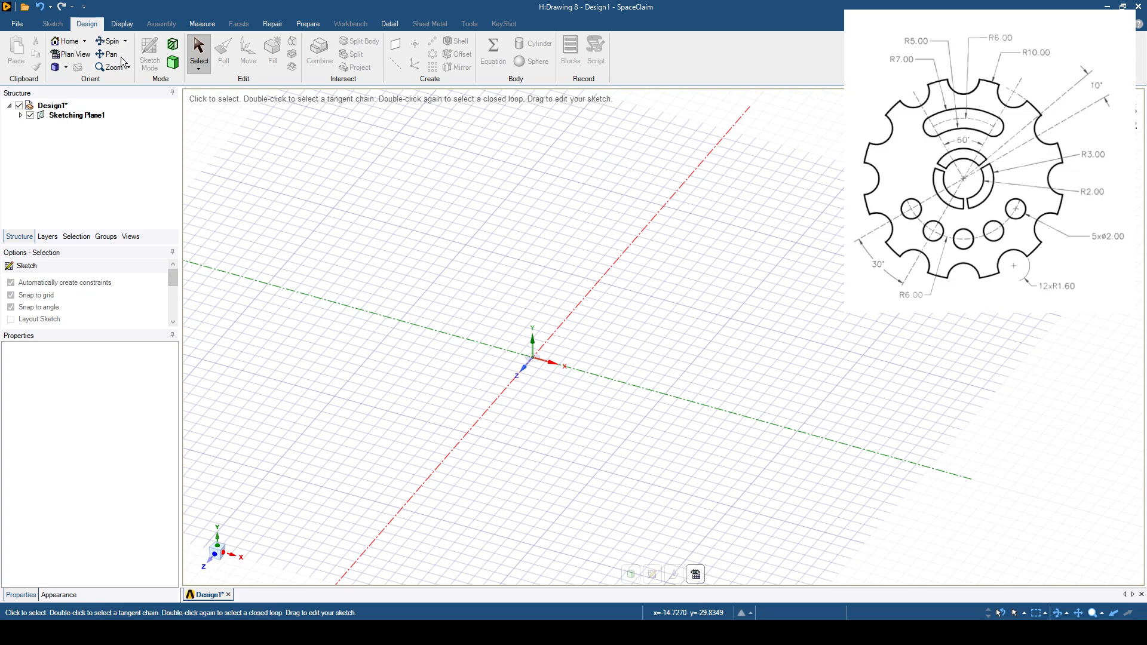
Enter sketch mode in plan view and draw a 20 mm diameter circle centred on the origin.
click(149, 55)
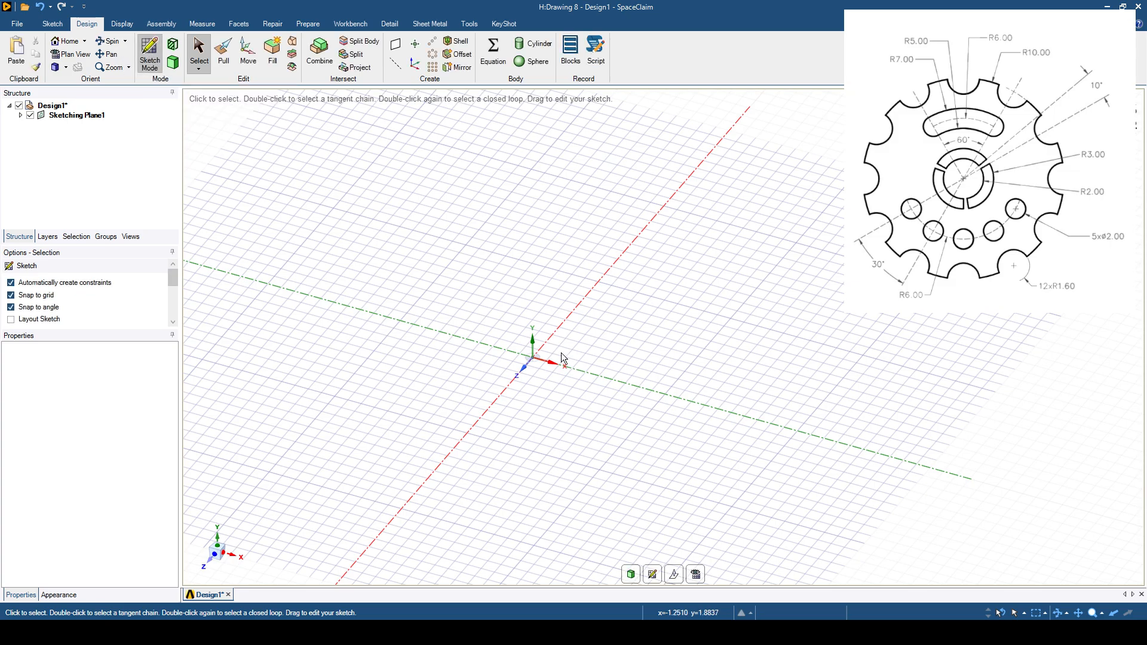
click(696, 575)
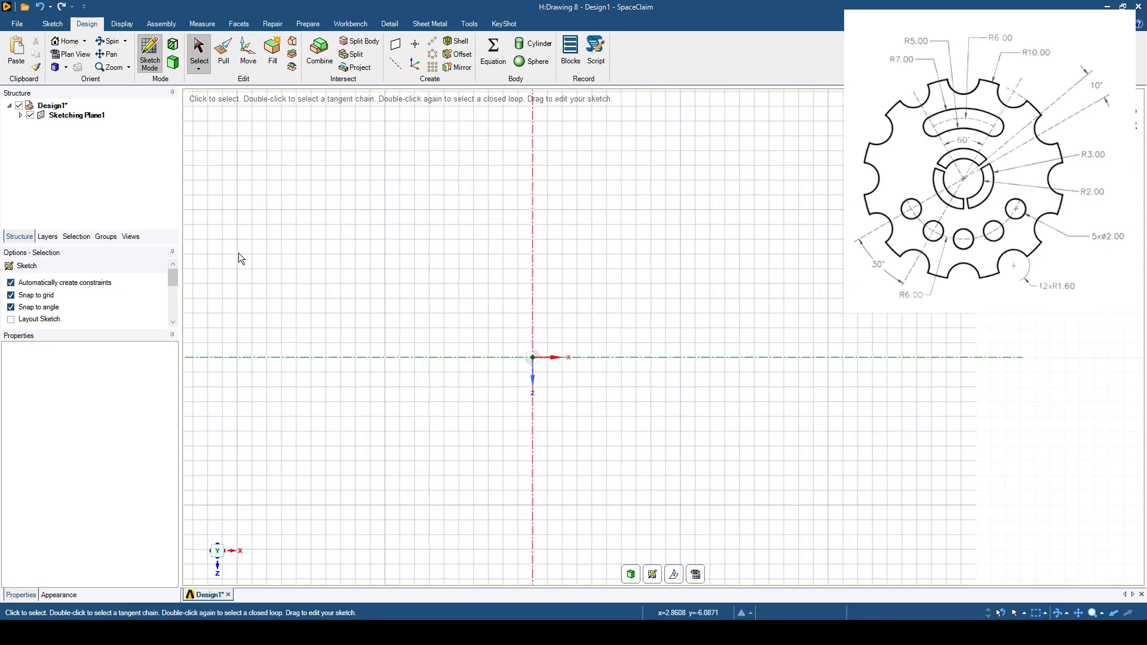
click(61, 27)
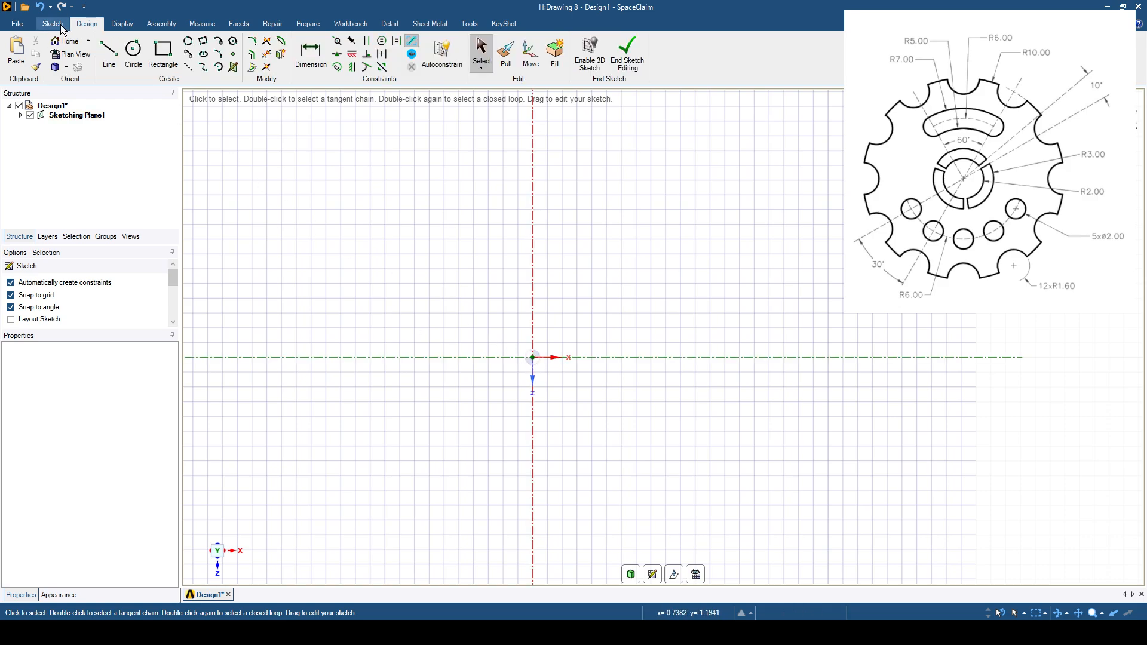
click(134, 53)
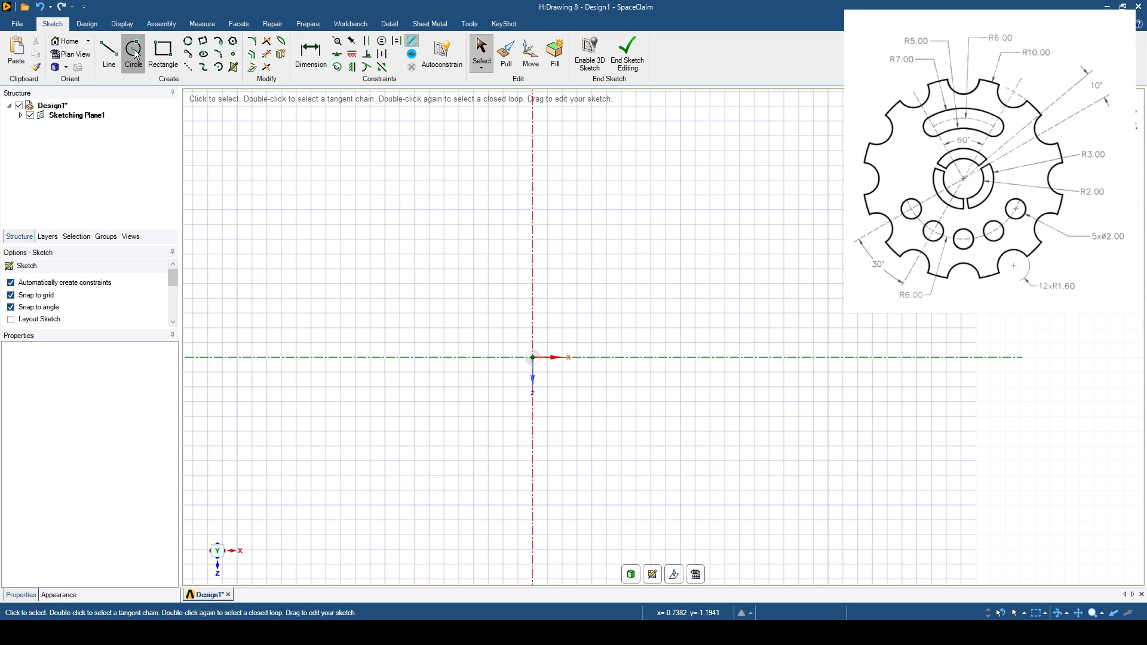
click(533, 357)
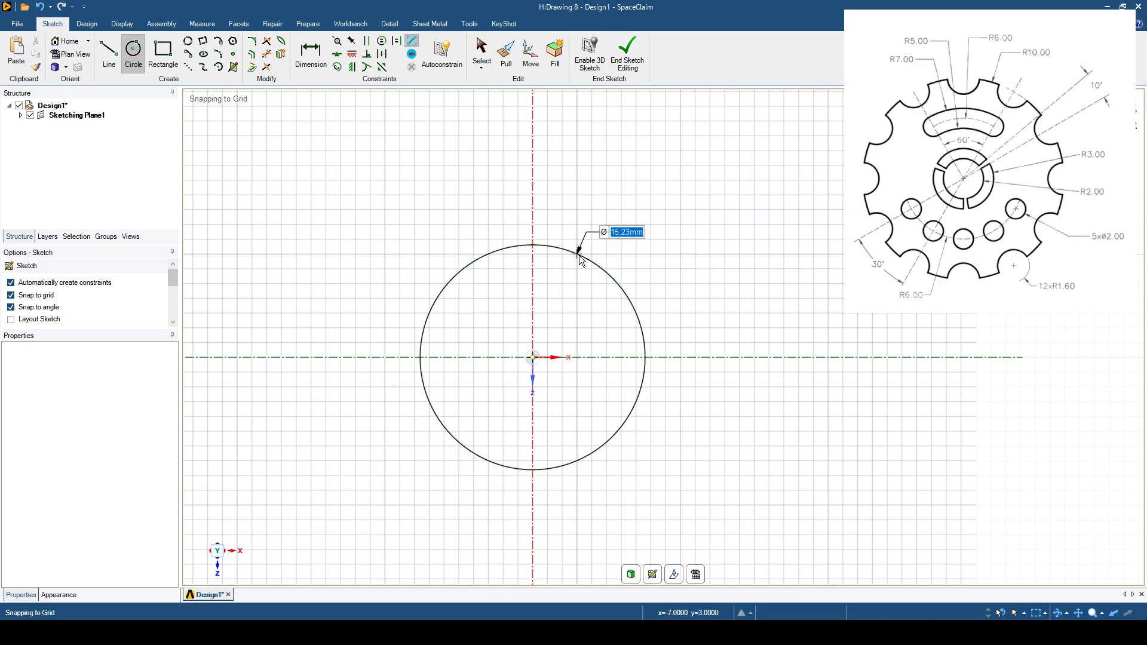
text(20)
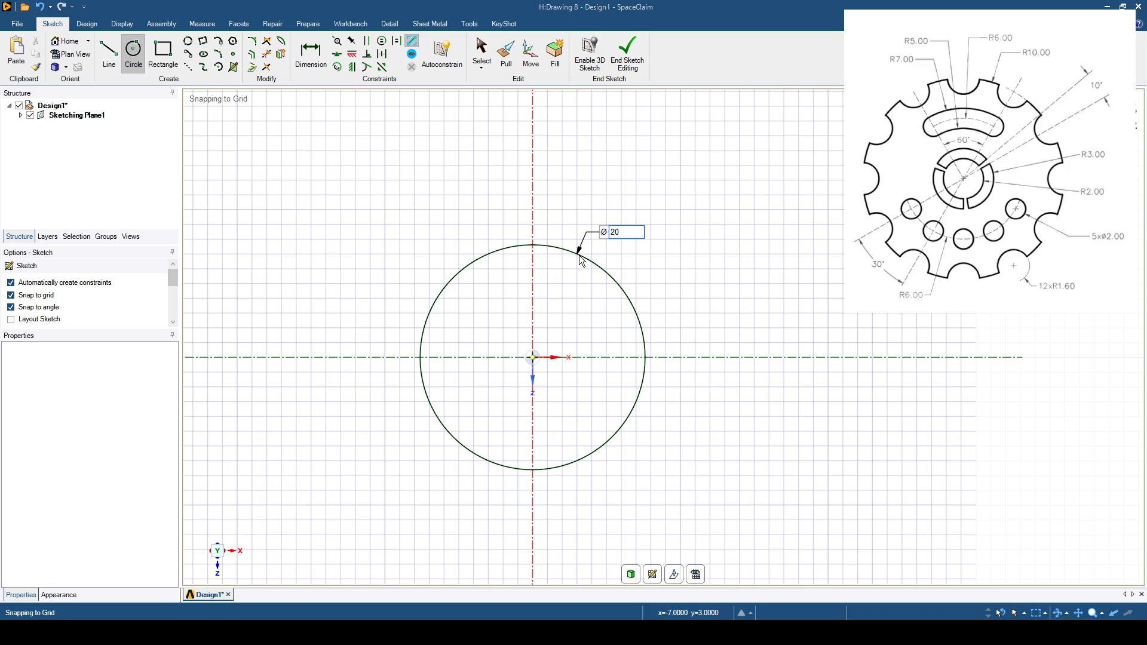
key(Return)
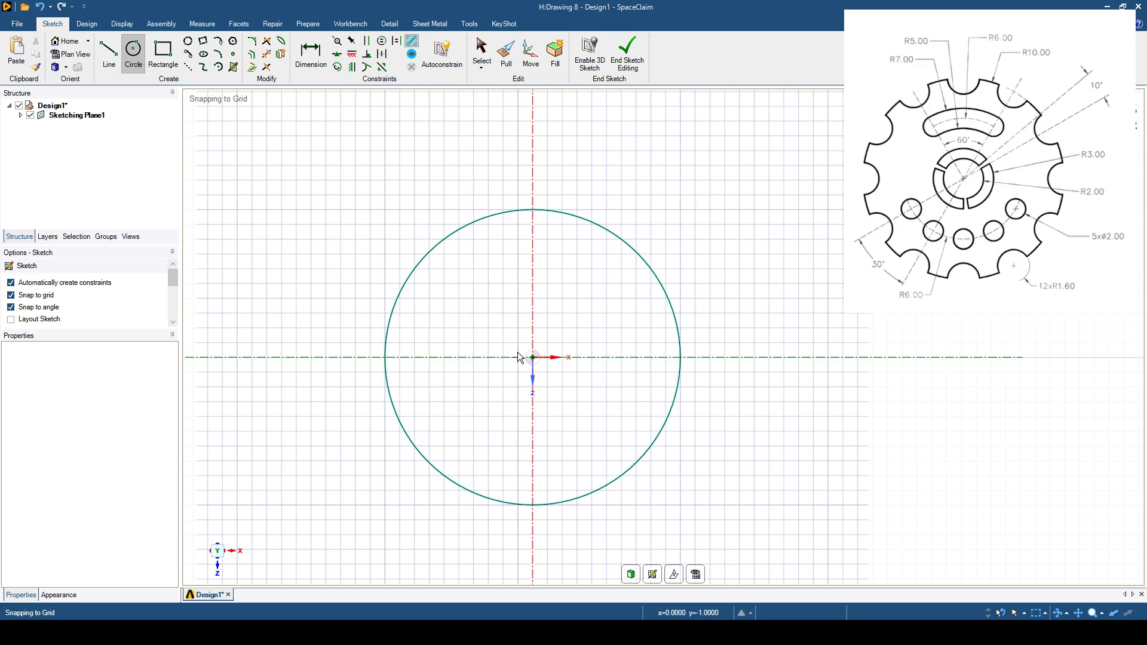
Draw a 3.2 mm diameter circle centred on the topmost point of the 20 mm circle.
click(533, 210)
text(3.2)
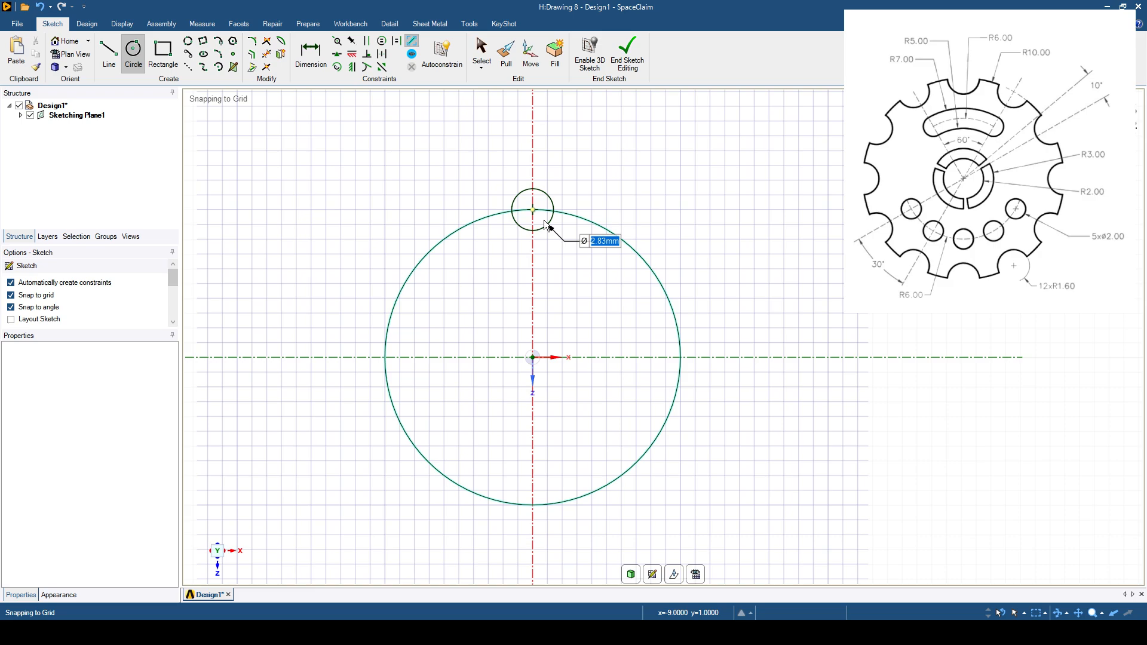
key(Return)
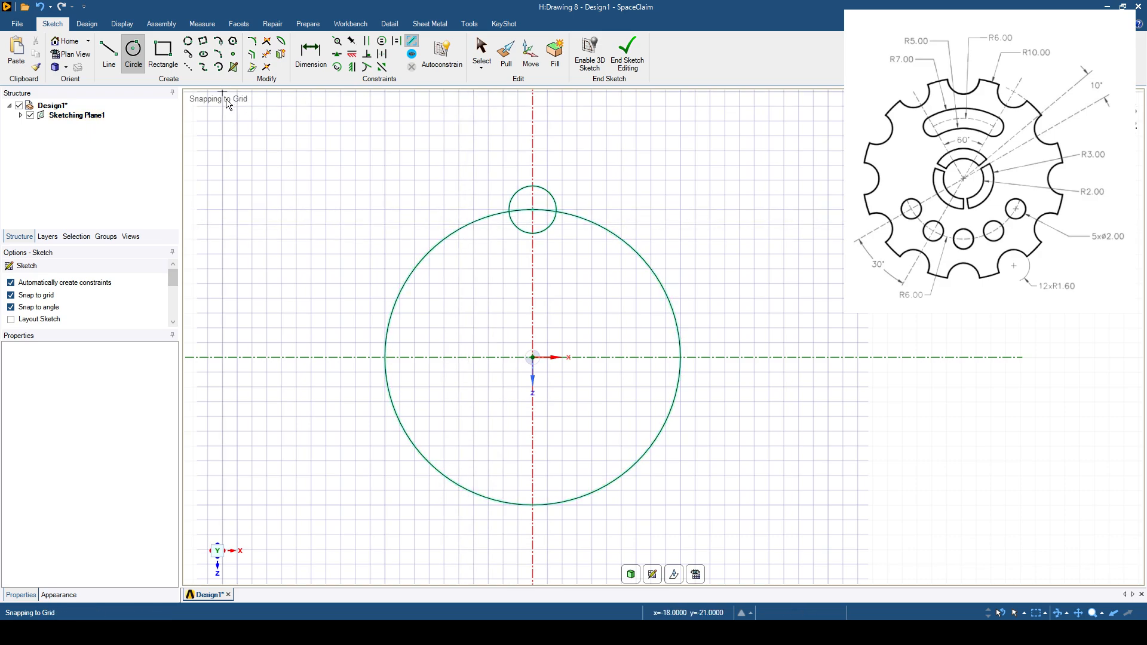
Copy the small circle 30° counterclockwise about the origin, anchoring the Move handle at the large circle's centre.
click(93, 25)
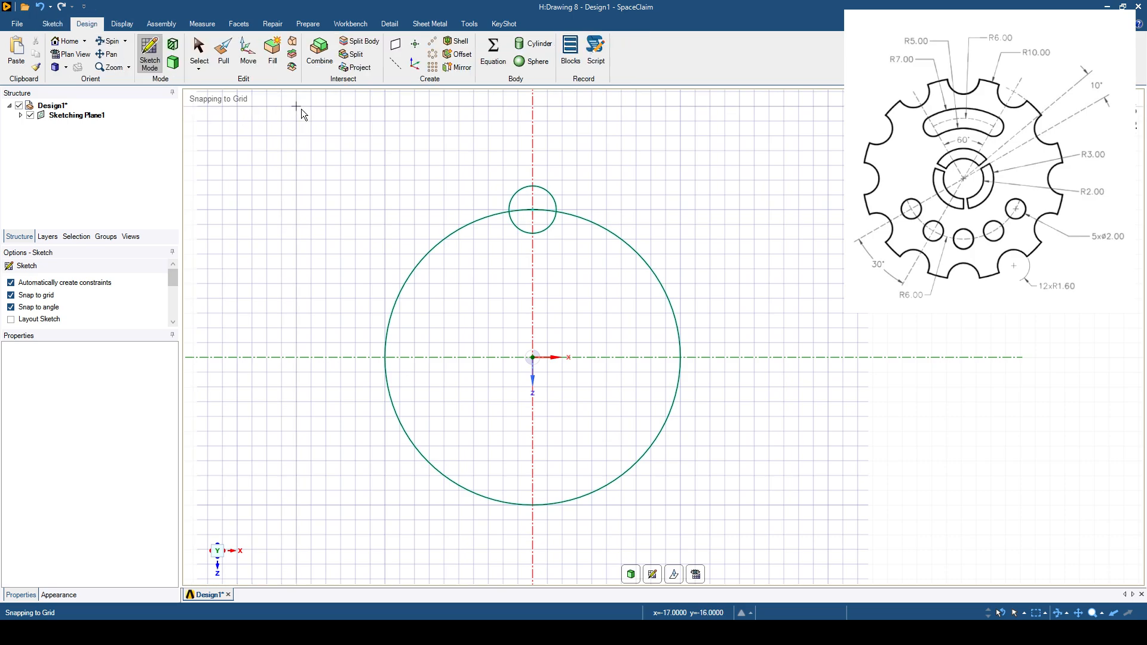
click(251, 59)
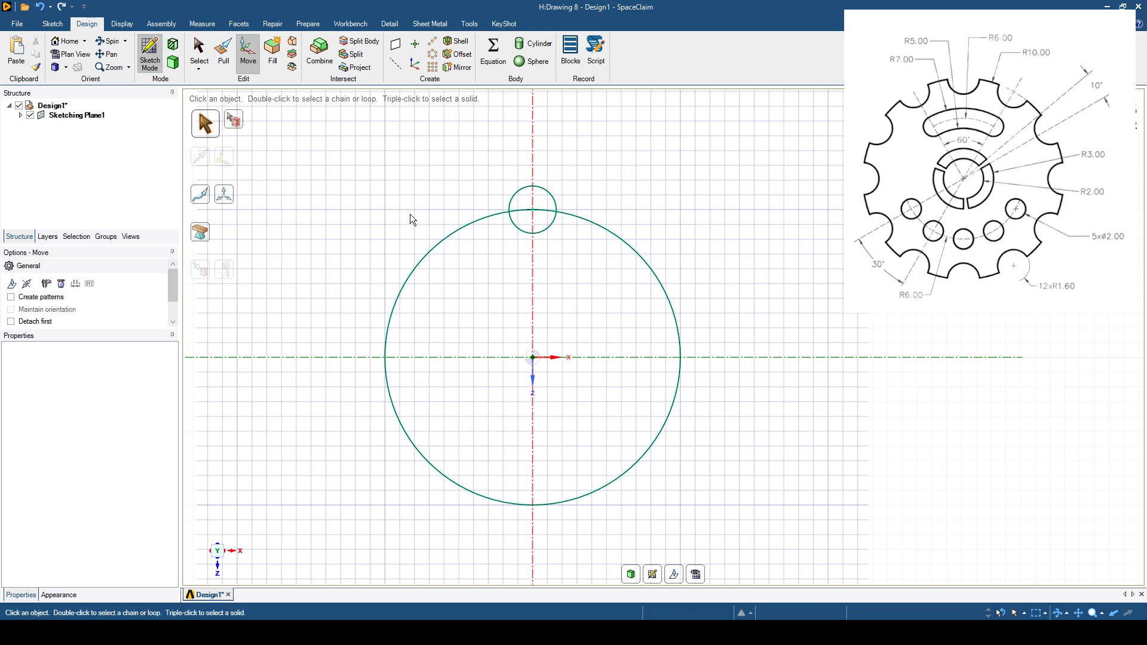
click(517, 191)
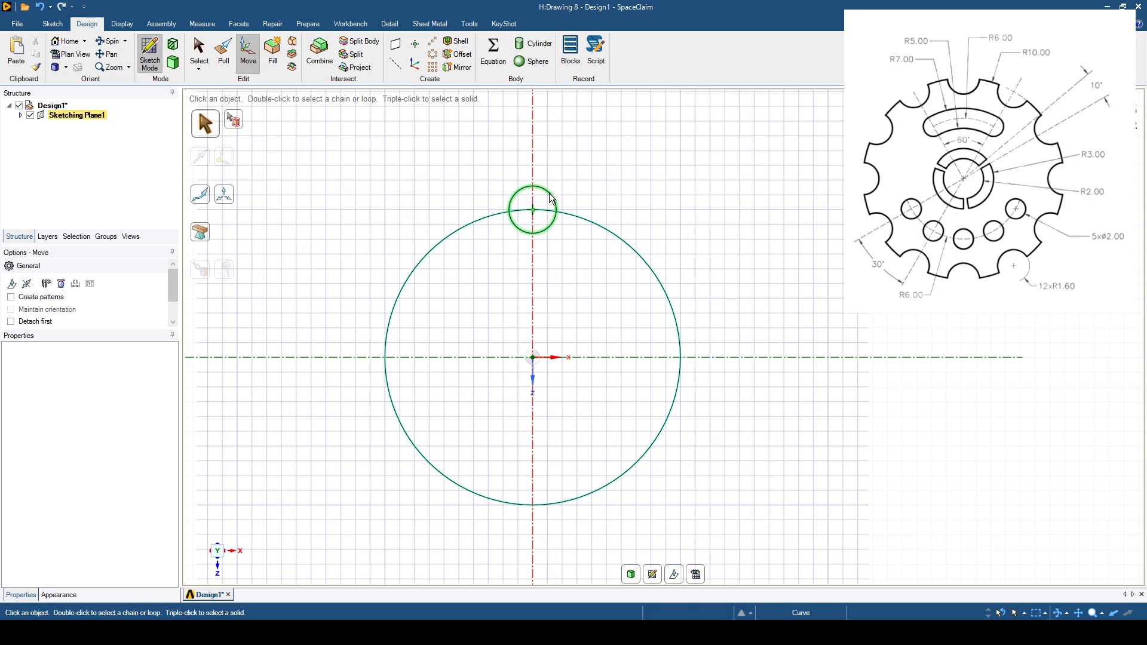
click(550, 197)
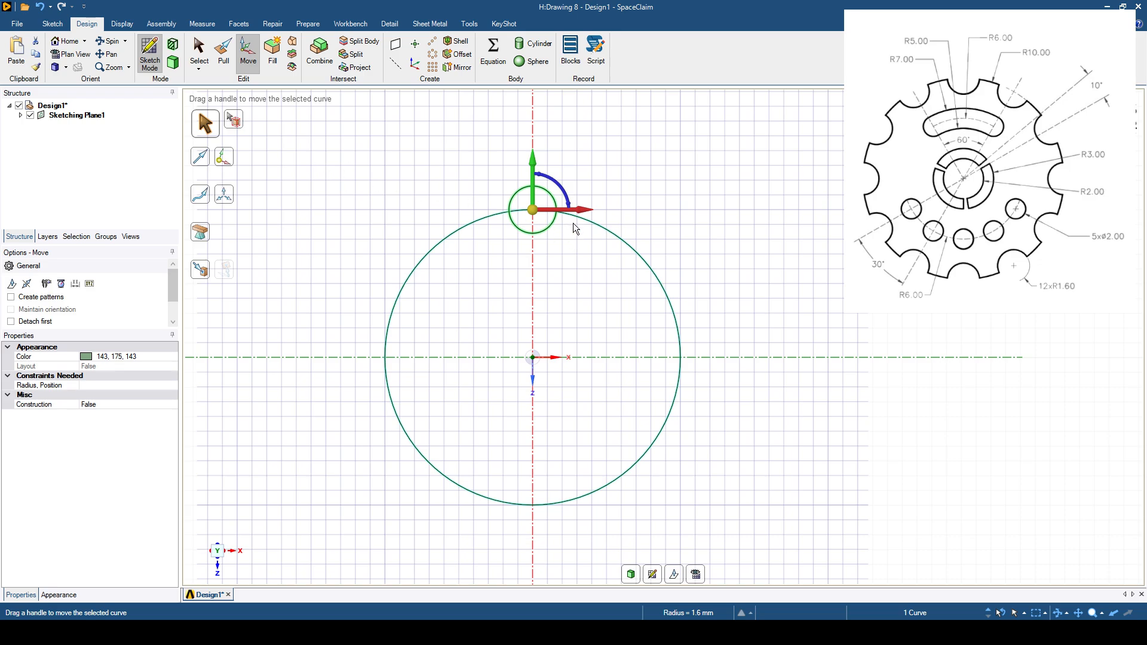
click(226, 160)
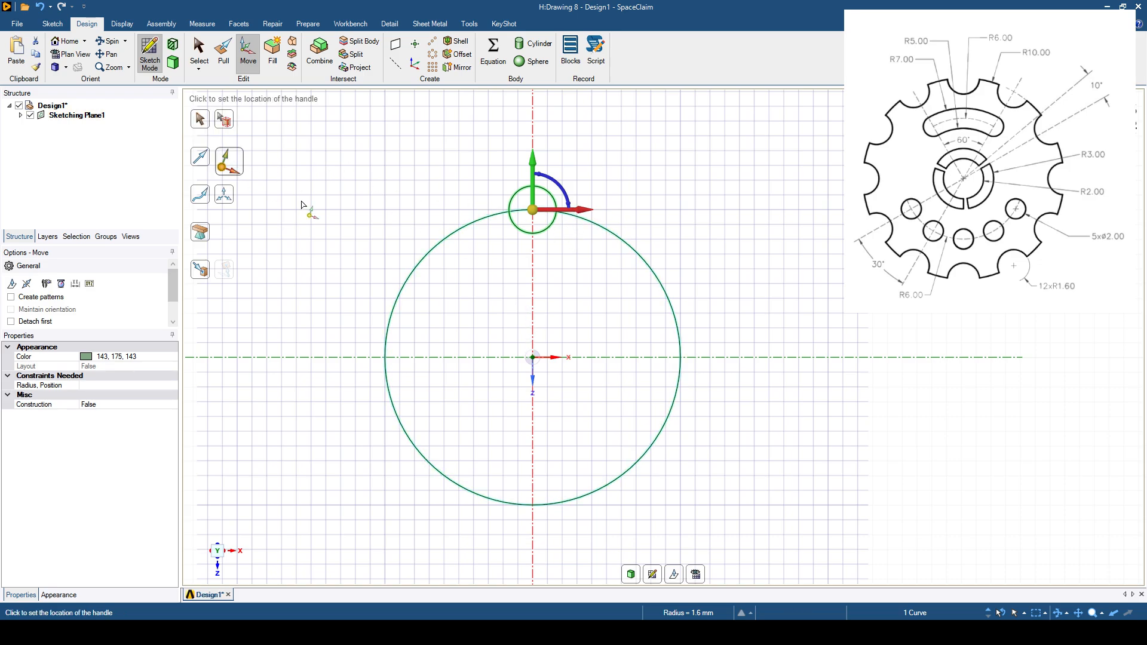
click(533, 358)
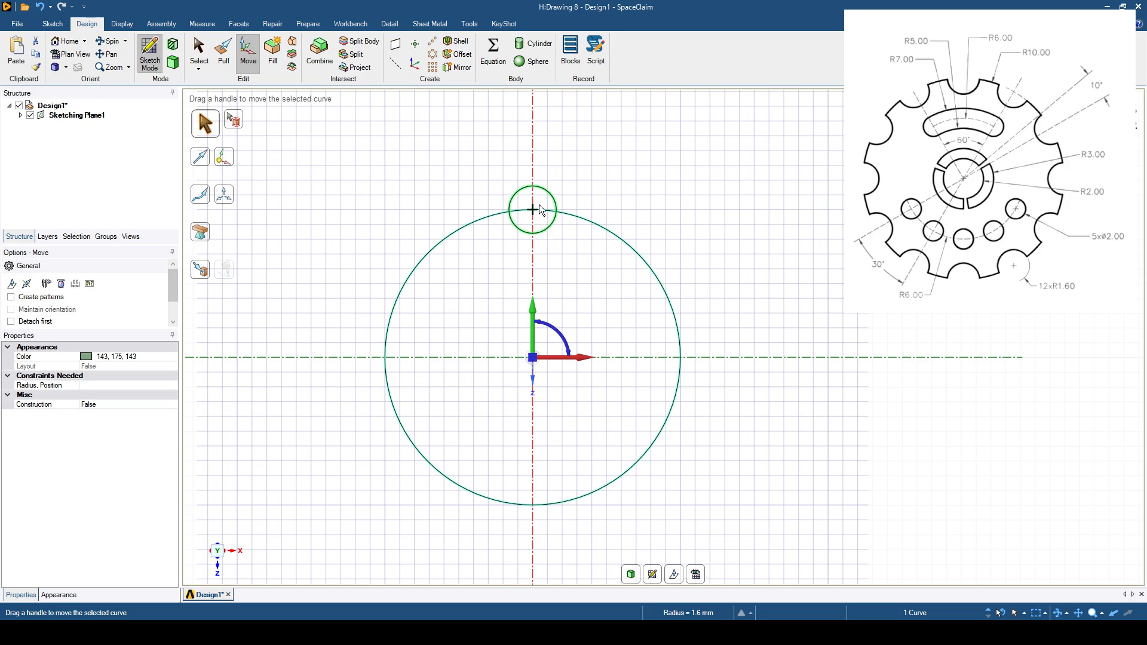
key(ctrl)
click(551, 328)
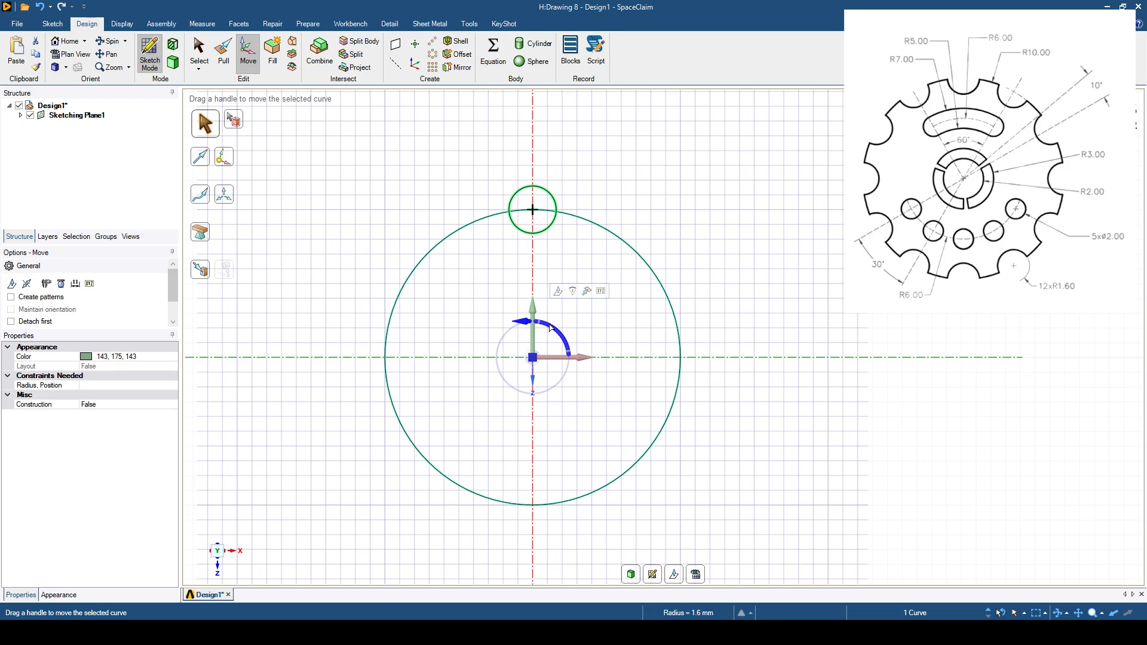
text(30)
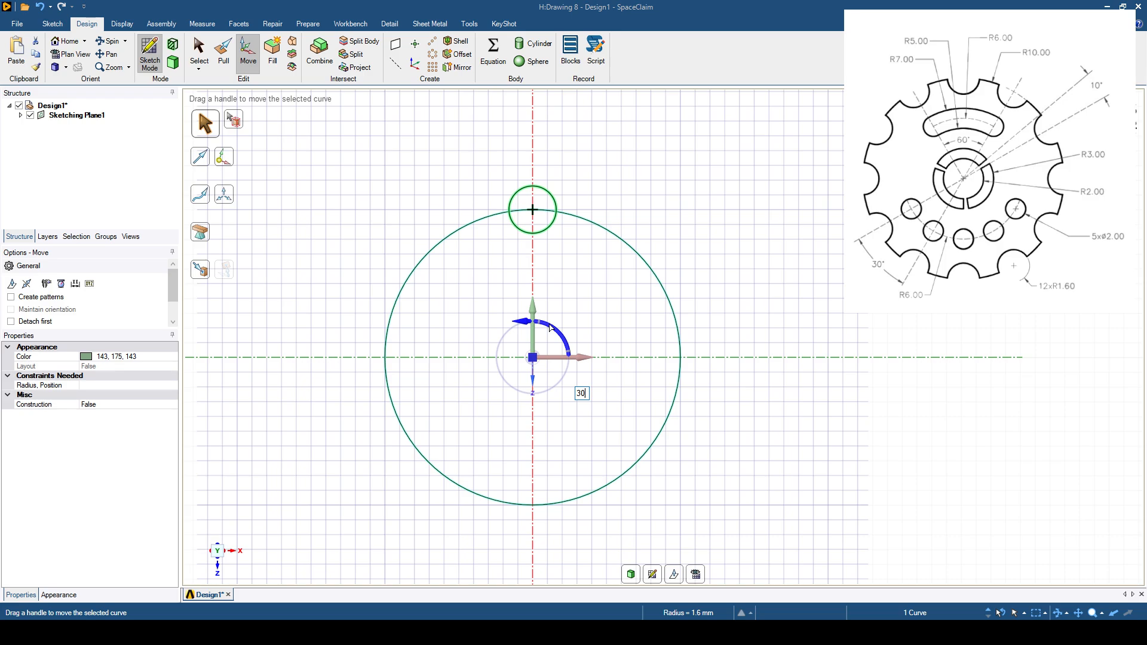
key(Return)
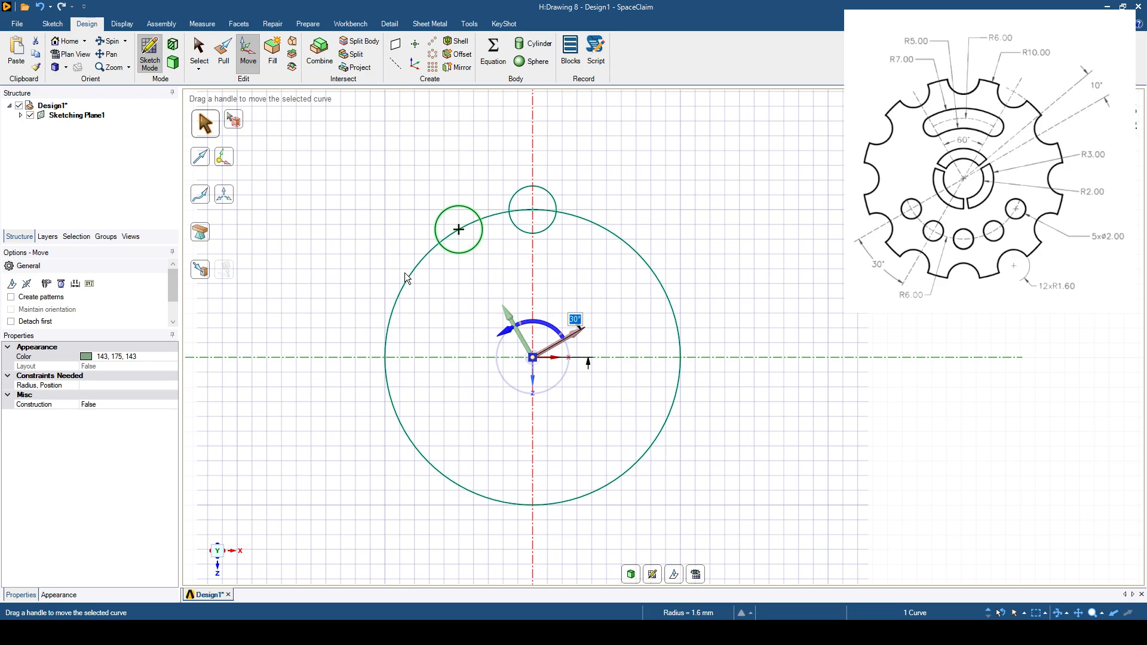
click(384, 199)
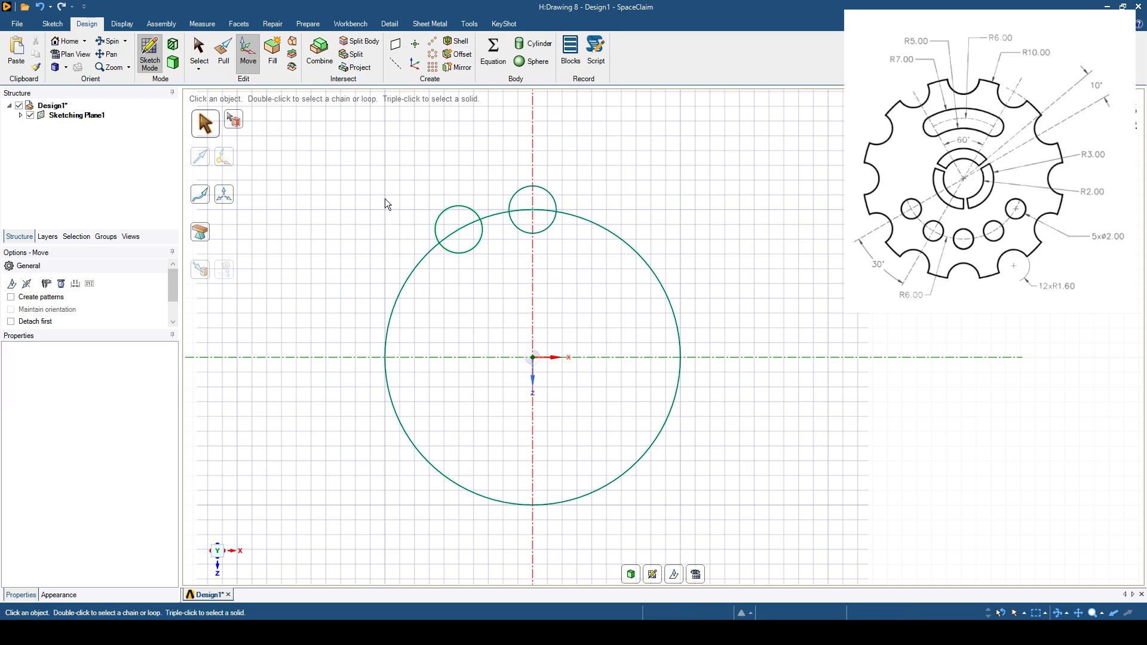
Copy both small circles together 60° counterclockwise about the origin with the Move tool.
click(515, 192)
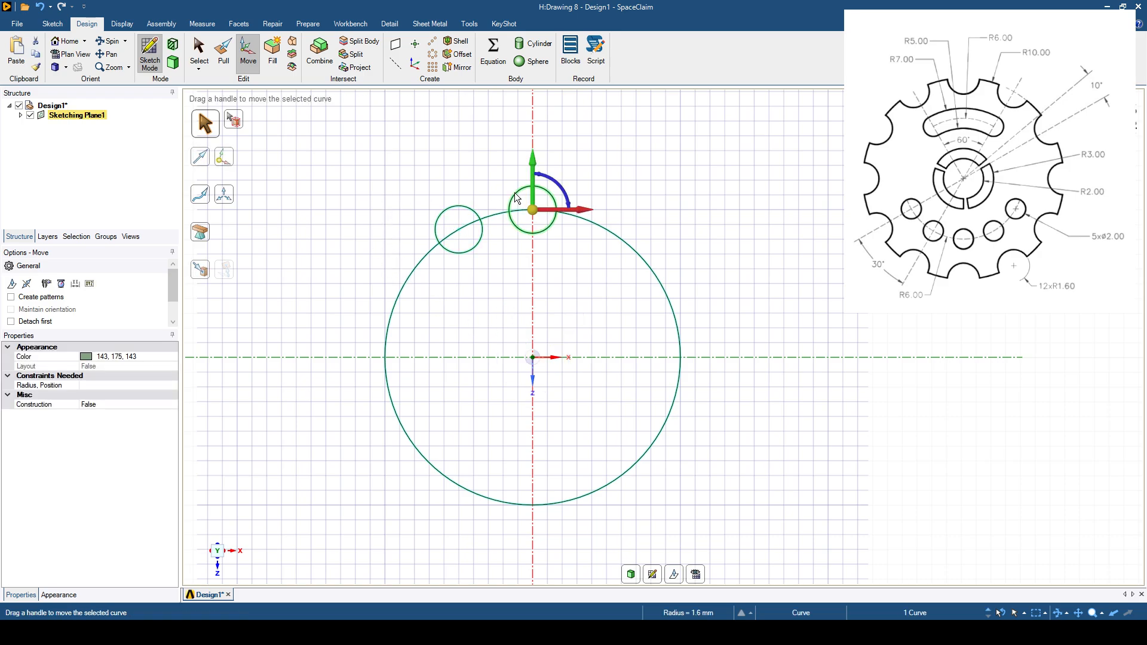
ctrl+click(467, 210)
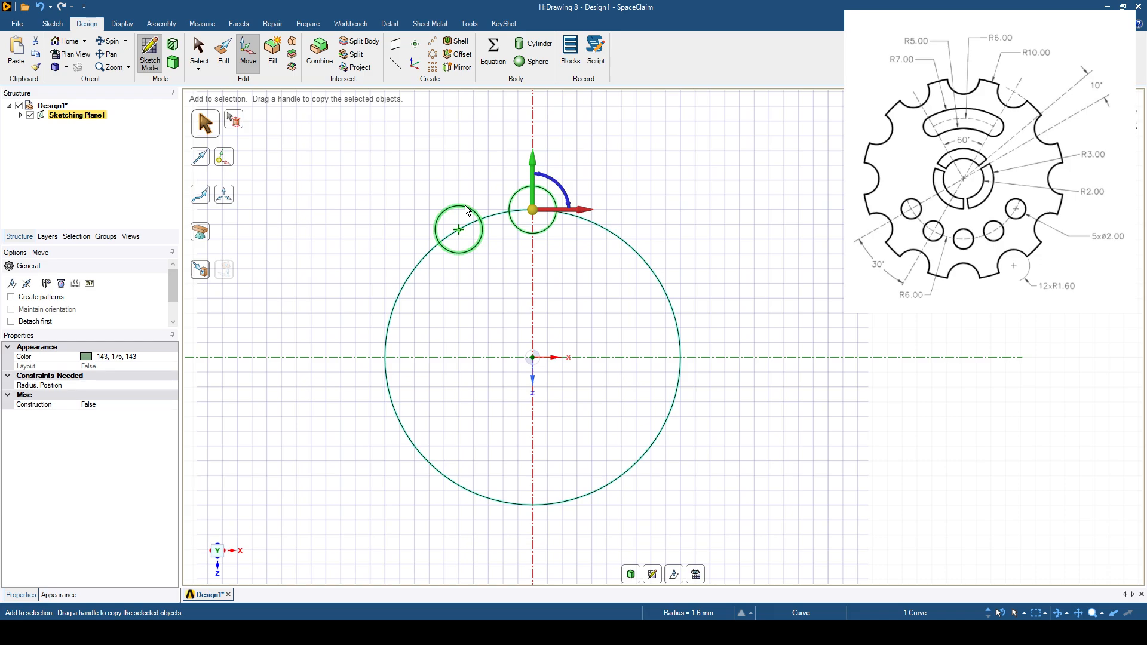
ctrl+click(464, 205)
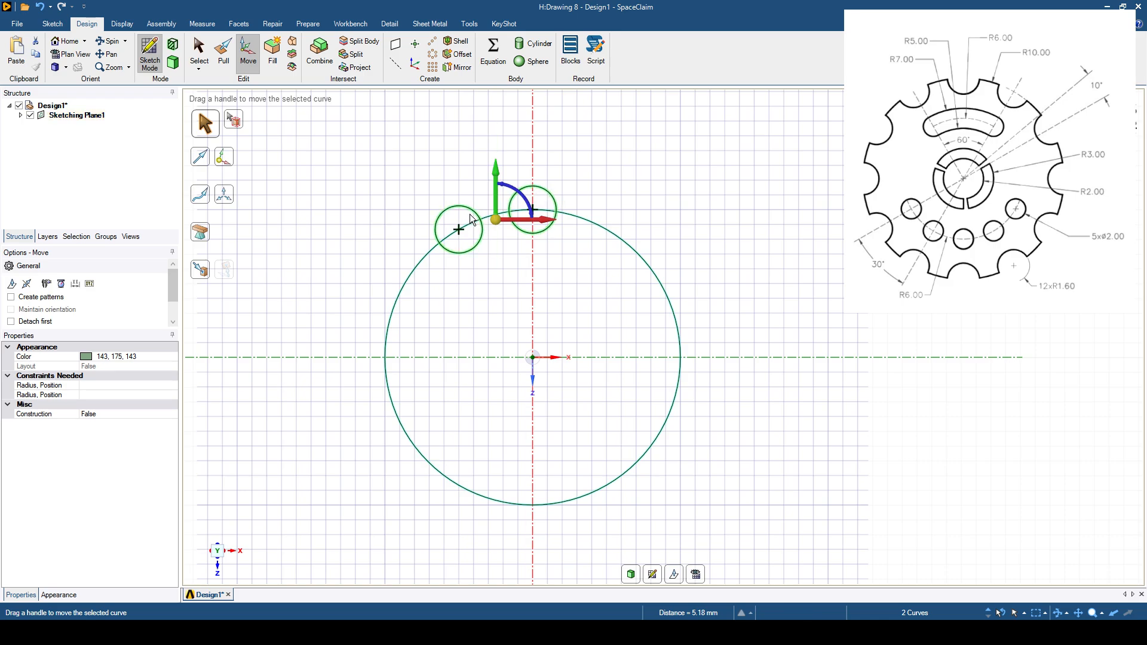
click(232, 163)
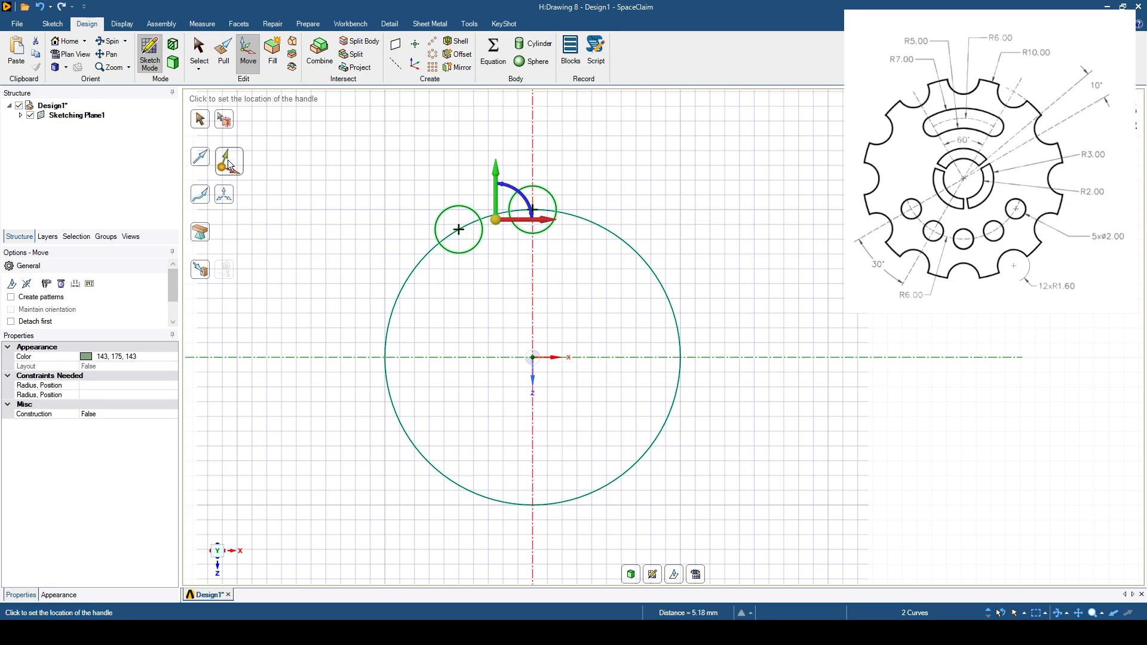
click(533, 357)
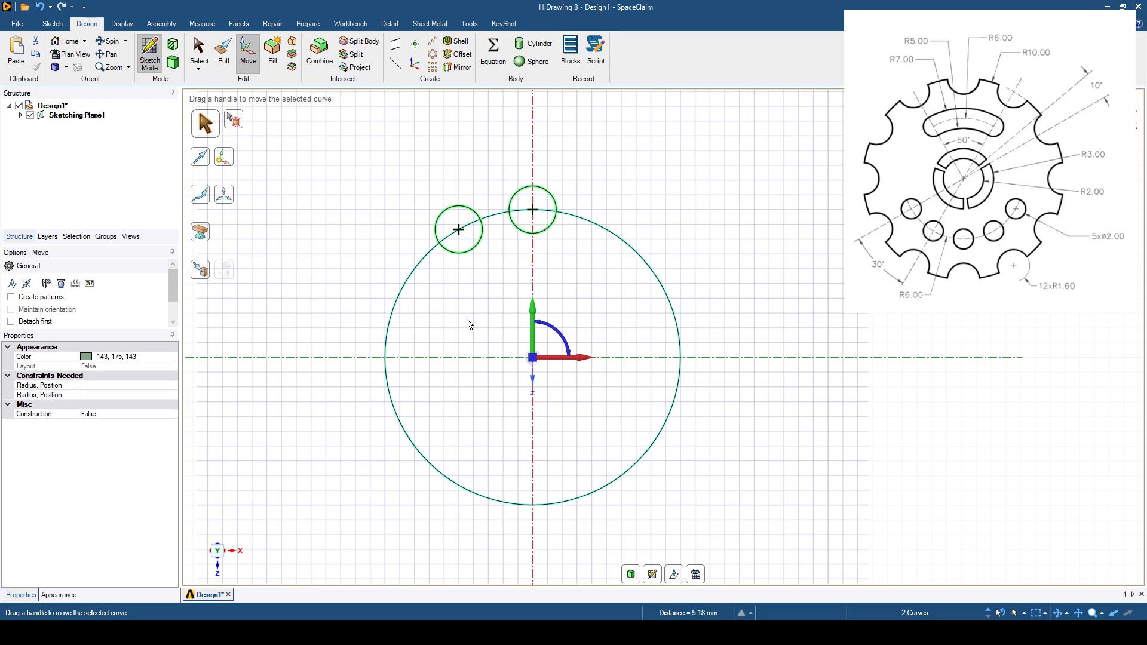
key(ctrl)
click(556, 330)
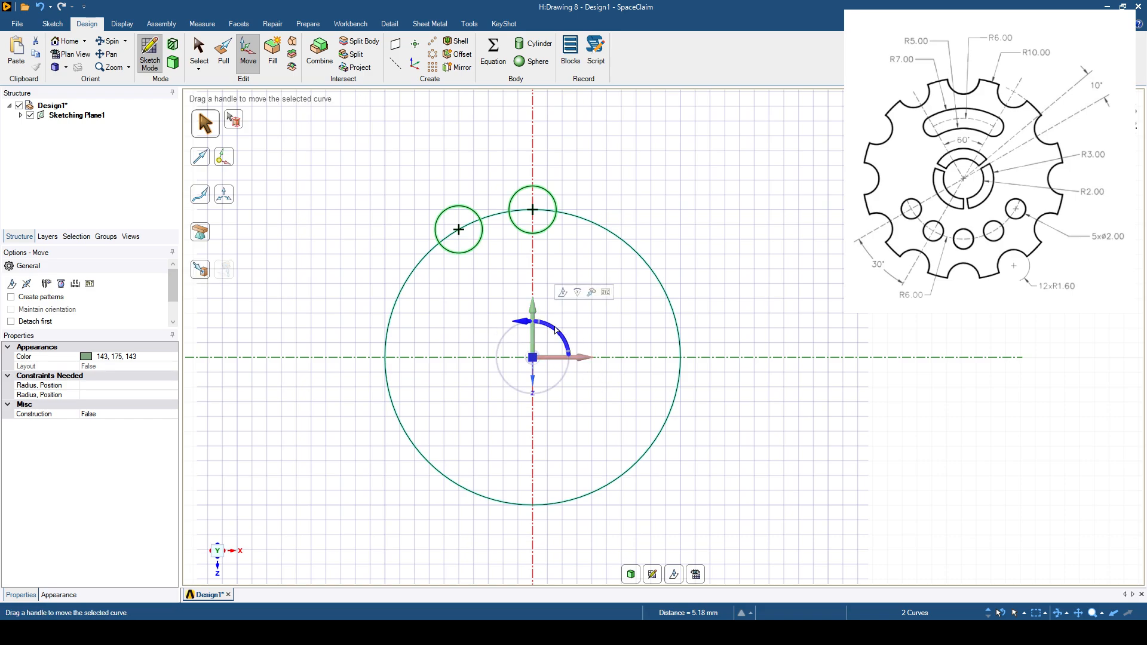
text(60)
key(Return)
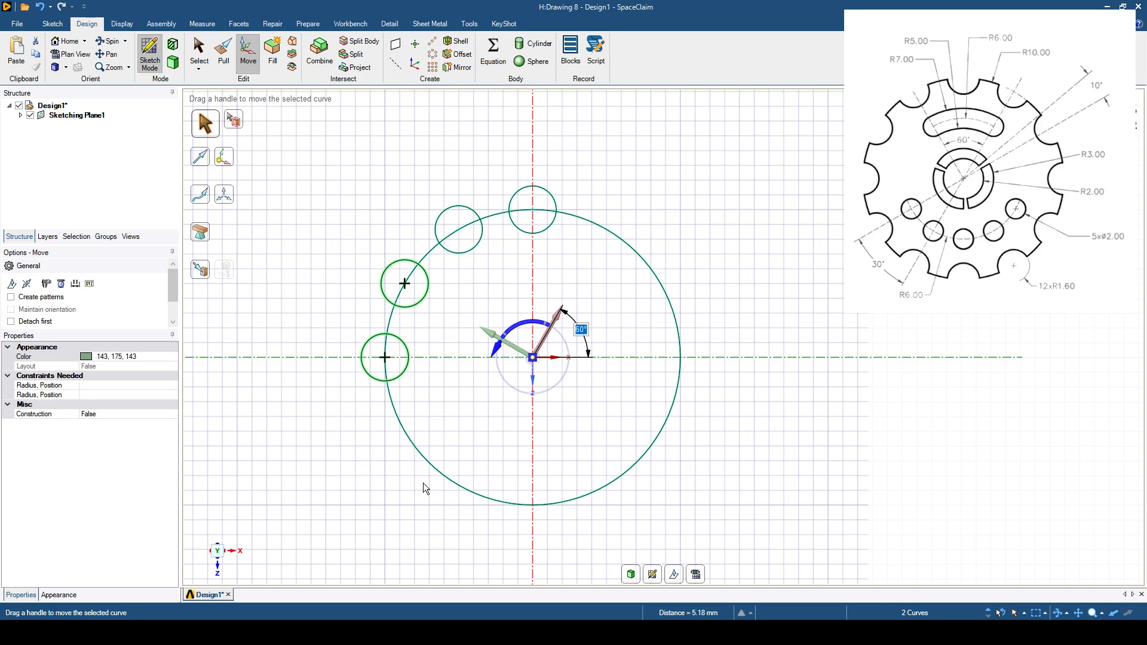
click(332, 305)
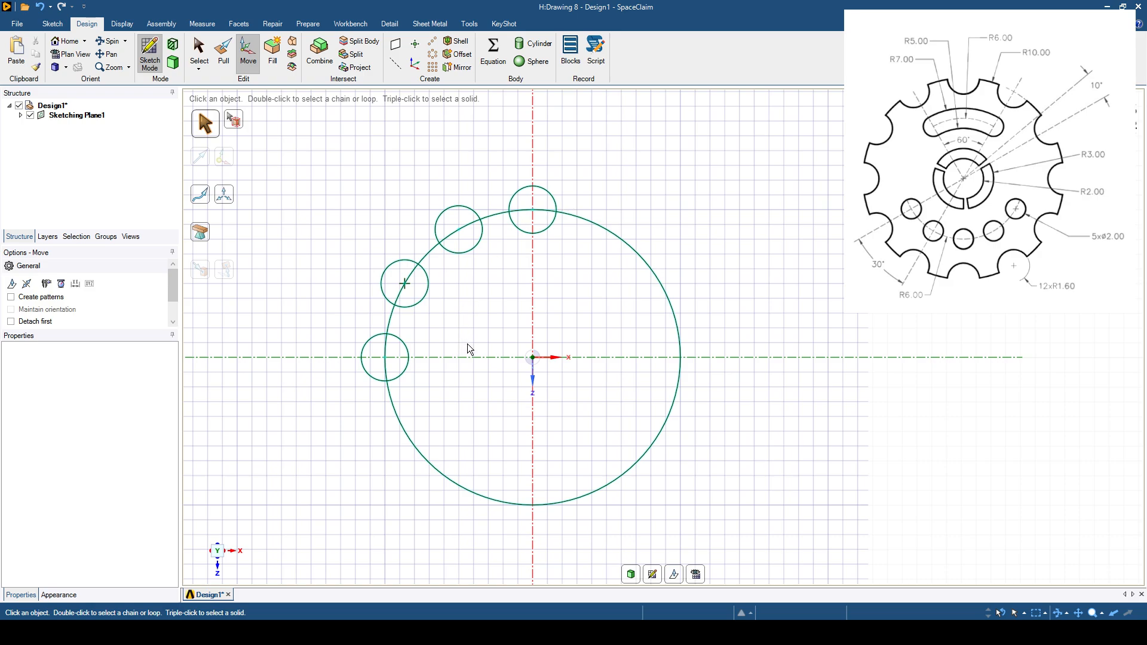
Select the two newest small circles on the left of the large circle and anchor the Move handle at the origin.
click(407, 306)
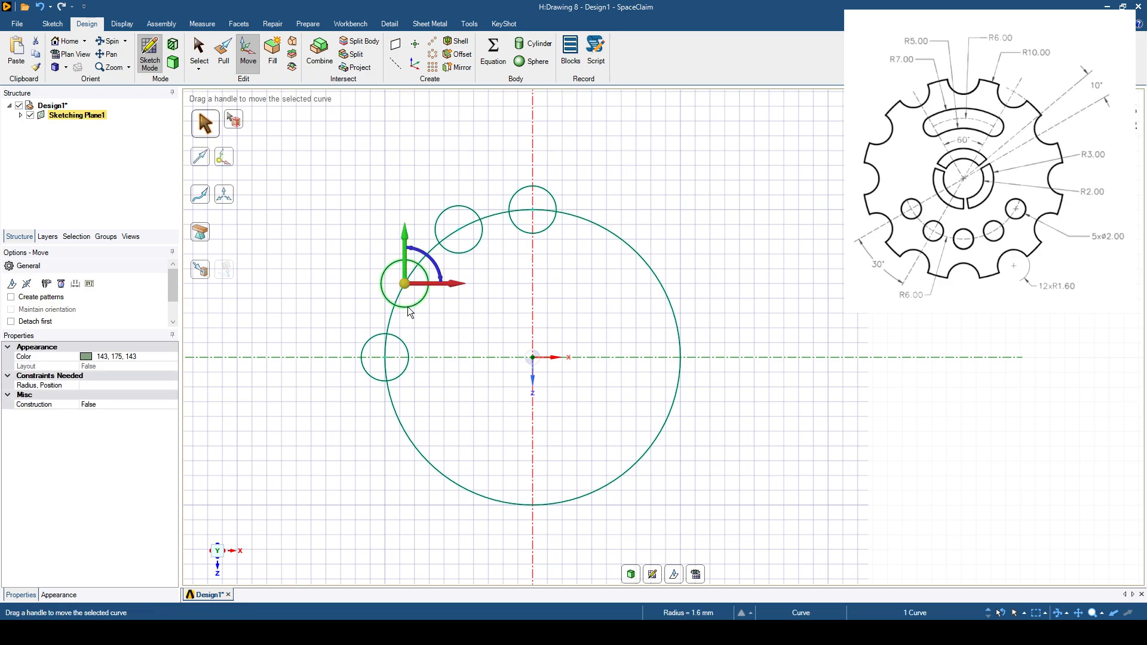
ctrl+click(402, 343)
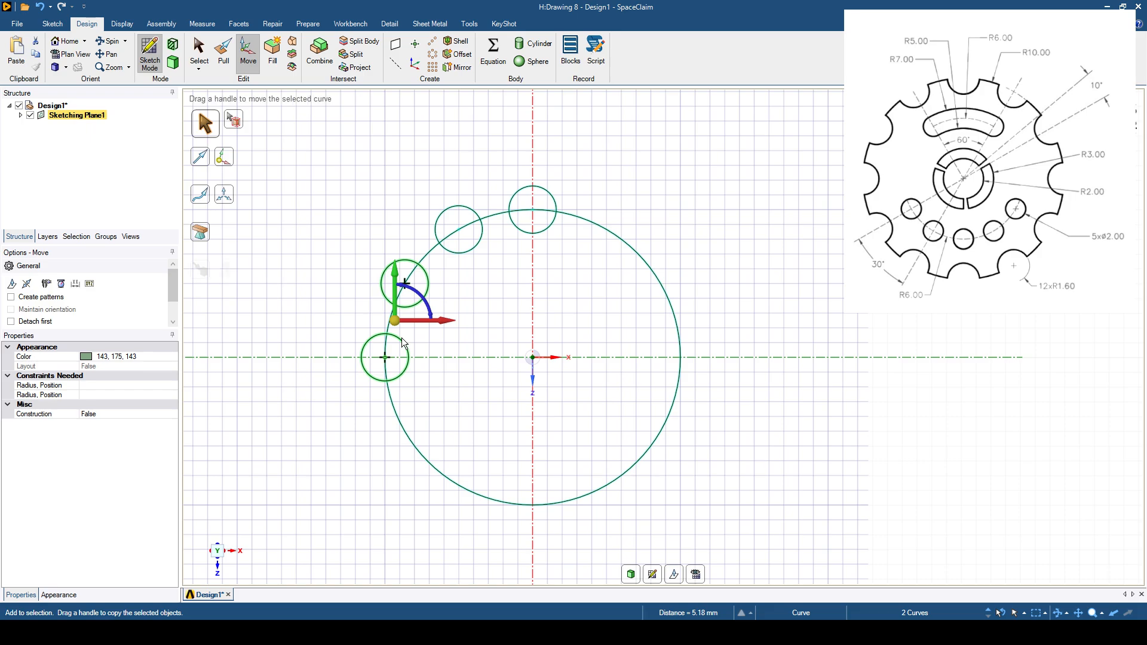
click(229, 164)
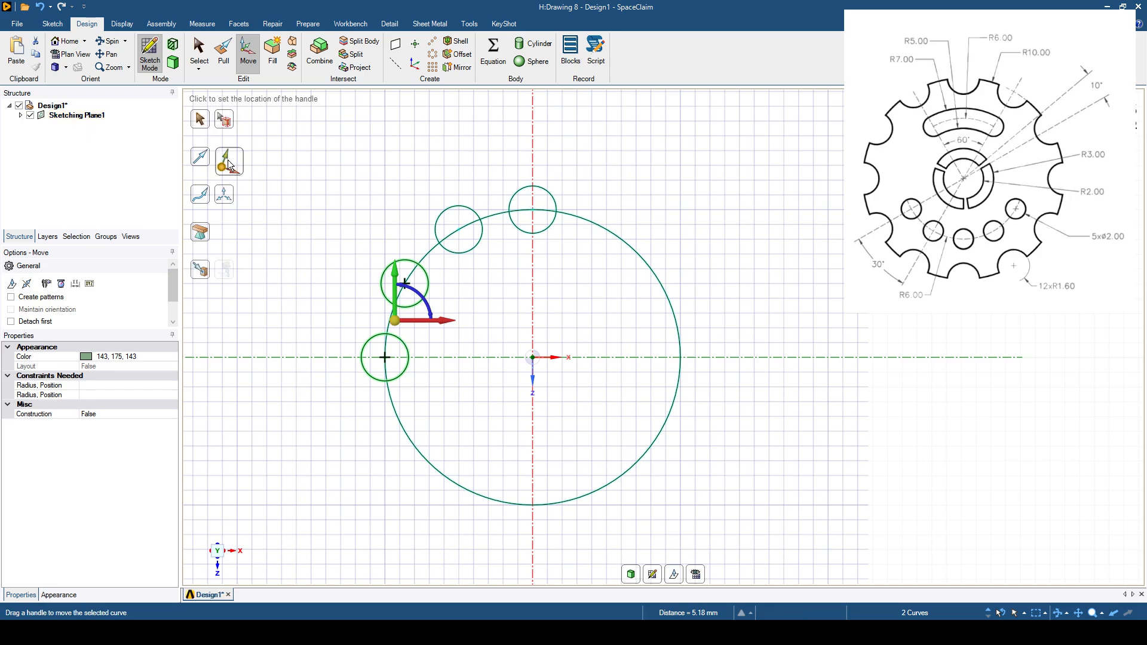
click(534, 358)
click(551, 329)
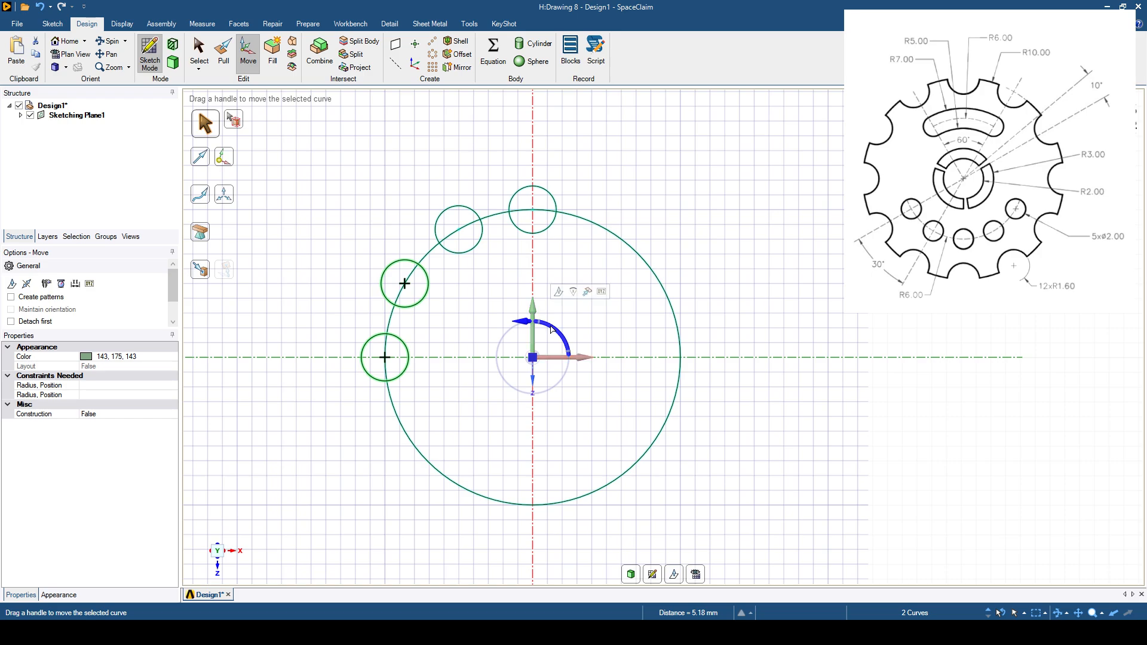
text(60)
key(Return)
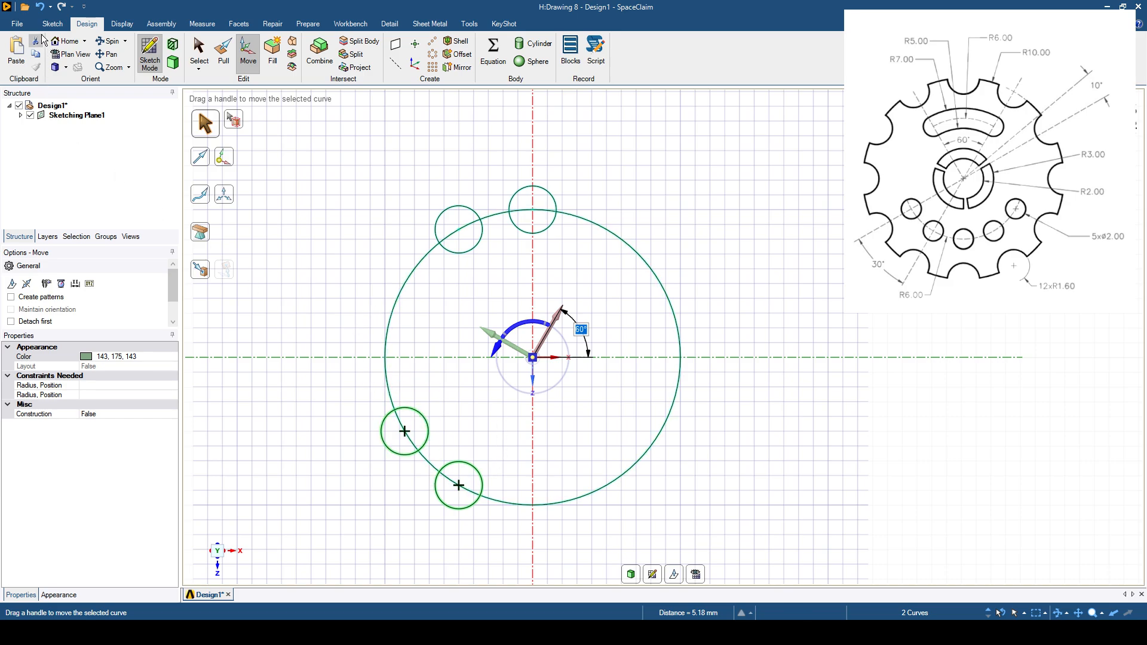
click(39, 7)
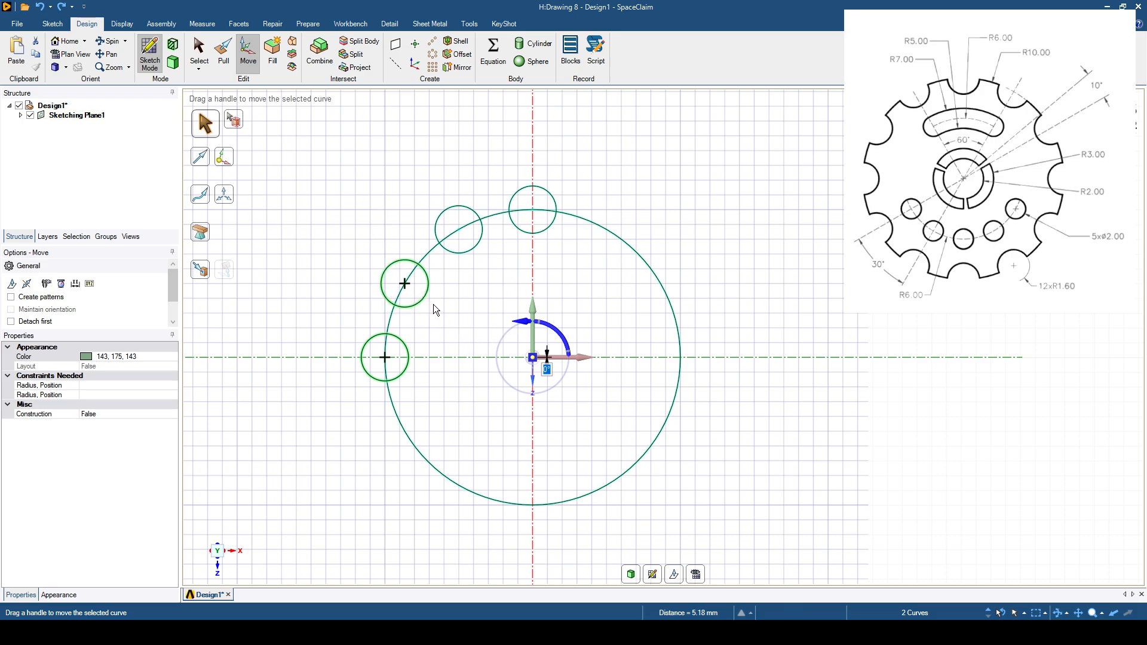
Copy the two selected small circles 60° counterclockwise about the origin, keeping the originals in place.
key(ctrl)
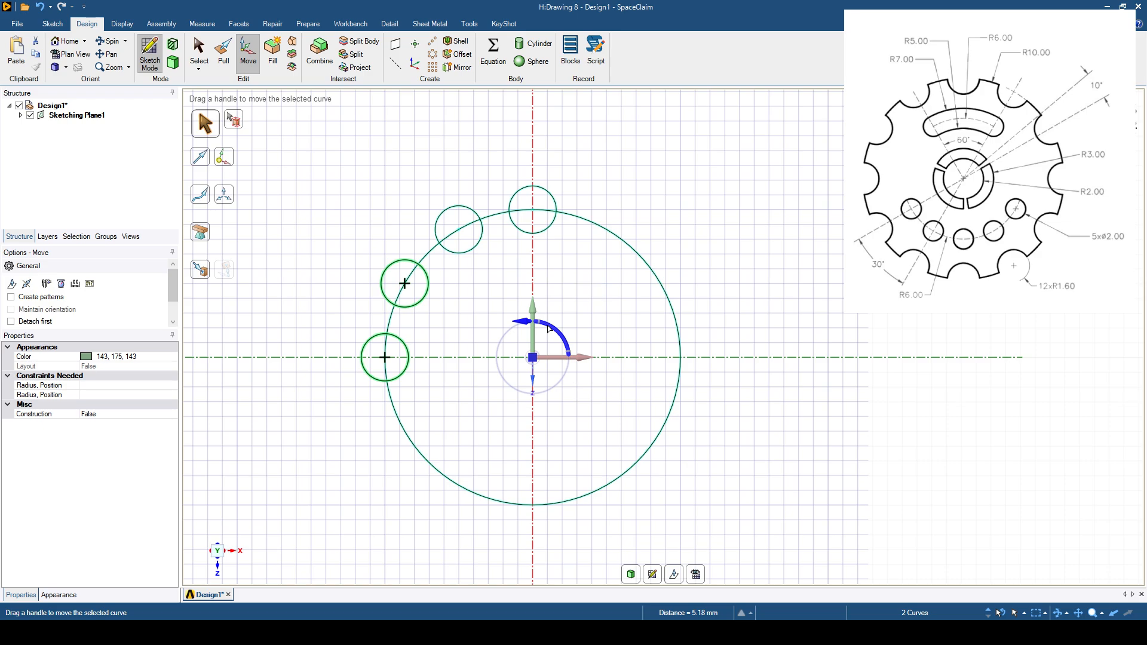
ctrl+drag(549, 328, 485, 369)
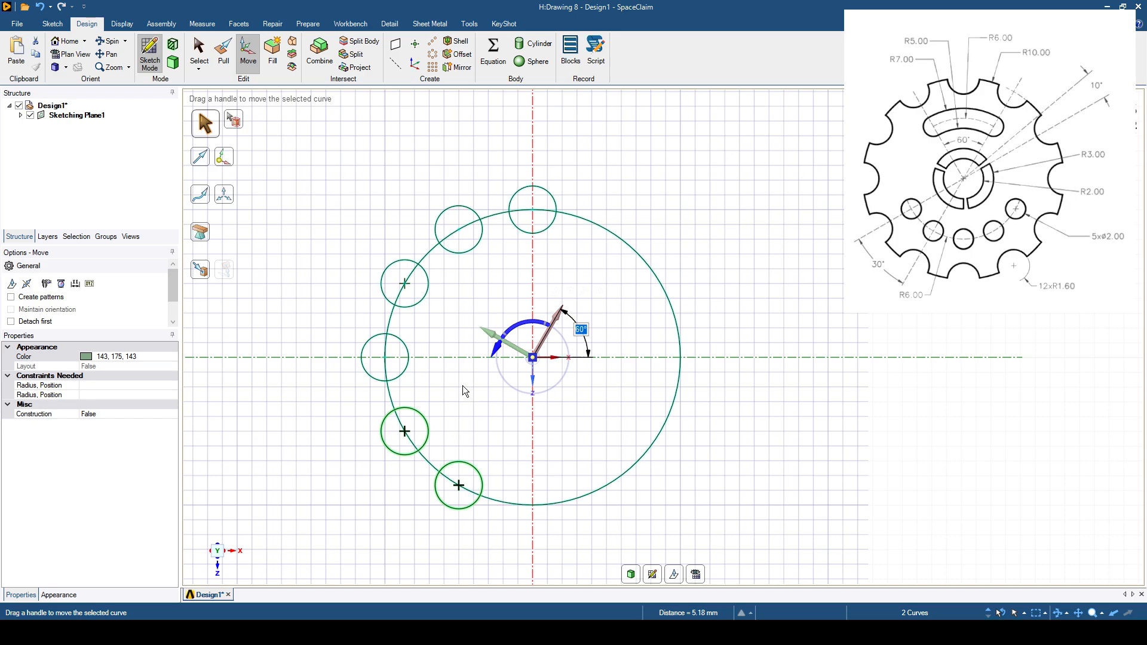
Copy the six small circles together 180° about the origin with the Move tool, anchoring the handle at the large circle's centre.
click(330, 261)
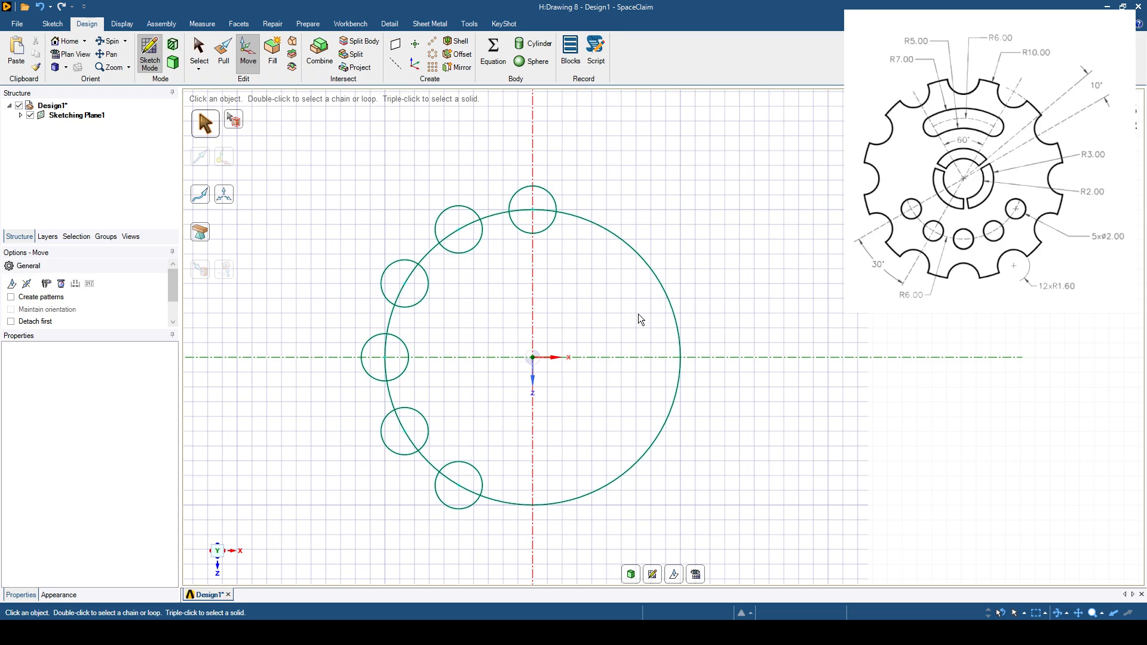
click(520, 227)
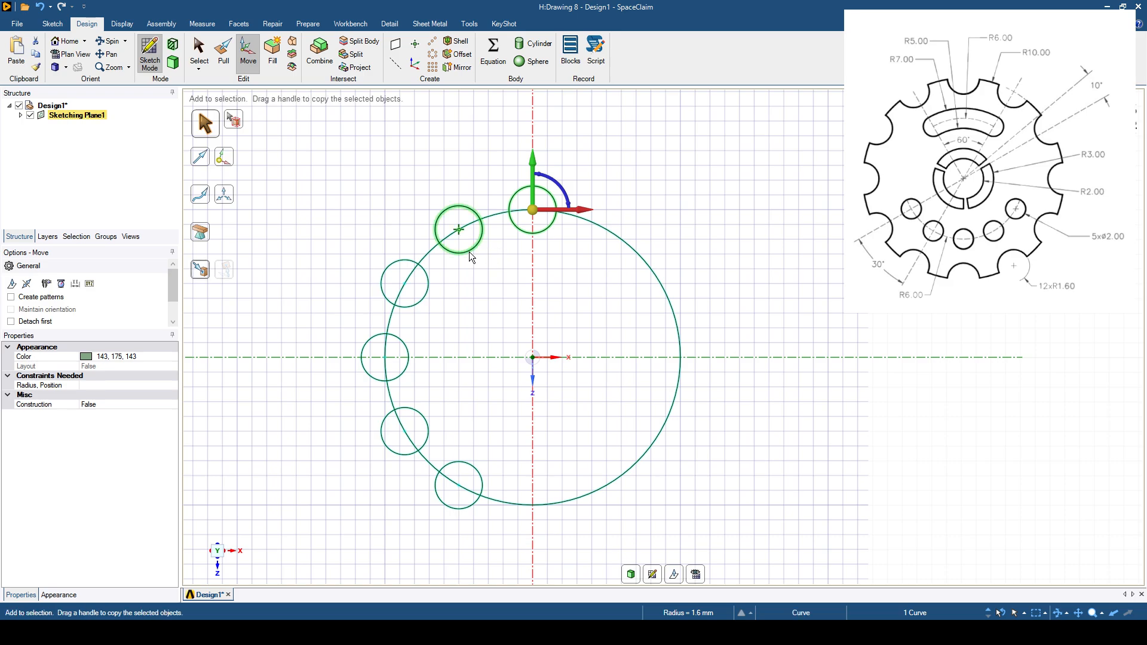
ctrl+click(469, 252)
ctrl+click(430, 288)
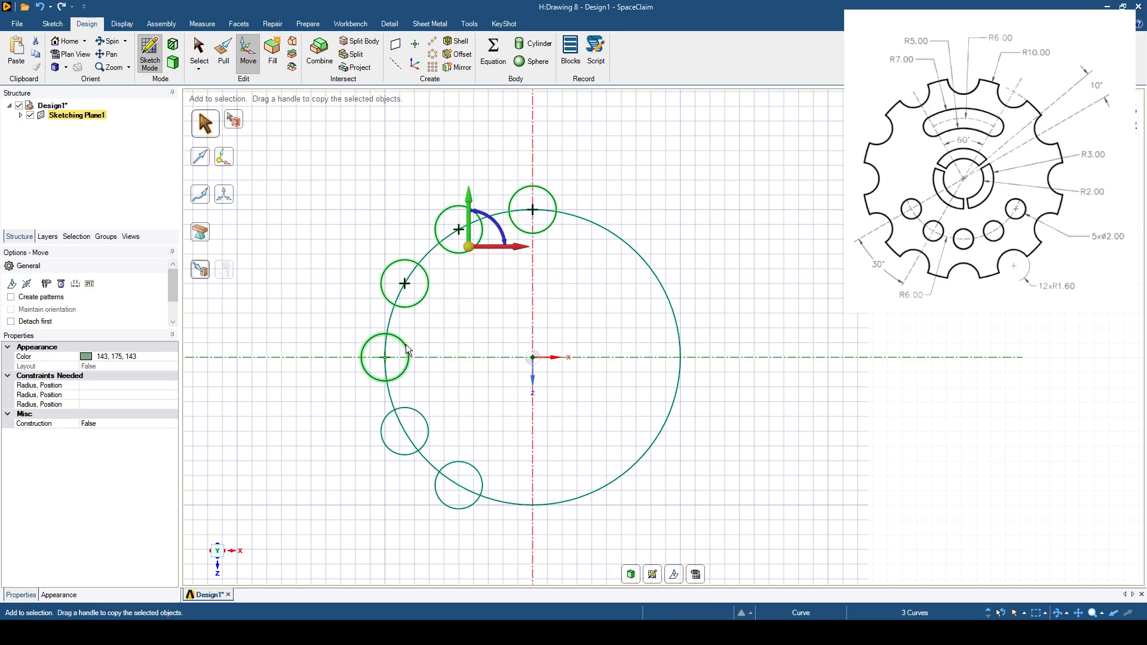
ctrl+click(408, 354)
ctrl+click(425, 418)
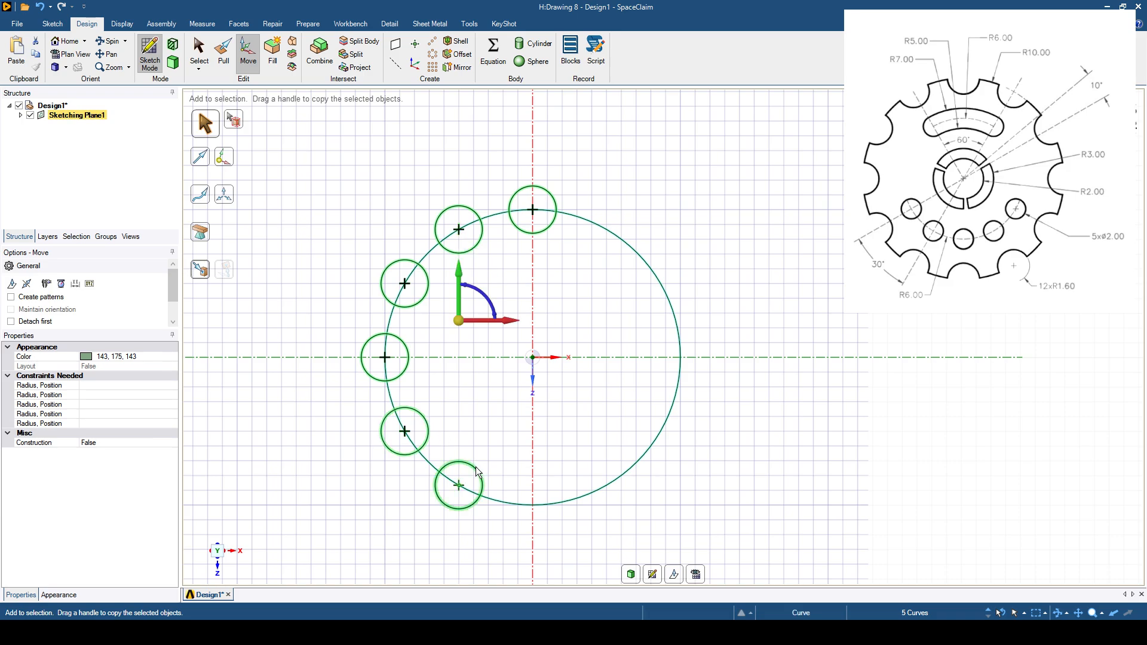
ctrl+click(477, 473)
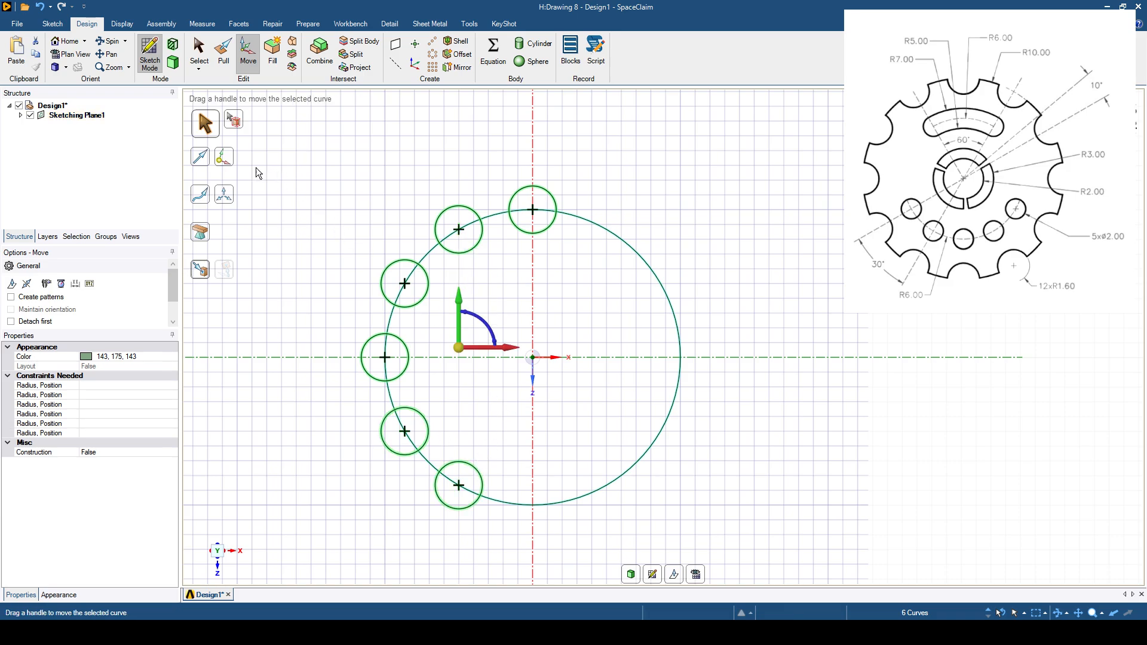
click(224, 157)
click(532, 358)
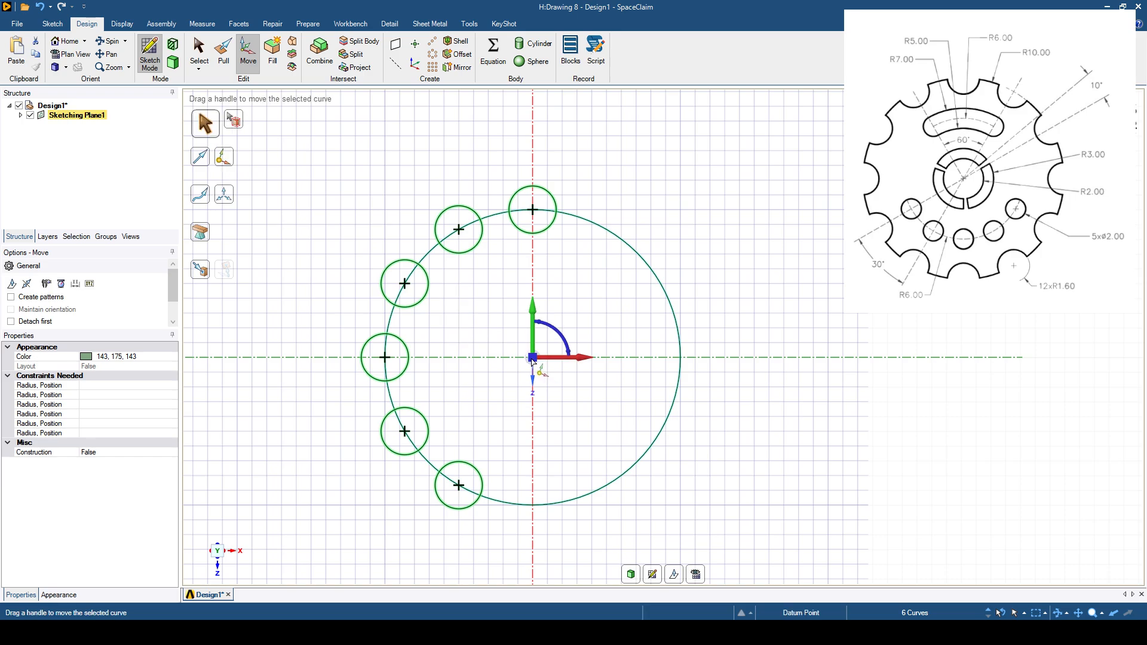
key(ctrl)
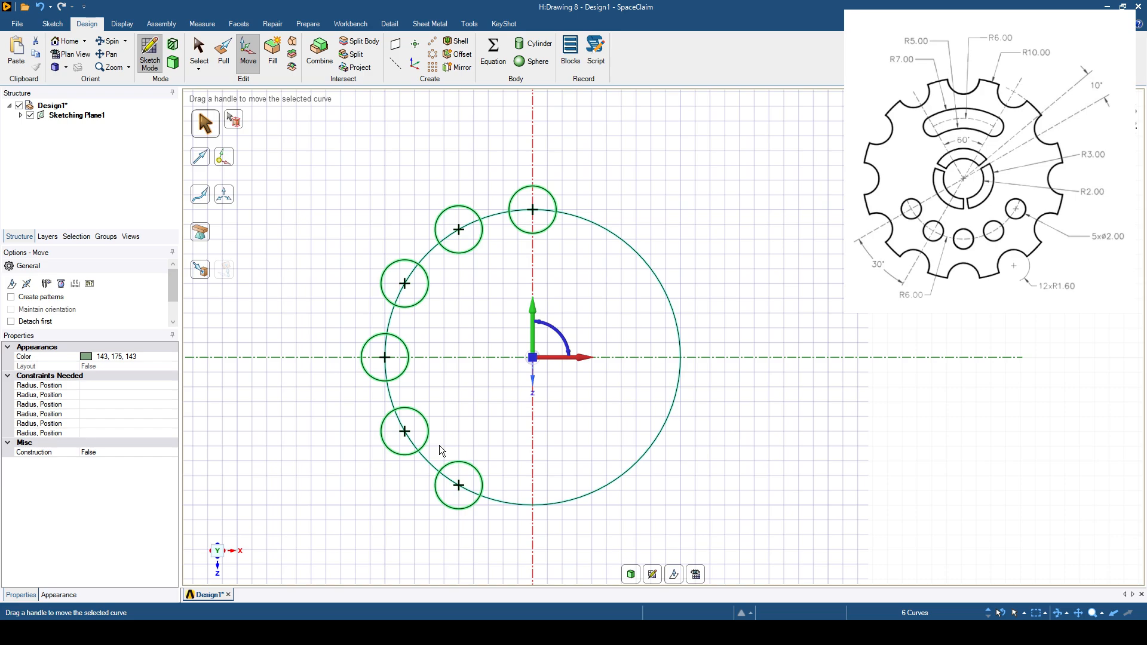
click(549, 328)
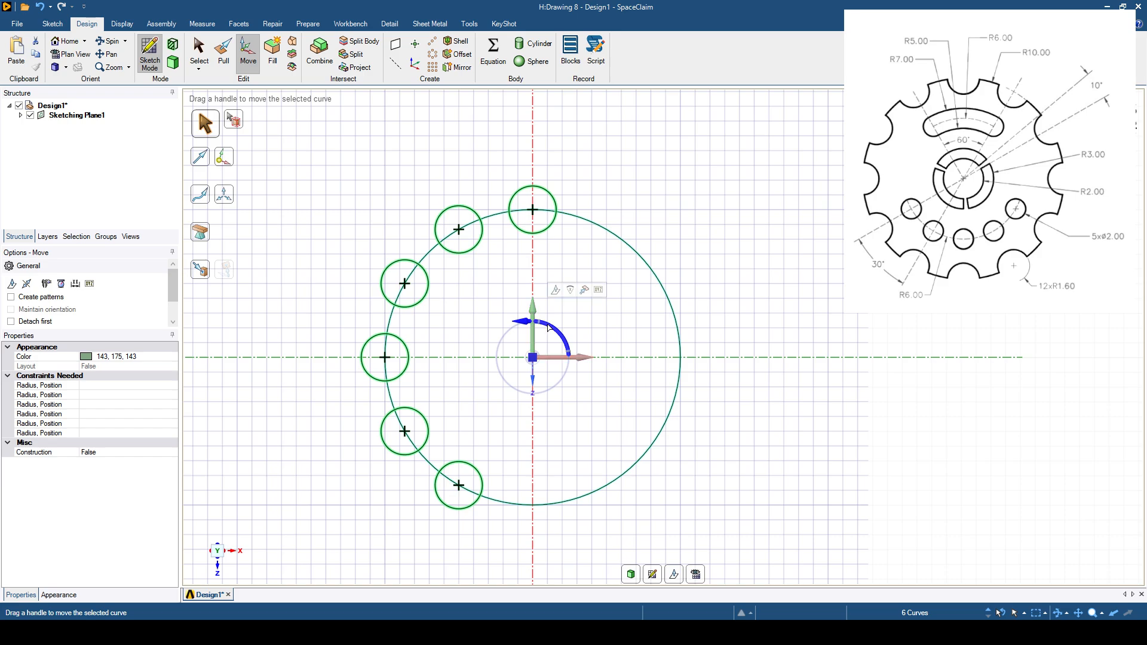
text(1)
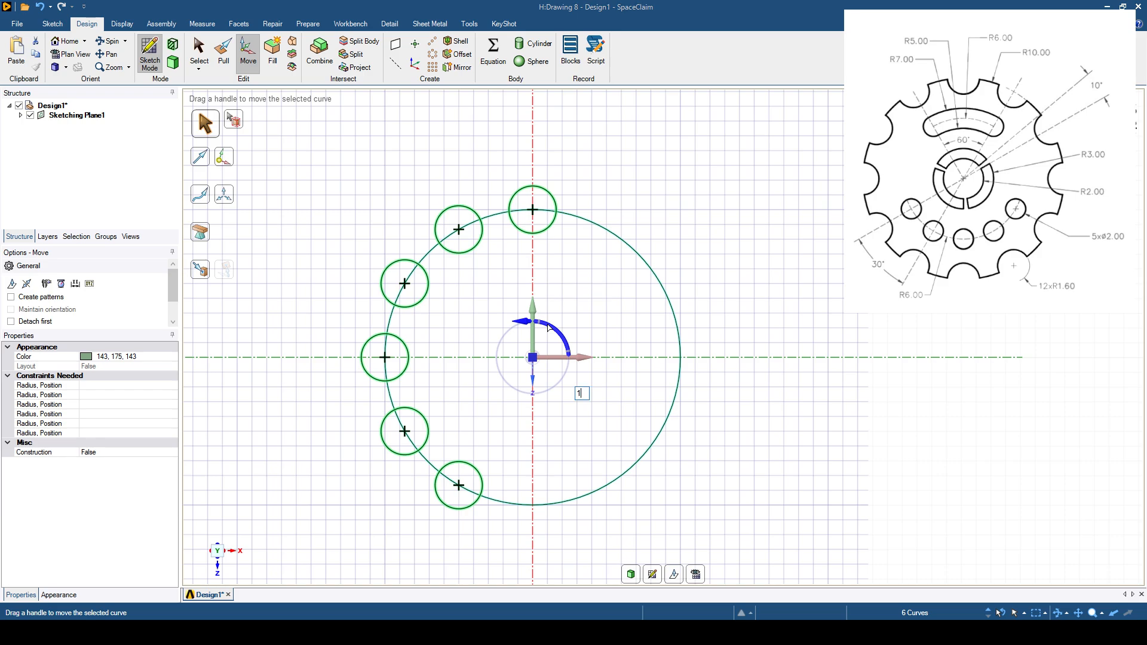
text(80)
key(Return)
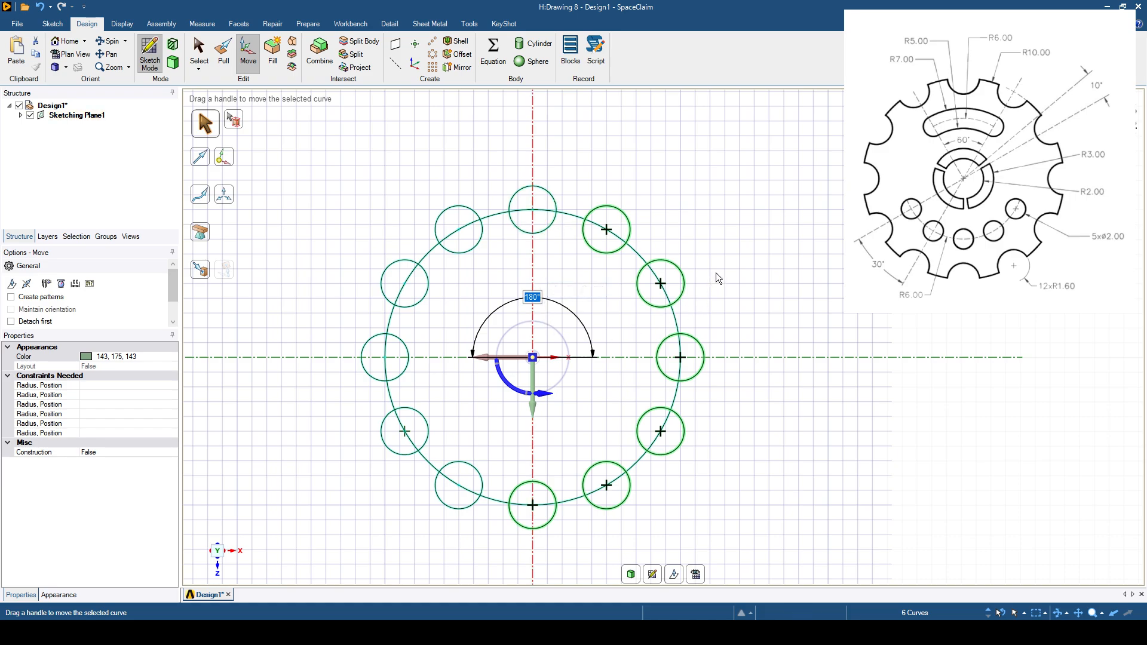
click(729, 264)
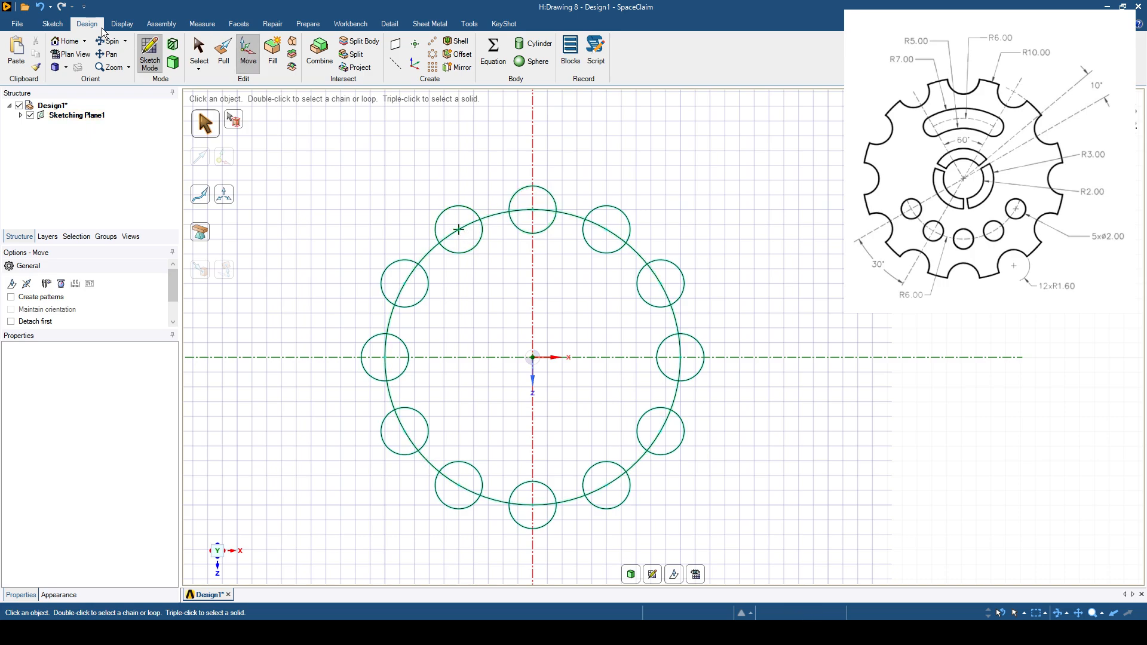
Trim the outer arcs of all twelve small circles and the large circle's segments inside them, leaving twelve inward notches around the edge.
click(56, 26)
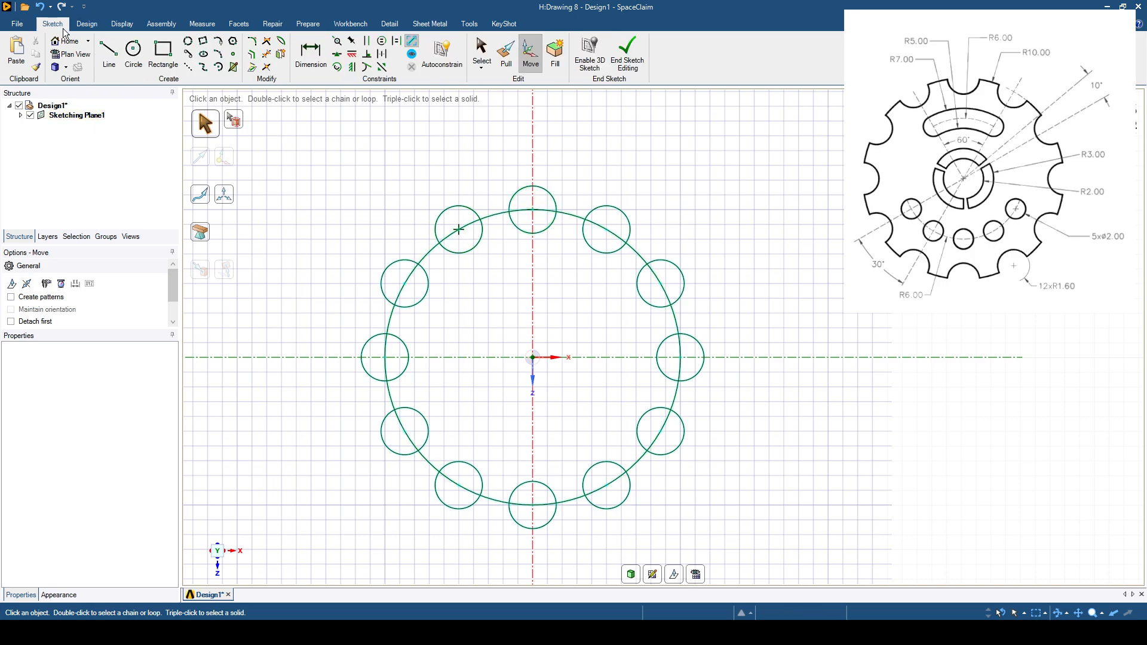
click(268, 60)
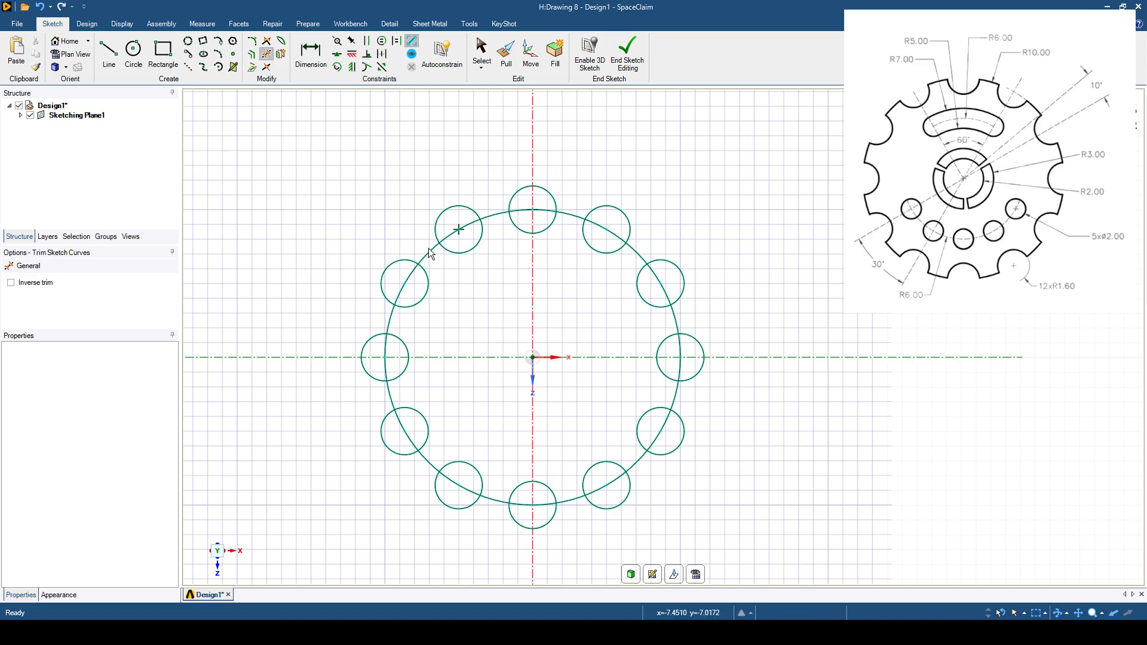
click(423, 264)
click(460, 210)
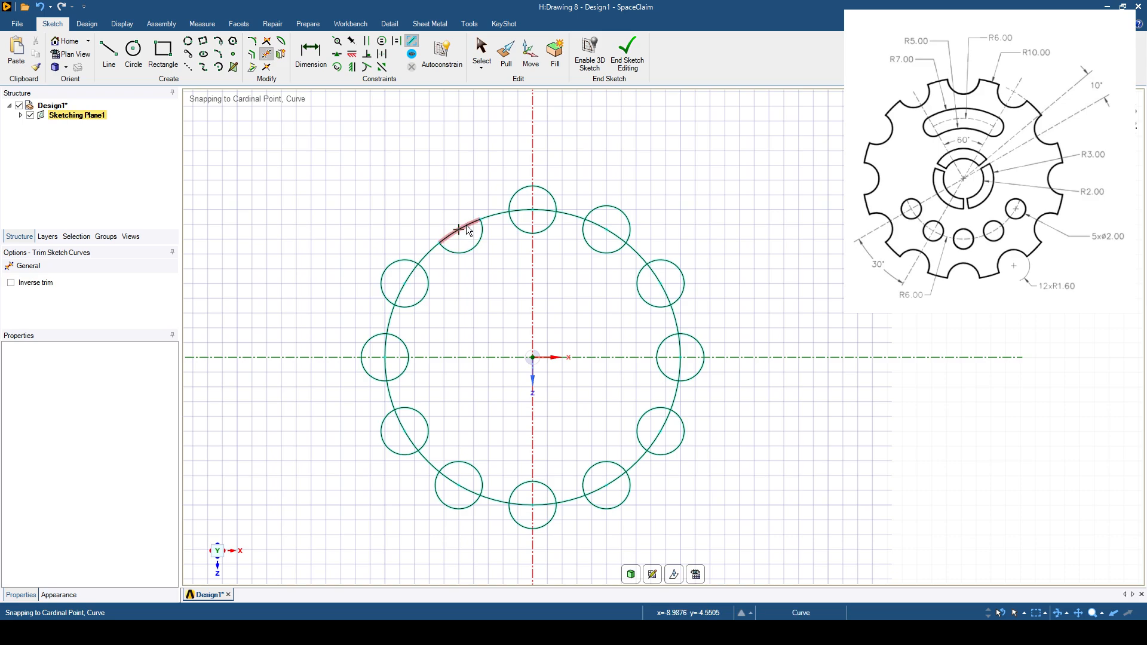
click(467, 226)
click(404, 282)
click(383, 286)
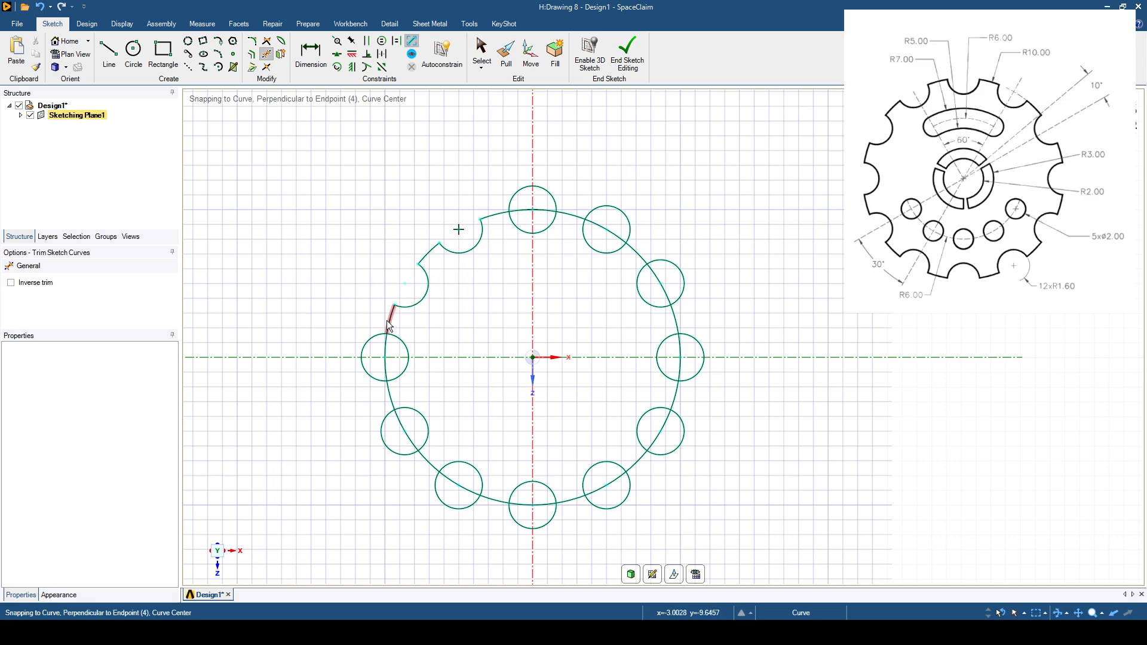
click(378, 342)
click(385, 348)
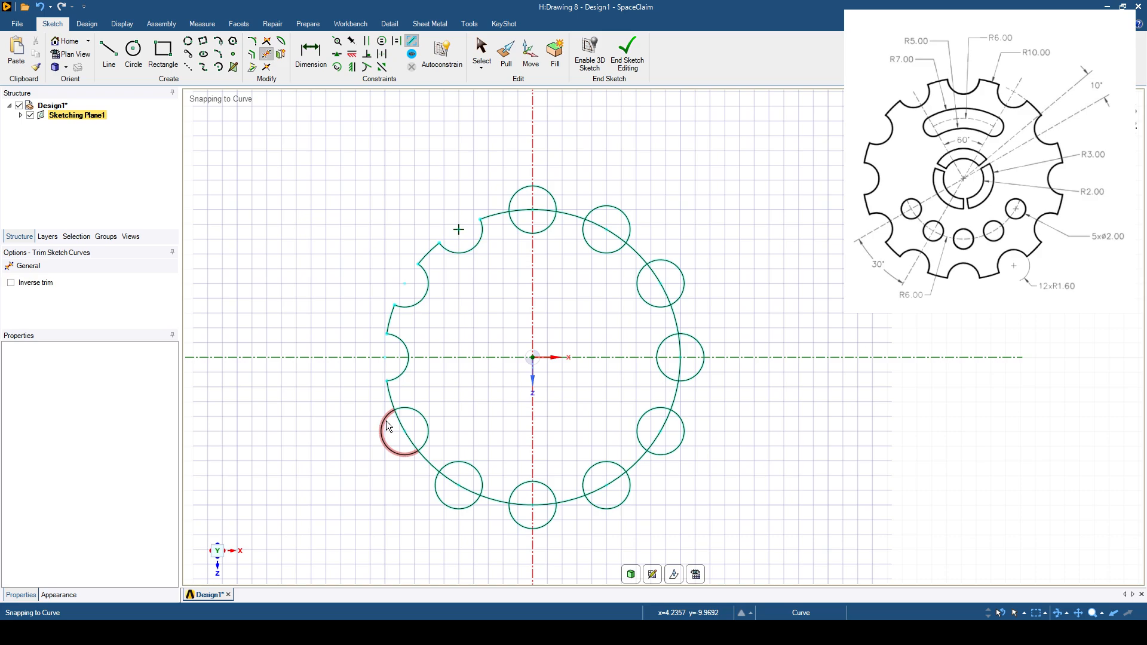
click(388, 423)
click(408, 430)
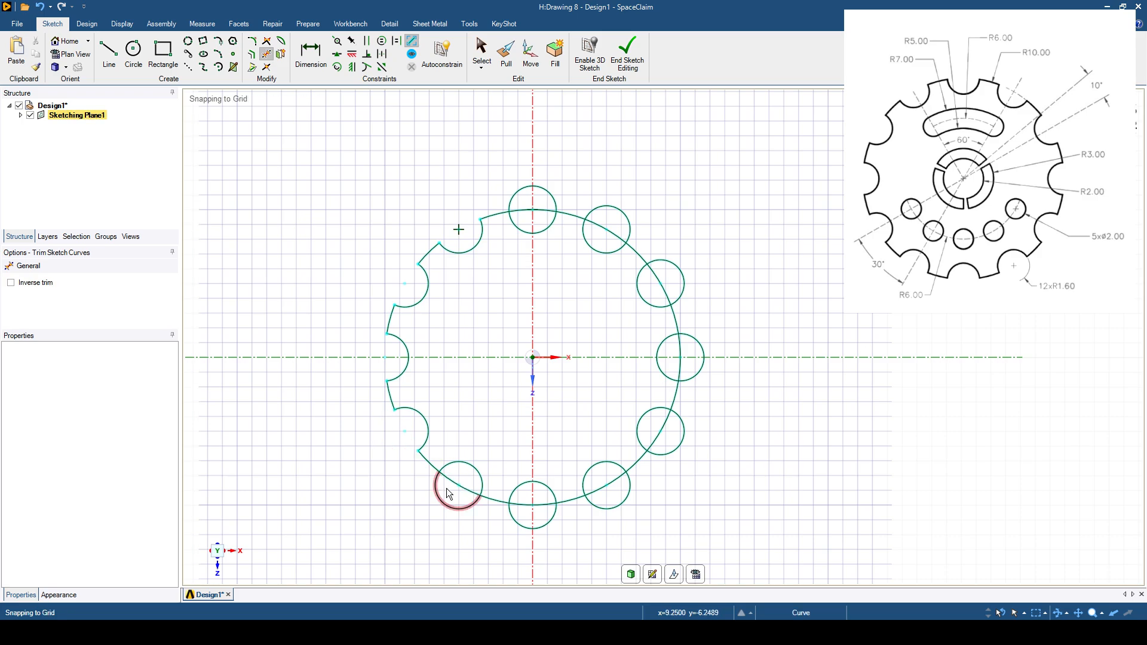
click(443, 498)
click(462, 487)
click(511, 520)
click(520, 507)
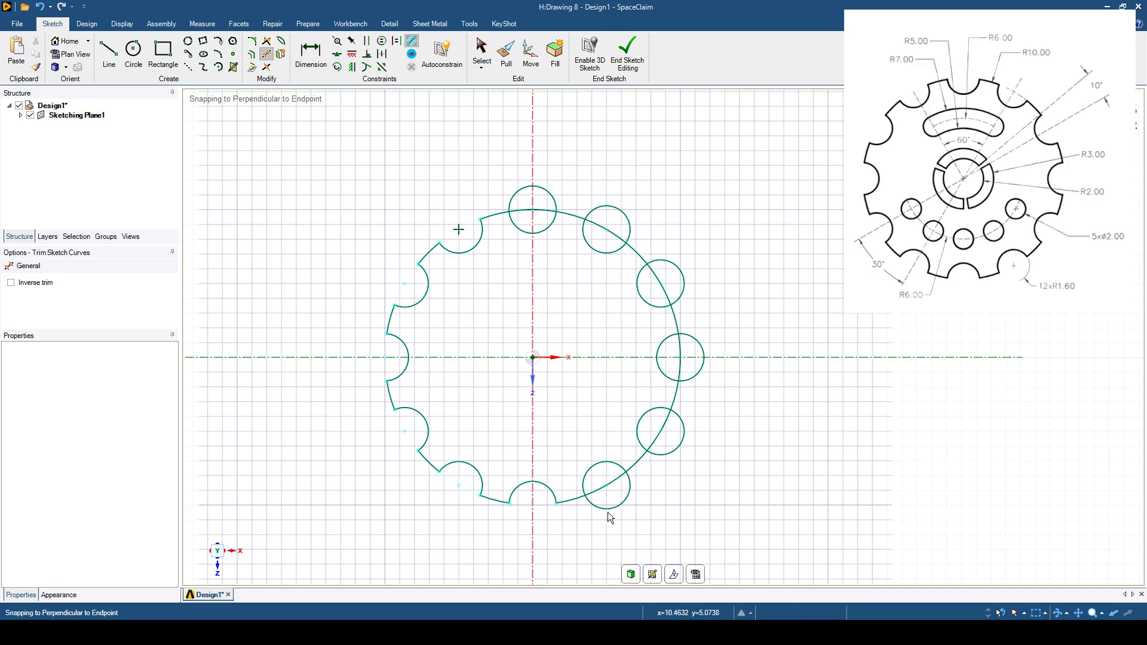
click(604, 505)
click(598, 489)
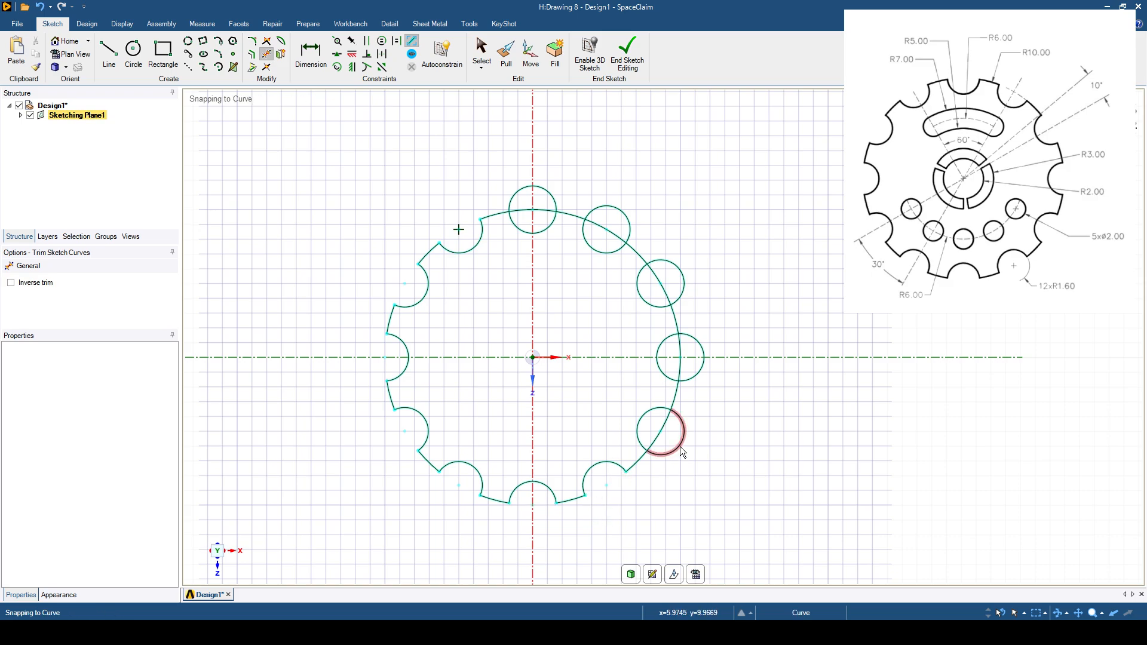
click(668, 423)
click(682, 425)
click(696, 371)
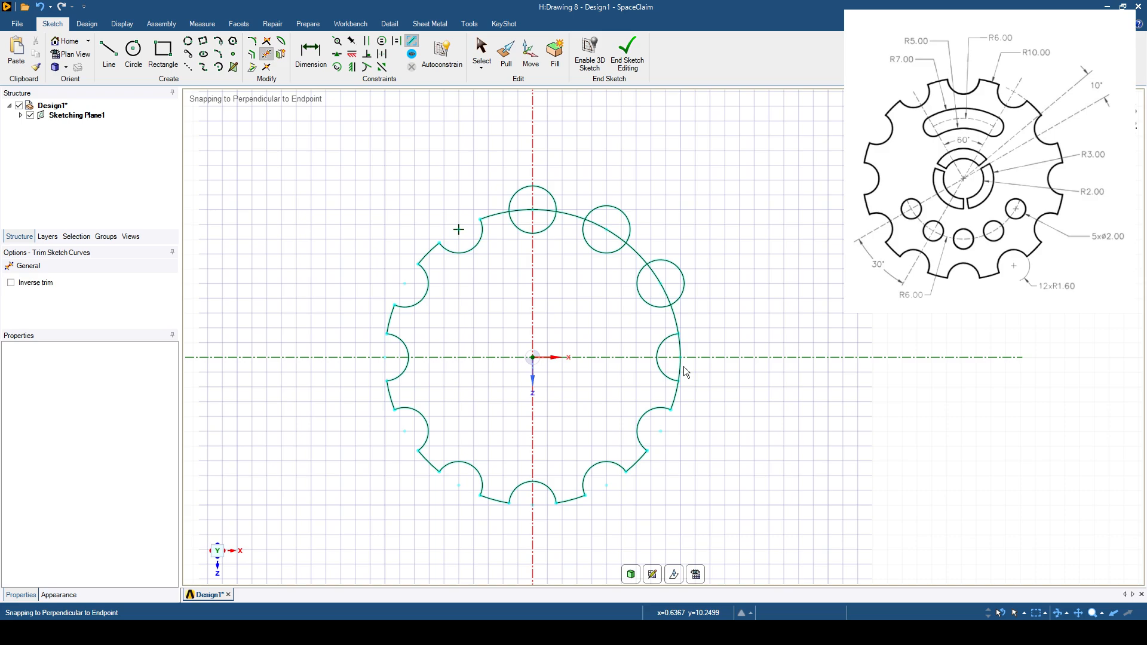
click(680, 367)
click(673, 297)
click(654, 276)
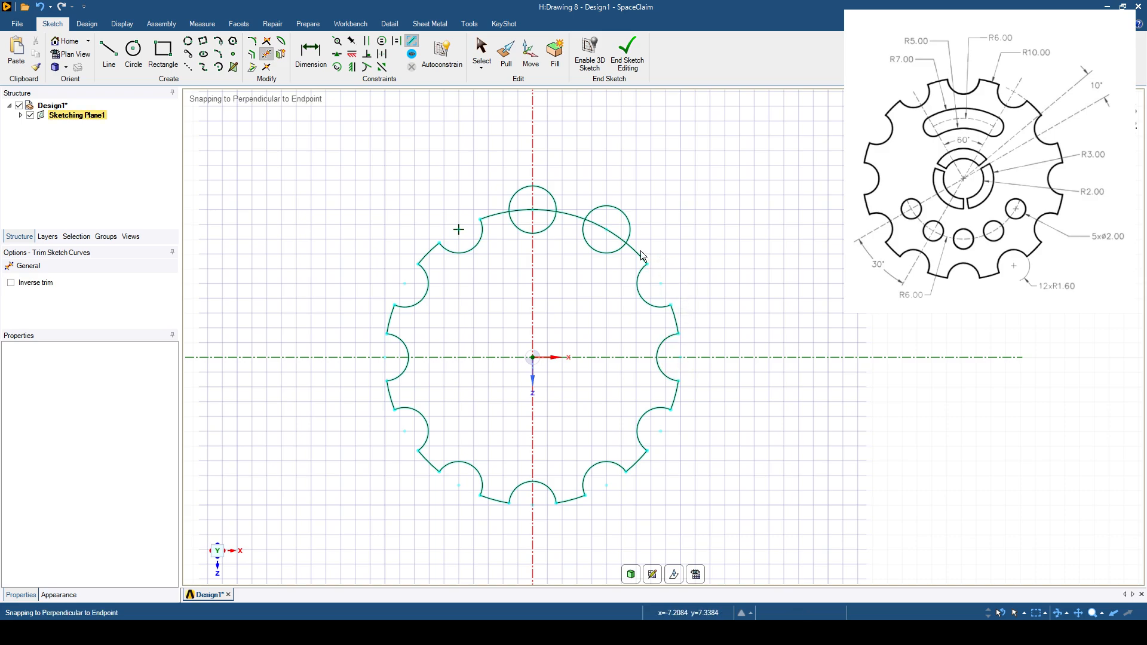
click(632, 236)
click(615, 236)
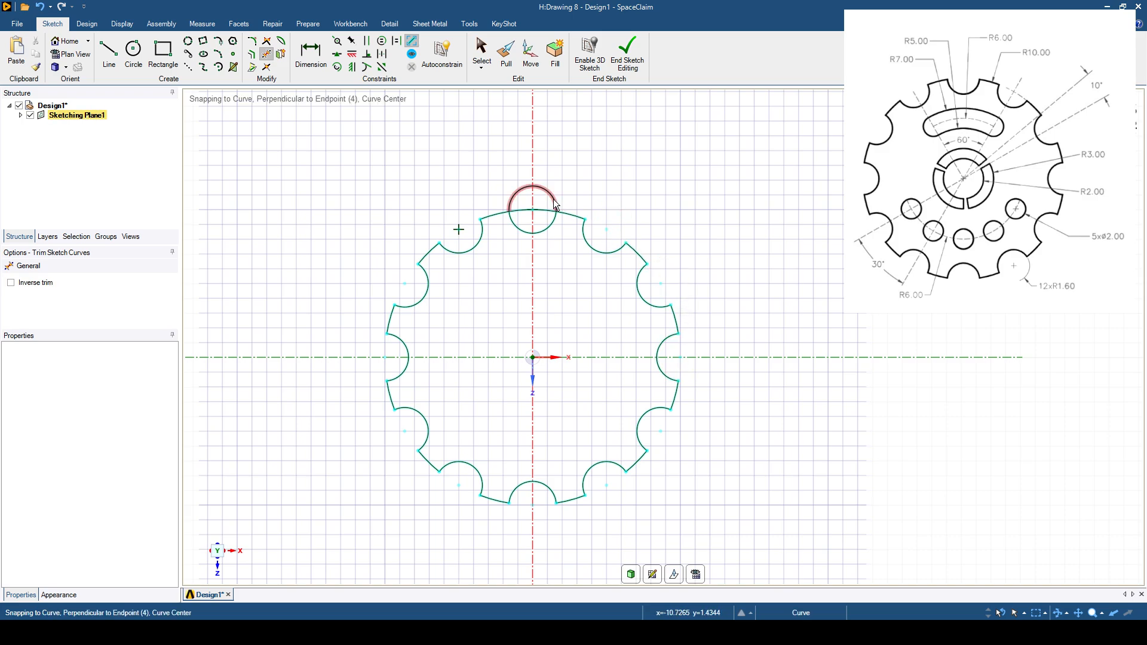
click(550, 193)
click(547, 216)
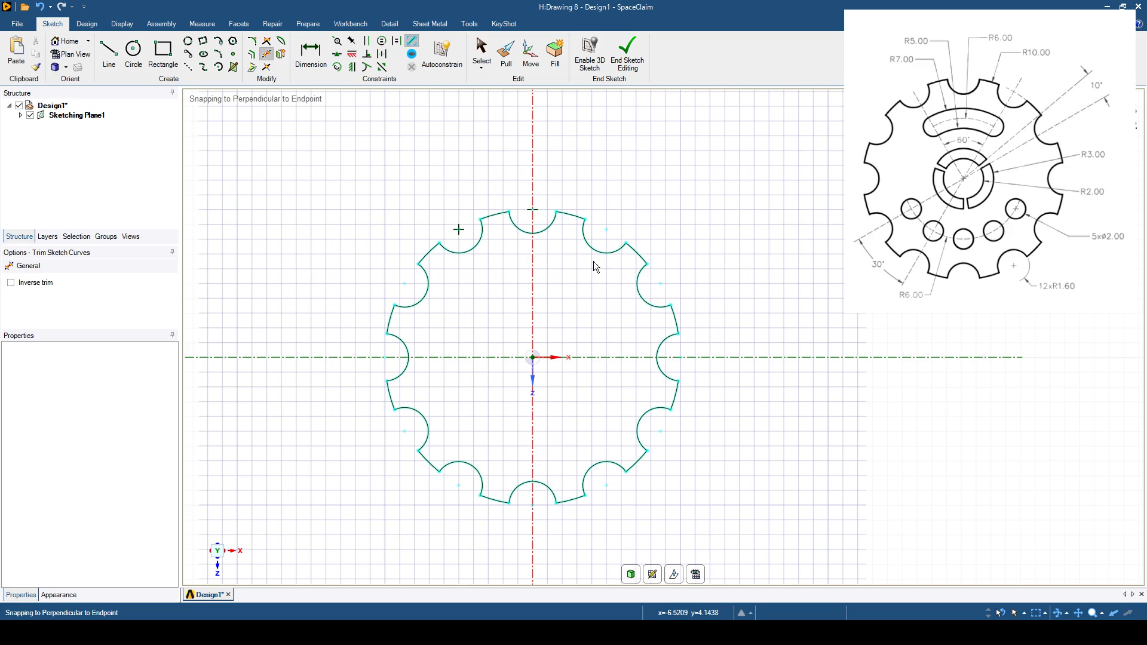
Draw a 6 mm construction line from the origin to the upper right, at 30° from the vertical axis.
click(188, 70)
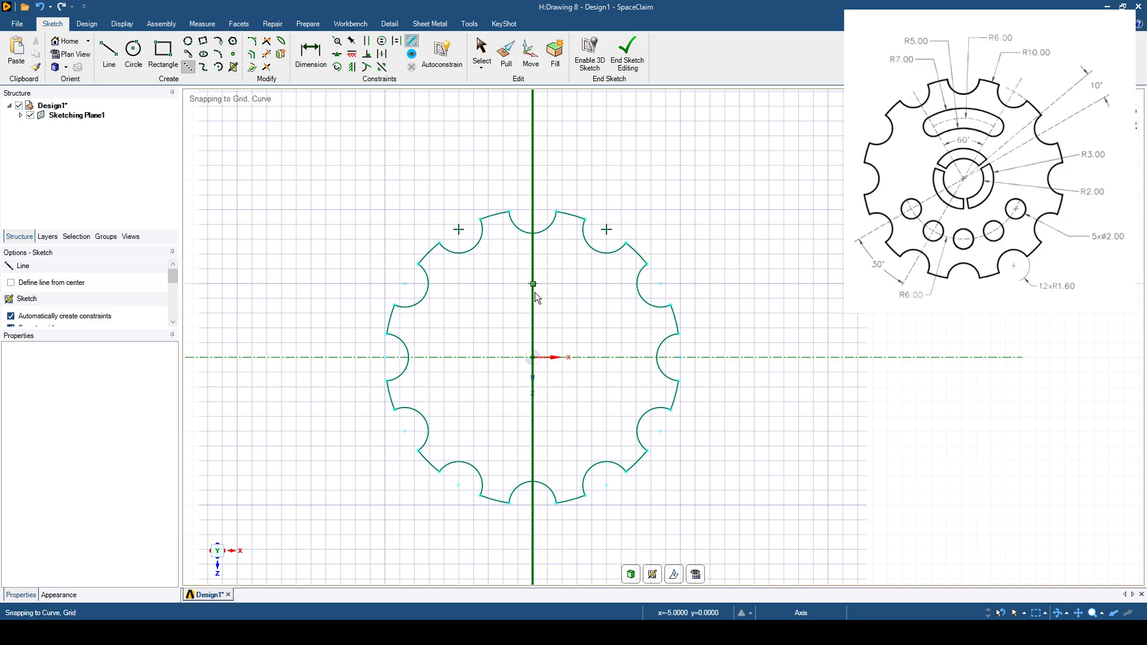
click(533, 358)
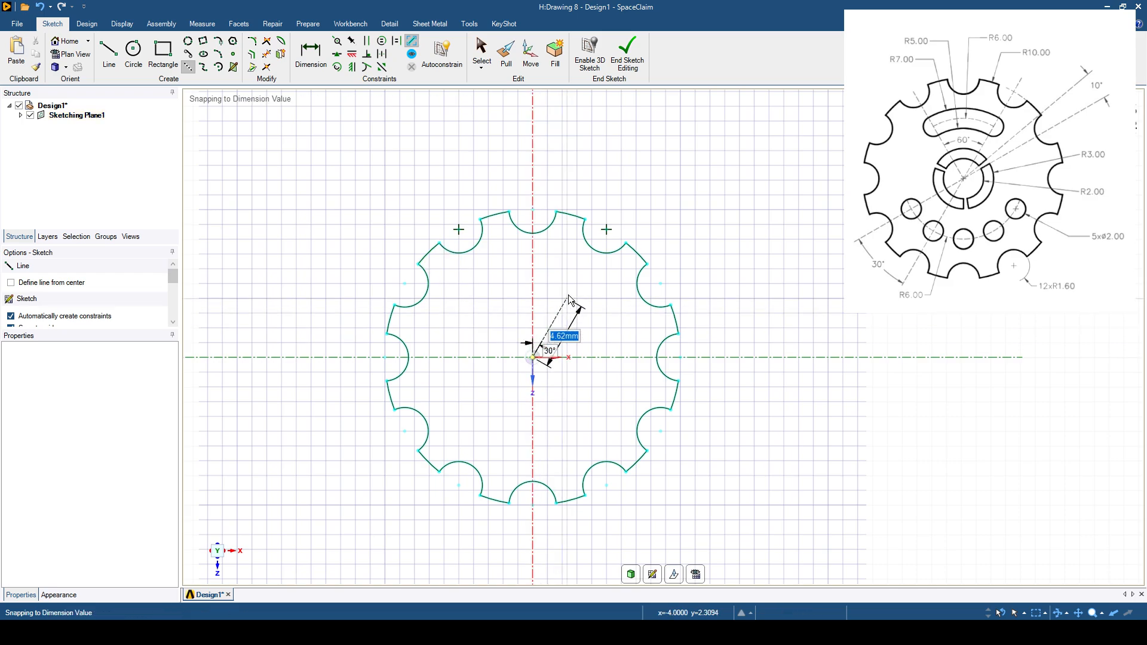
text(6)
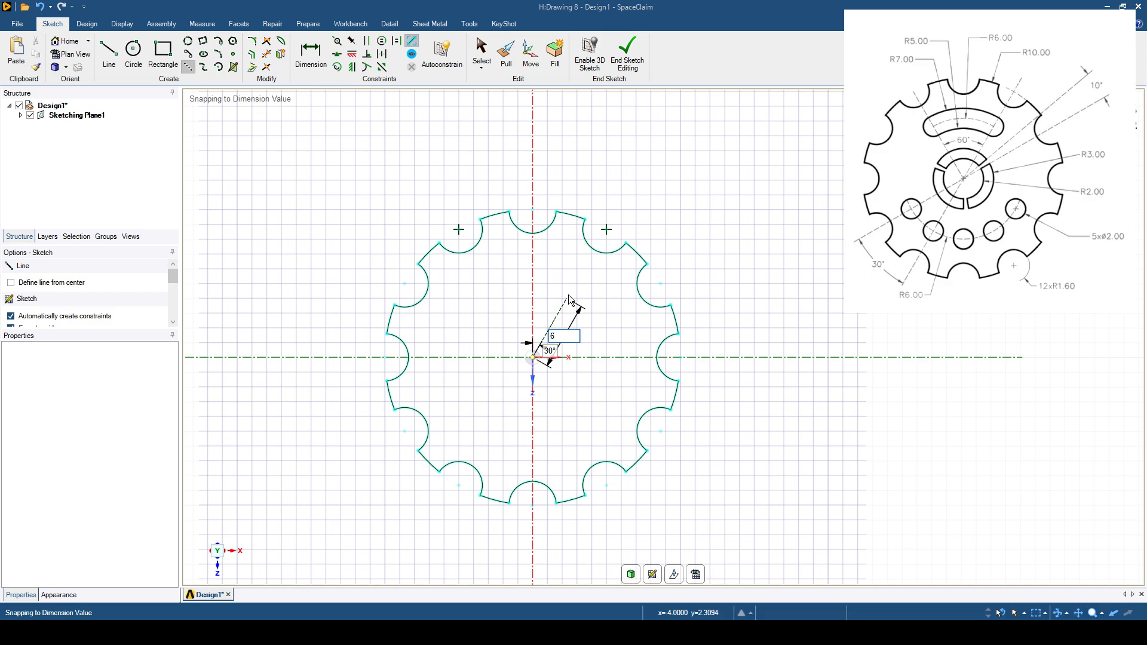
key(Tab)
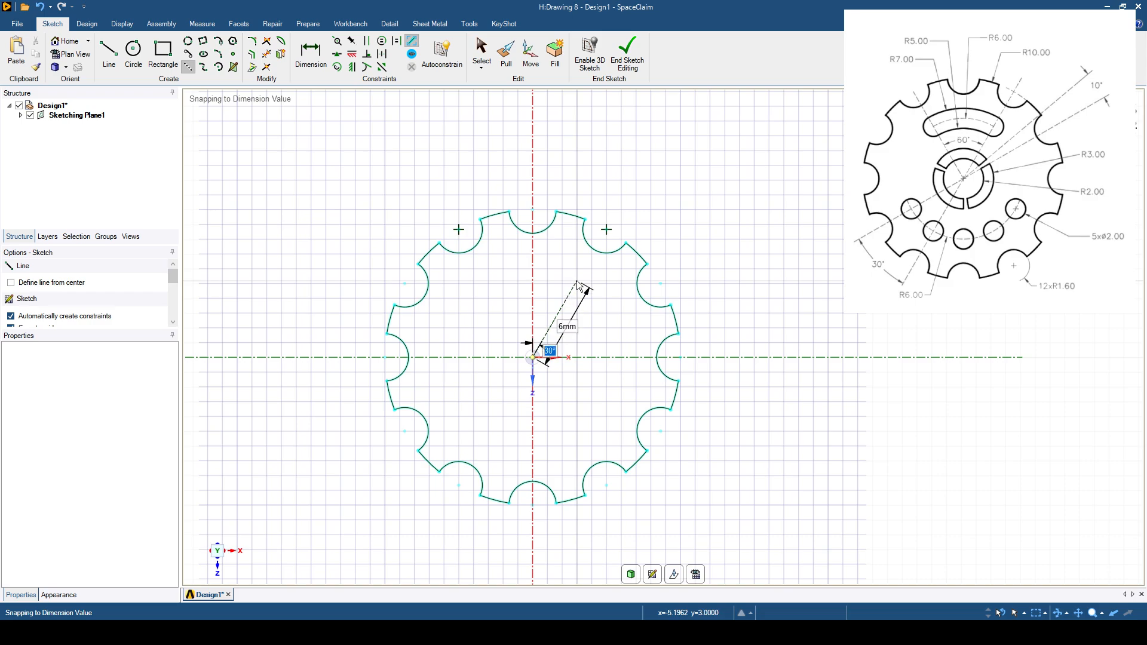
text(30)
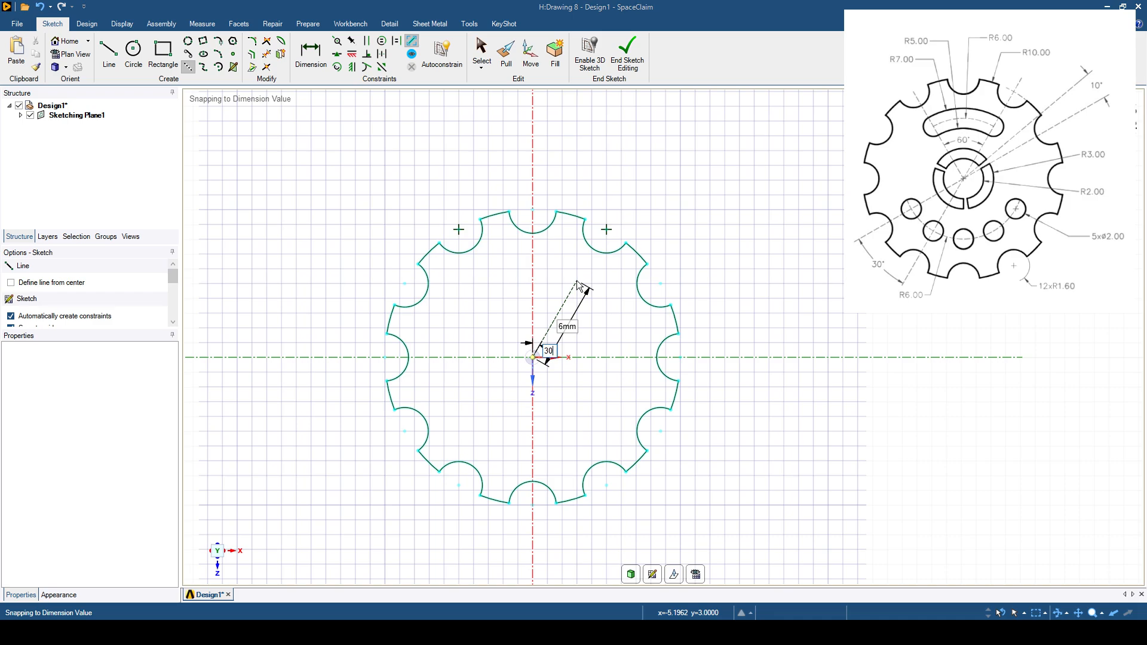
key(Return)
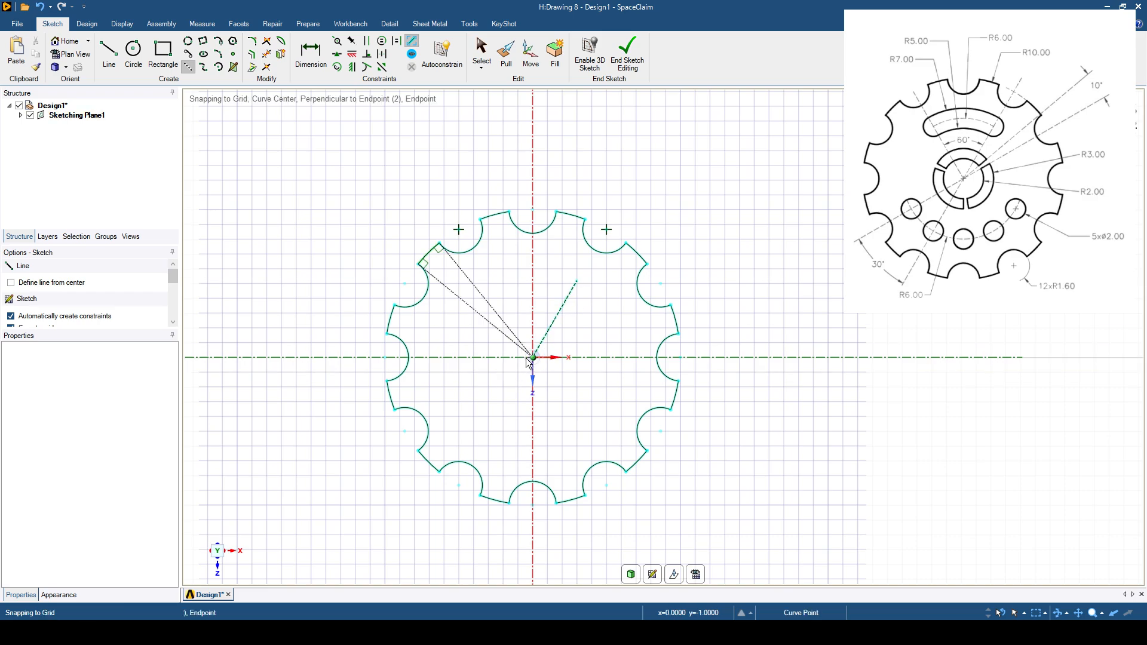
Draw a second 6 mm construction line from the origin to the upper left, at 60° from the horizontal axis.
click(531, 358)
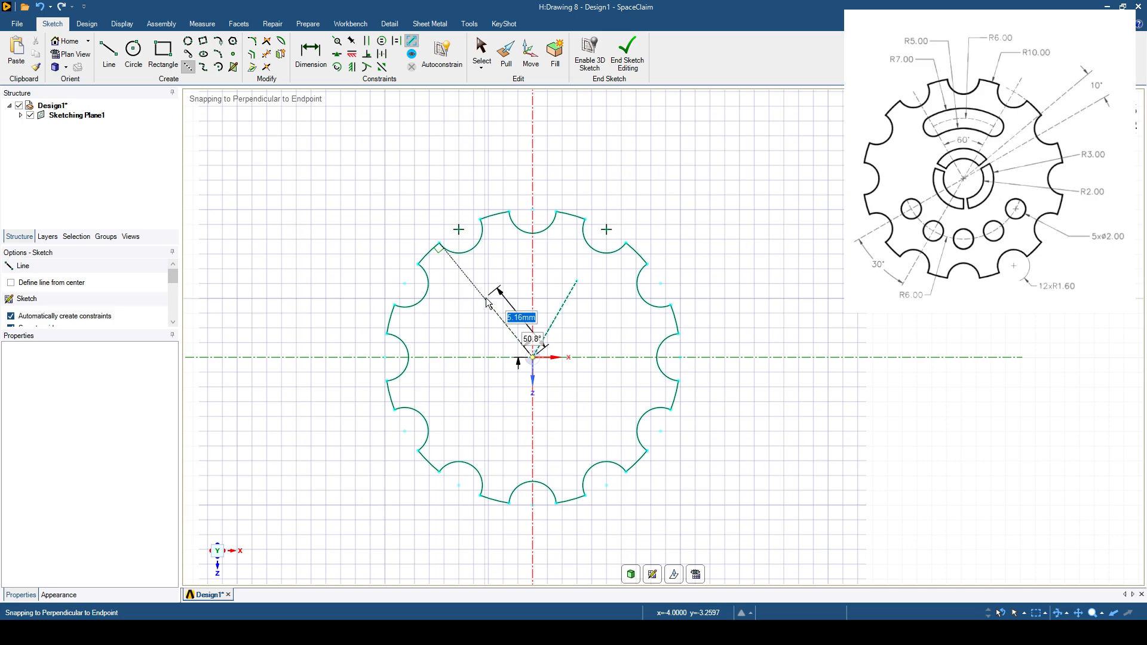
text(6)
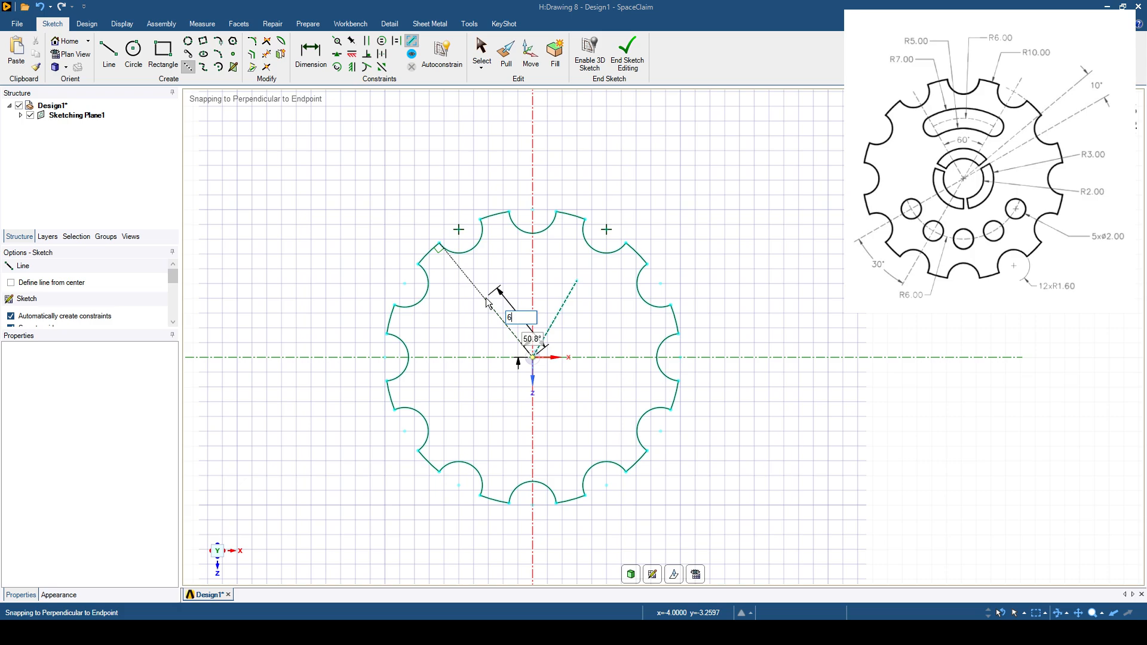
key(Tab)
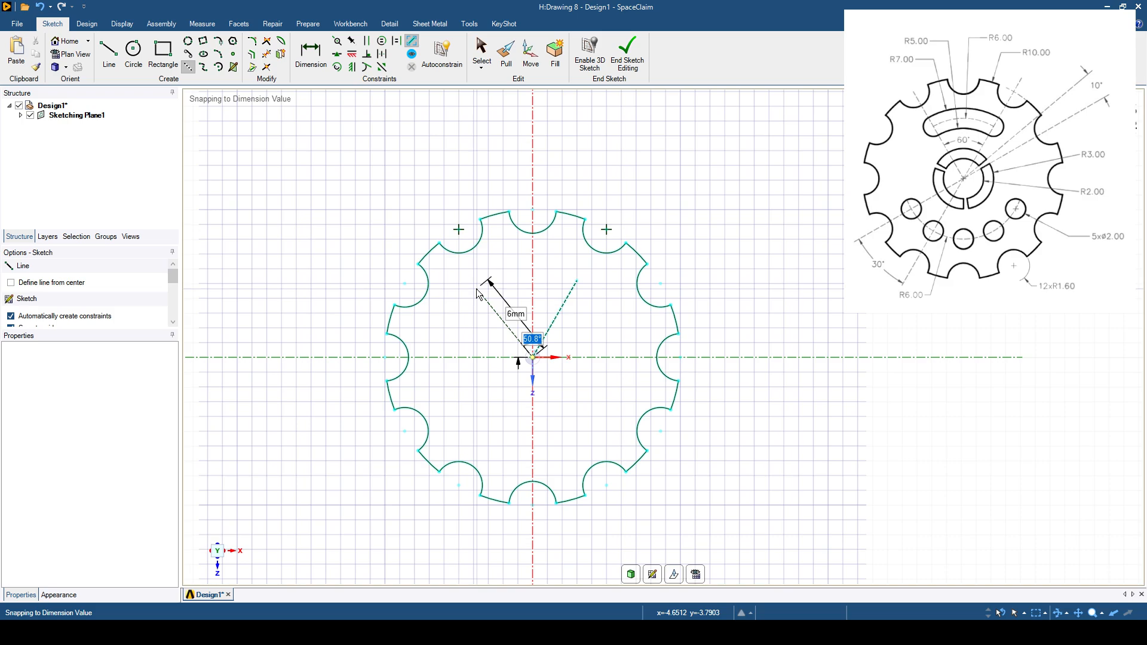
text(60)
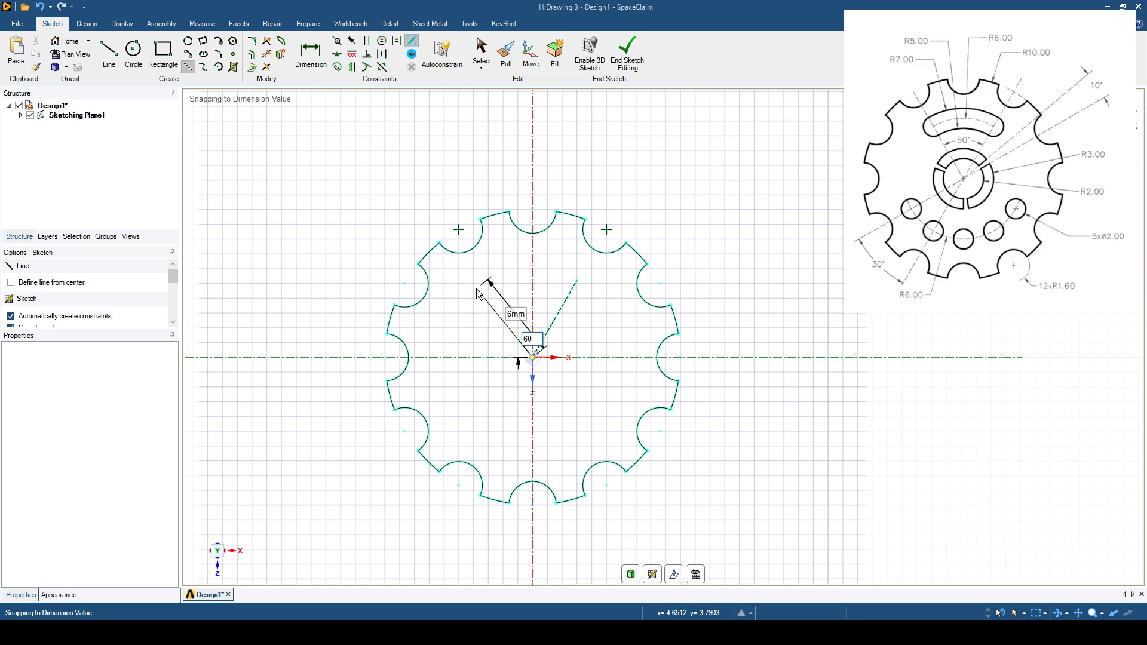
key(Return)
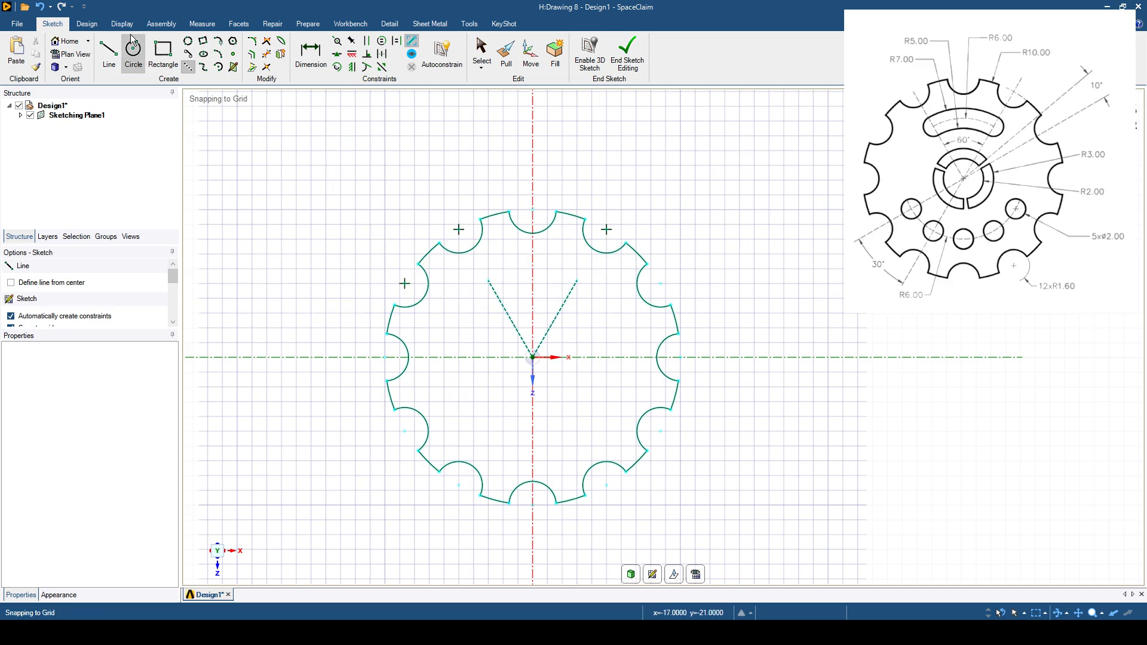
Draw a 2 mm diameter circle centred on the outer end of each 6 mm construction line.
click(134, 53)
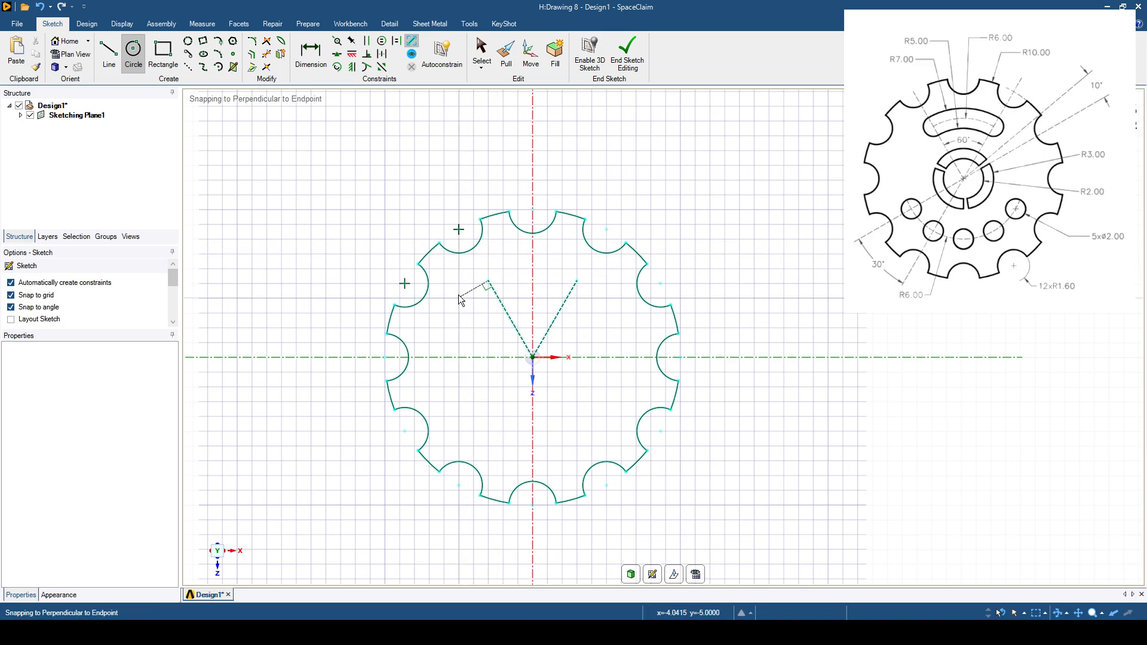
click(489, 281)
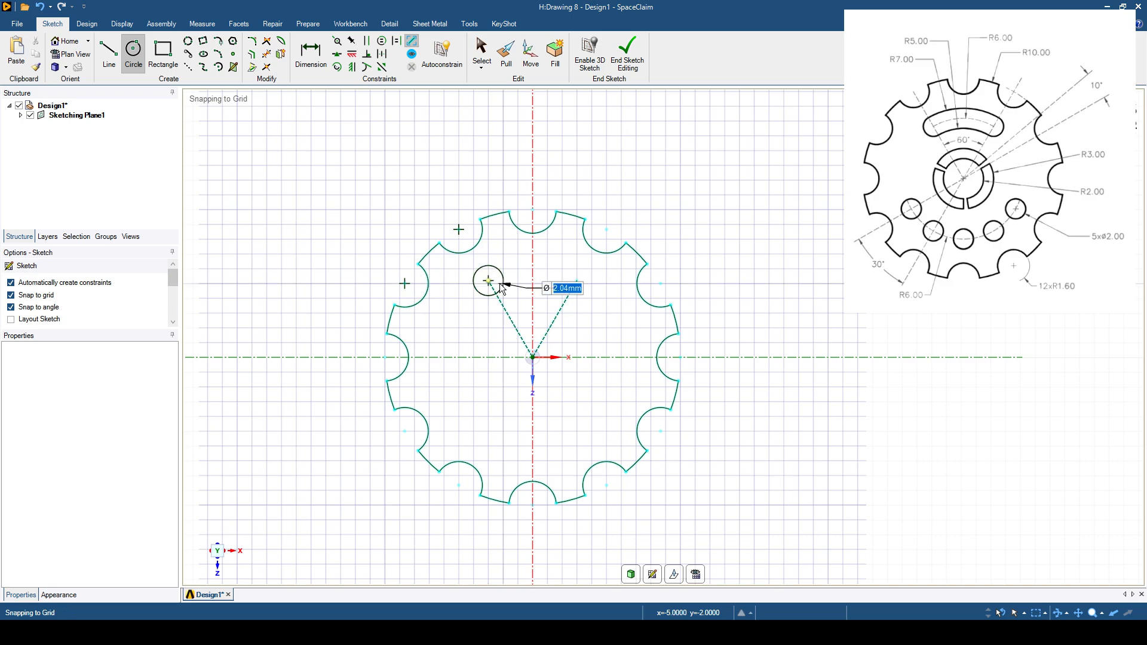
text(2)
key(Return)
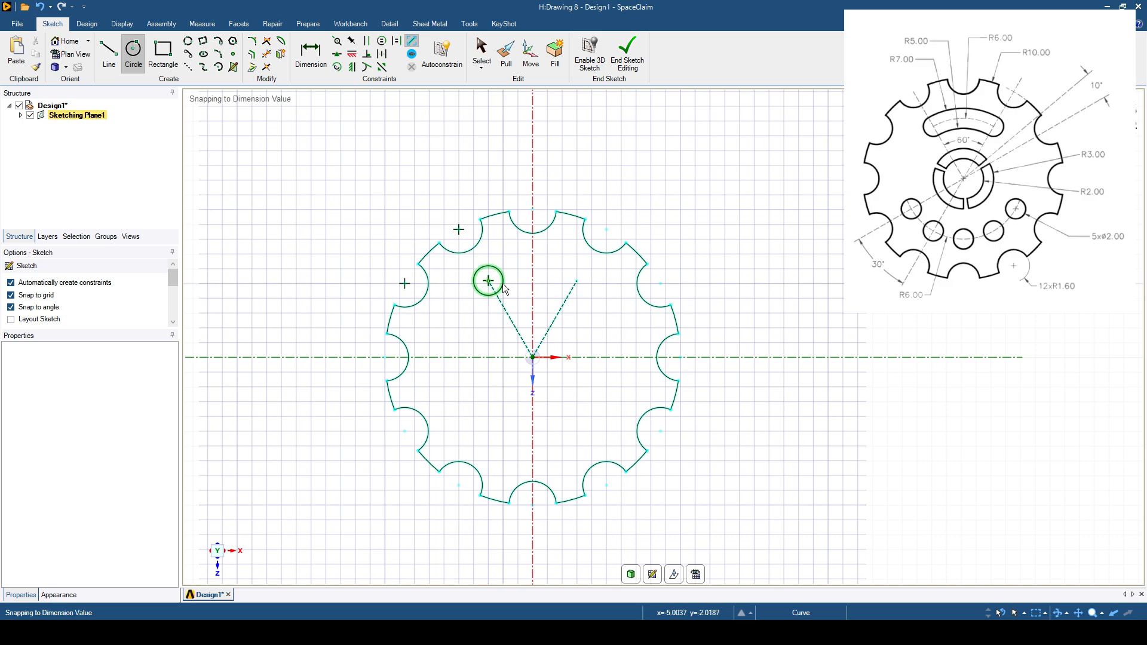
click(577, 281)
text(2)
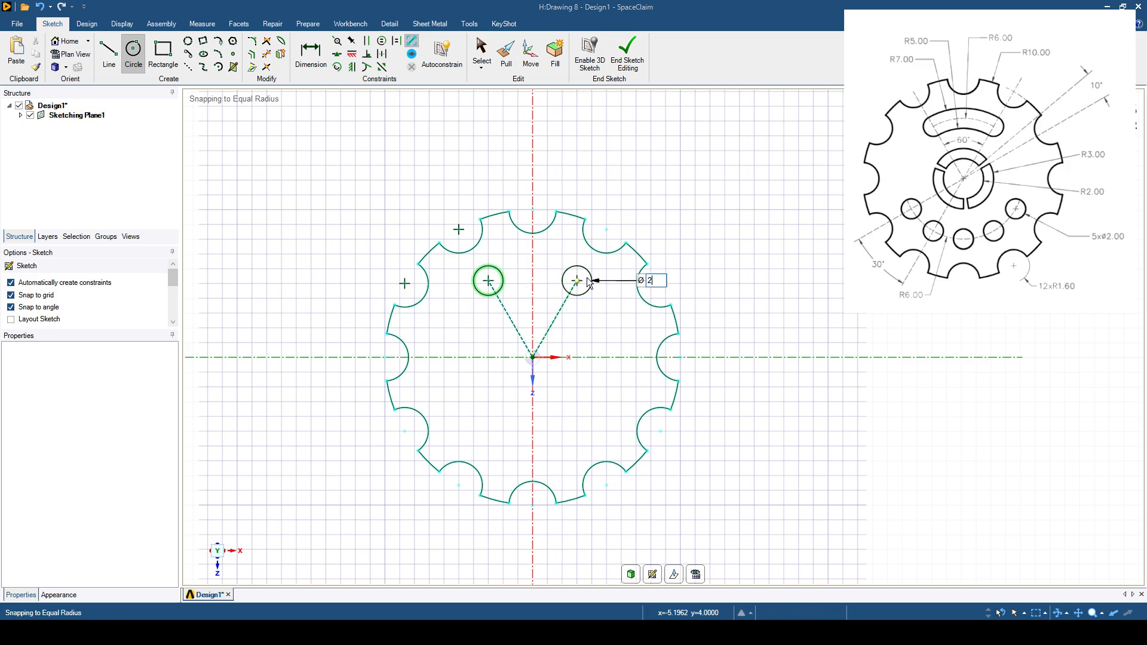
key(Return)
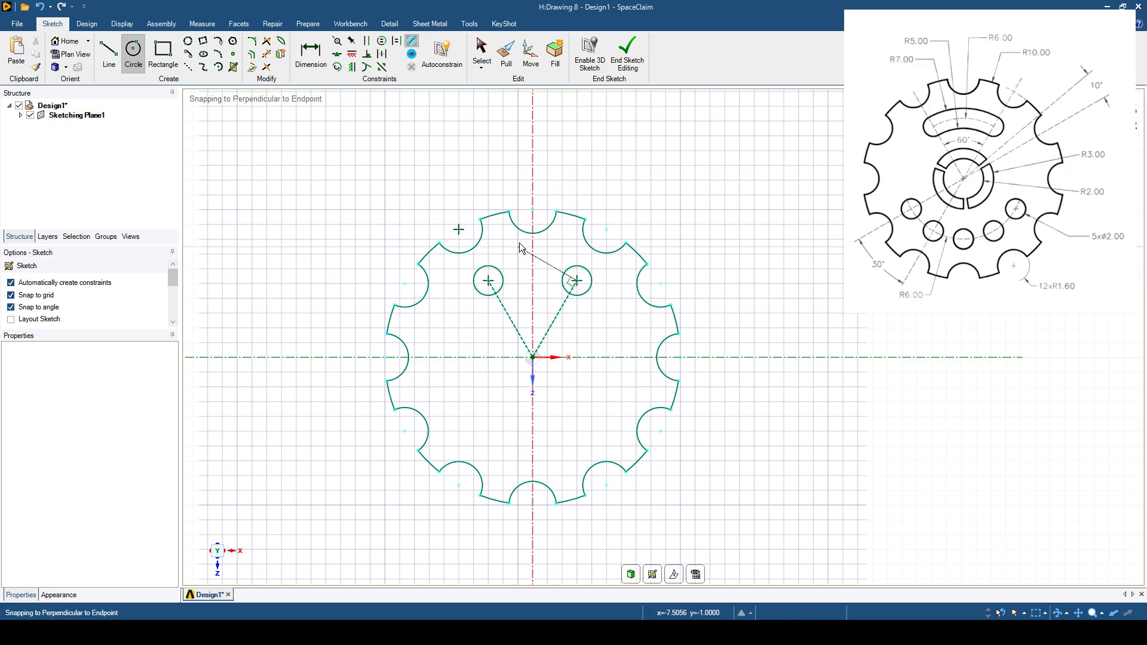
Bridge the two 2 mm circles with two three-point arcs, one along their outer sides and a 5 mm radius one along their inner sides.
click(220, 56)
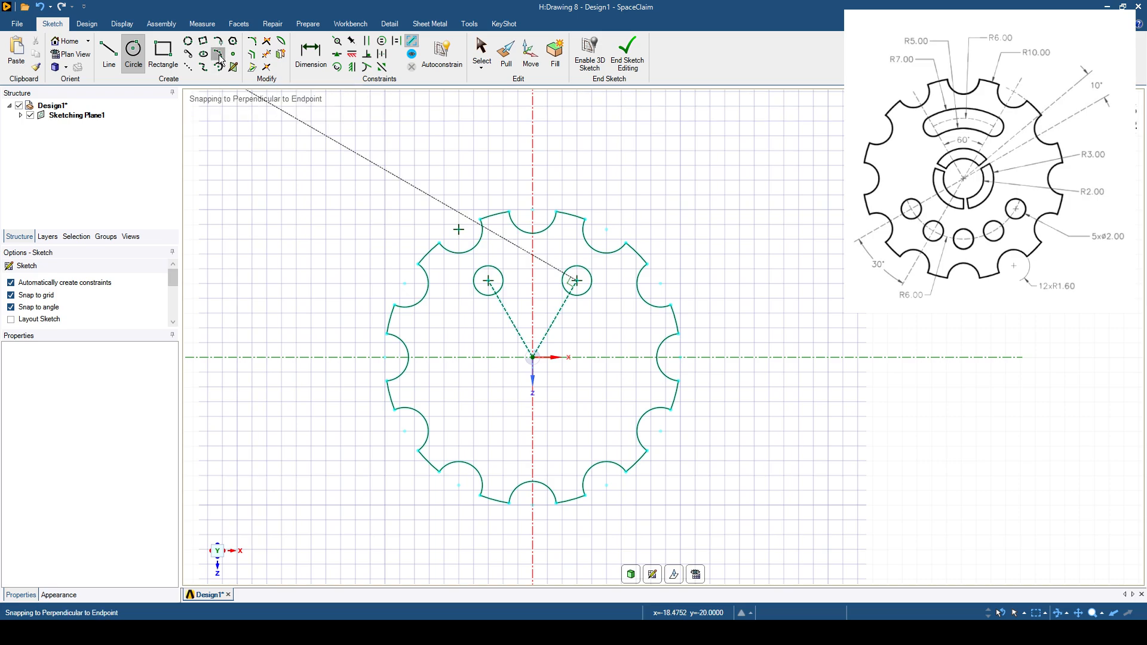
click(480, 269)
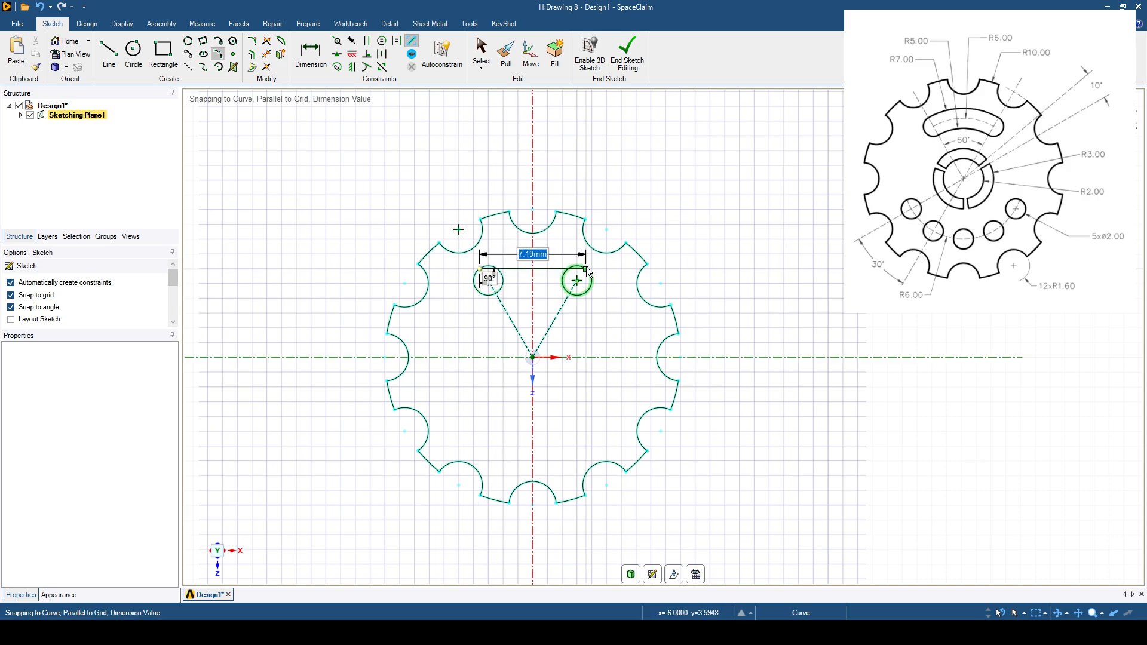
click(585, 269)
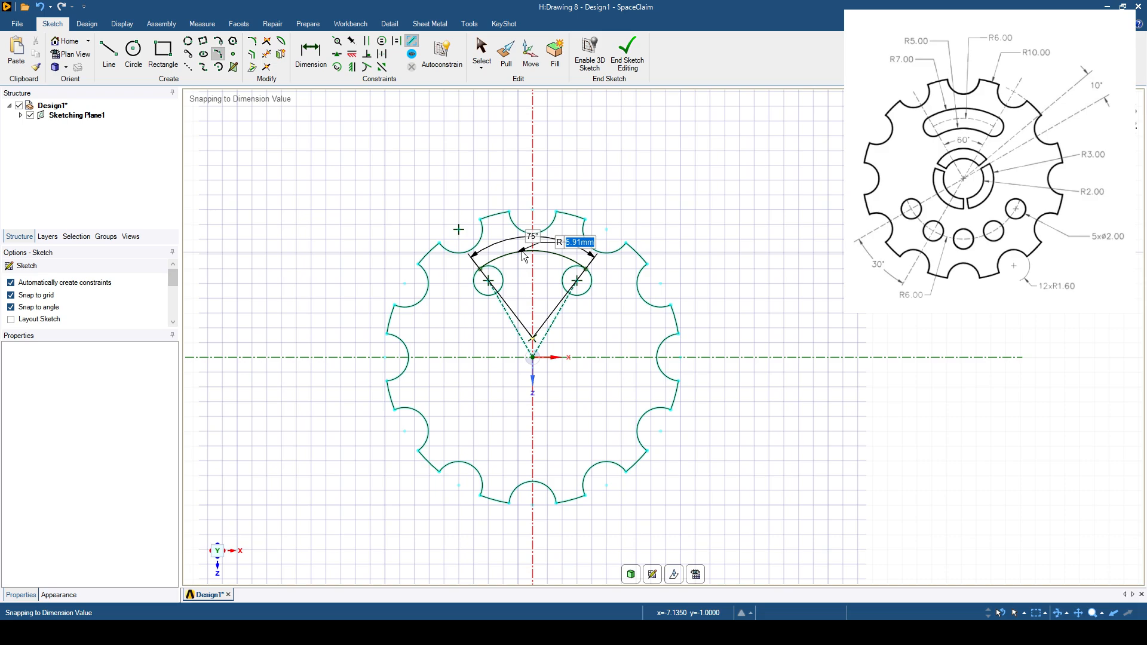
click(519, 255)
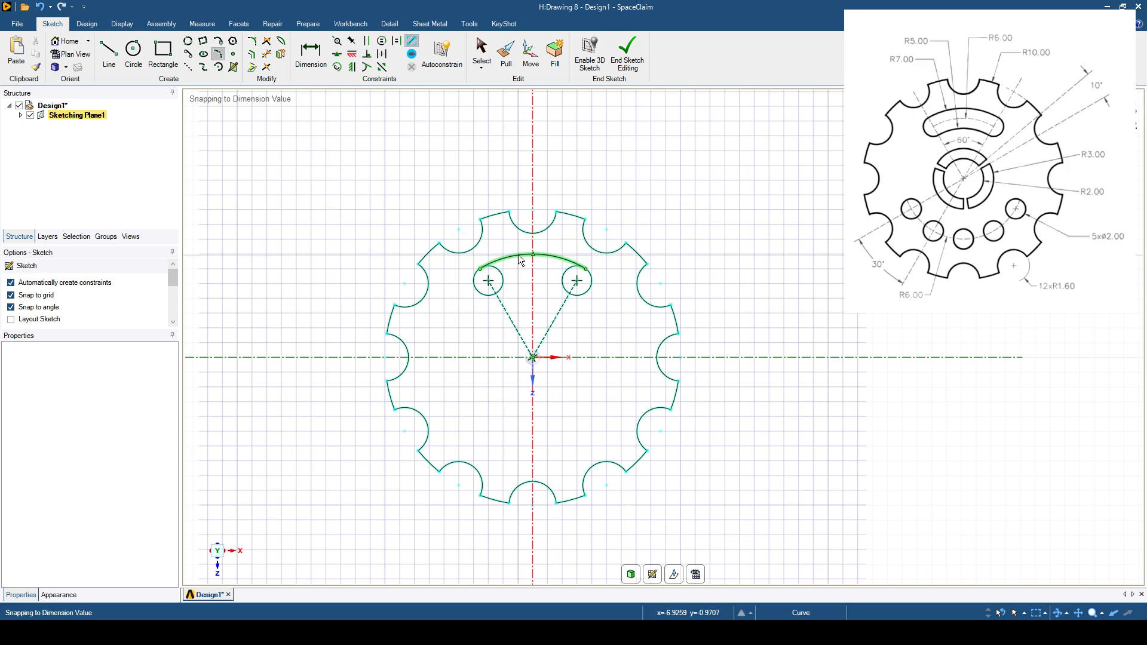
click(488, 281)
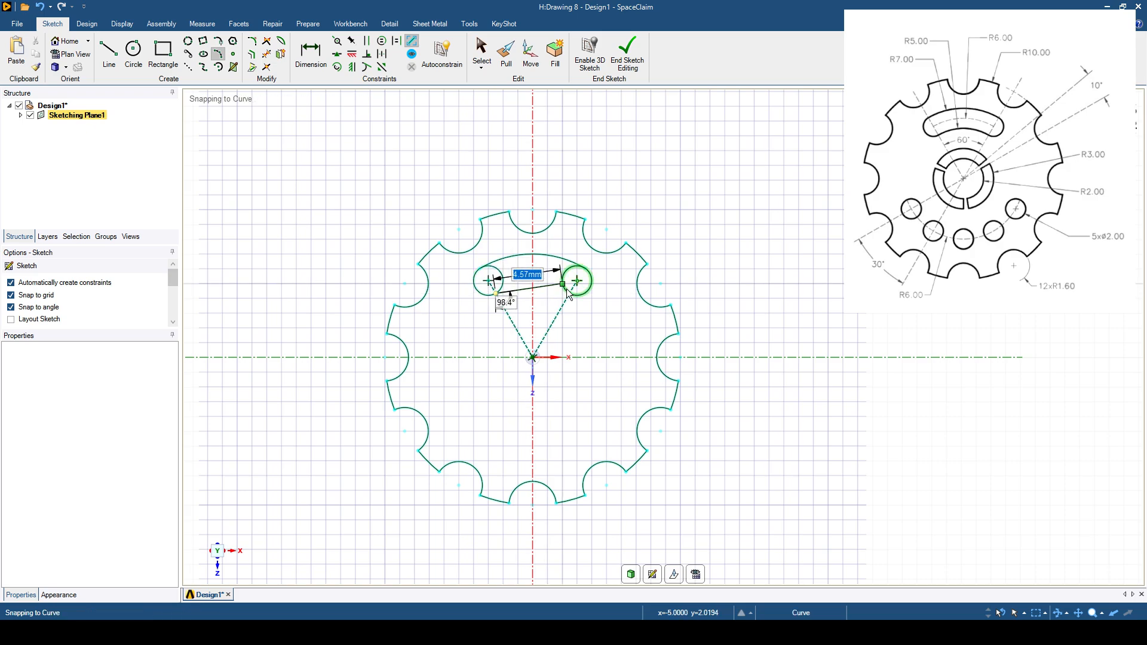
click(577, 281)
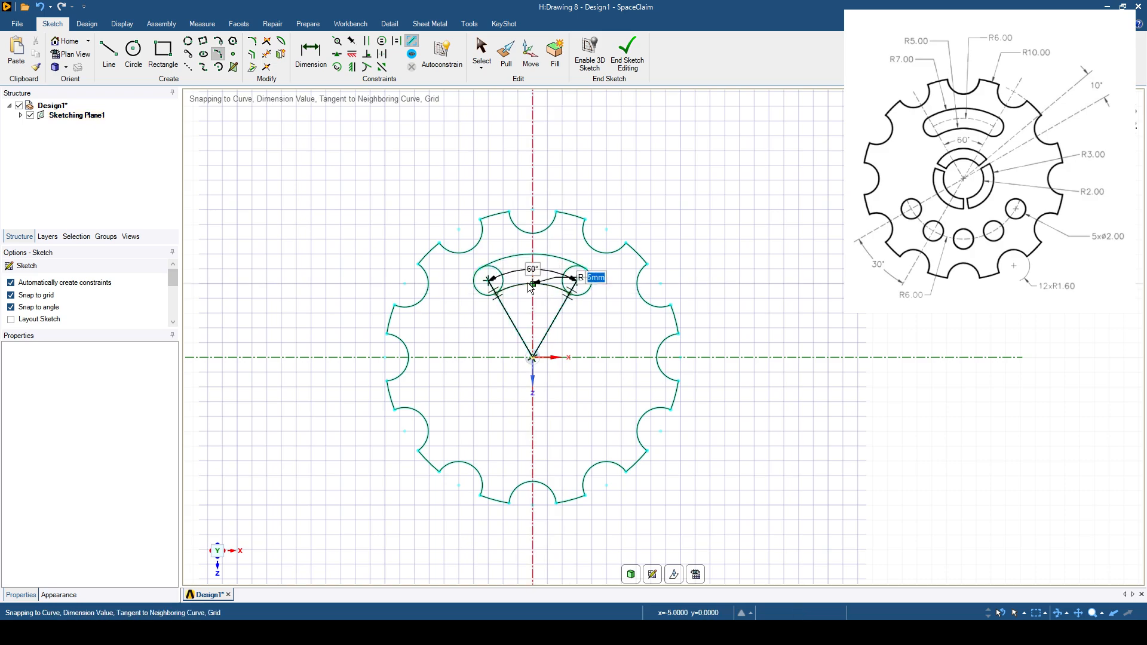
click(532, 285)
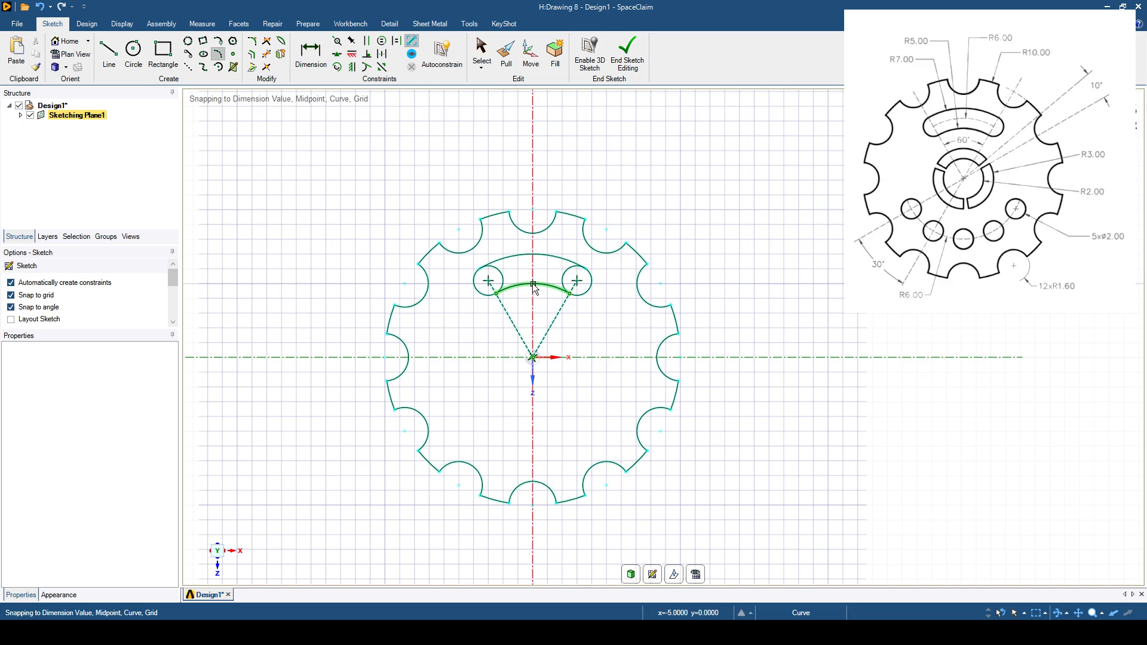
click(540, 345)
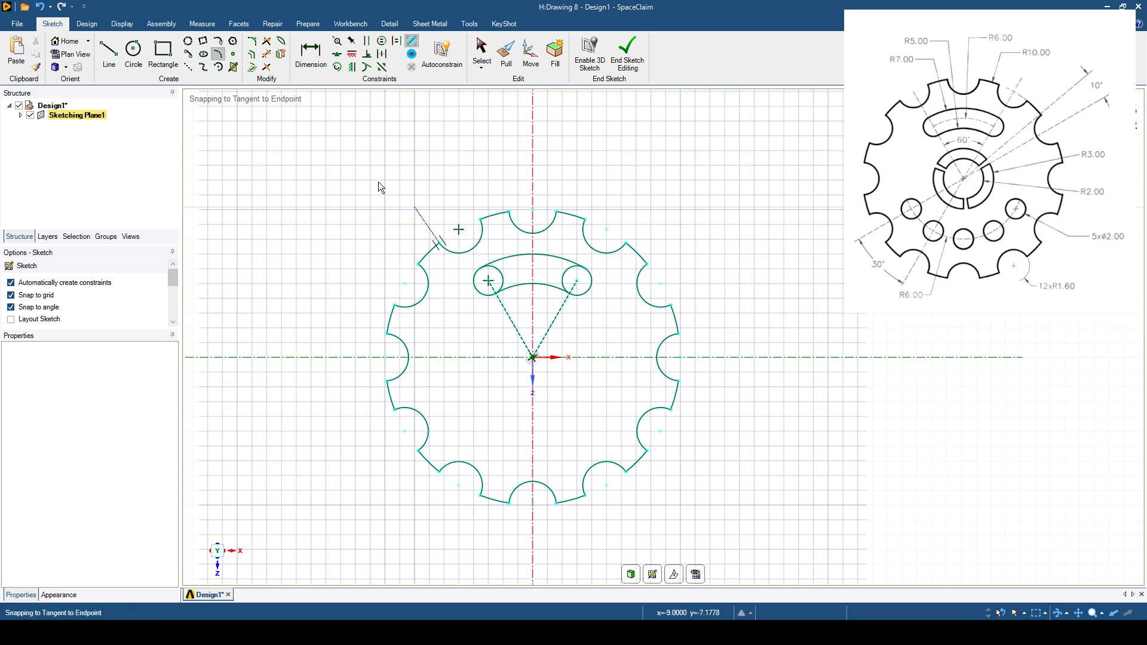
Trim the facing inner portions of both small circles to leave a closed curved slot with rounded ends.
click(267, 53)
click(501, 280)
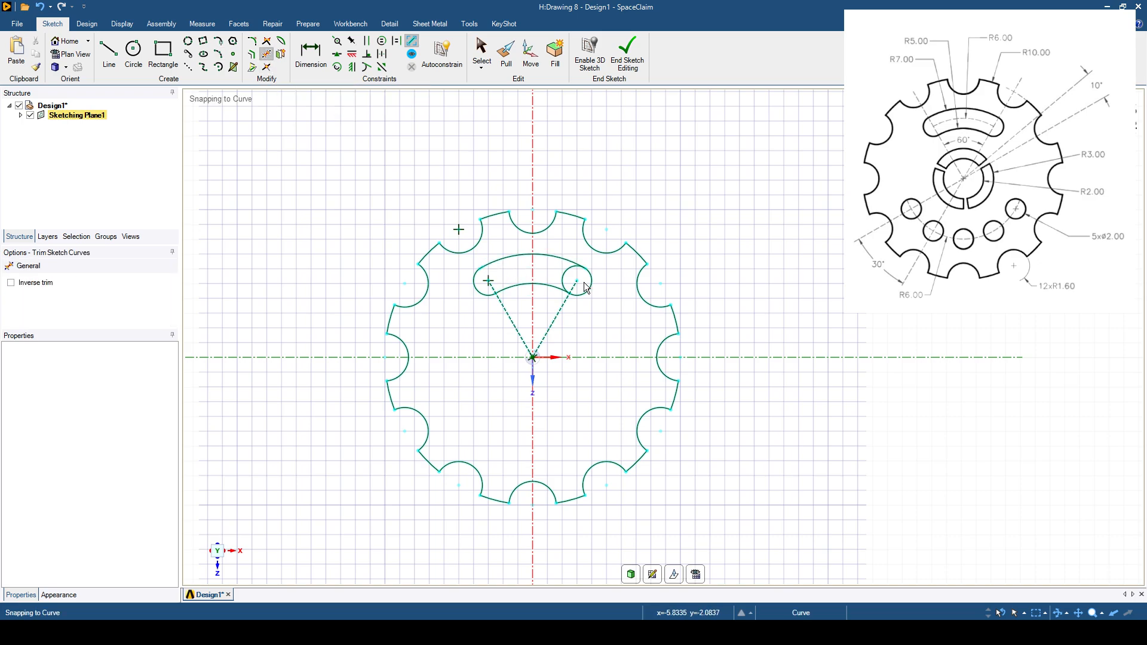
click(563, 280)
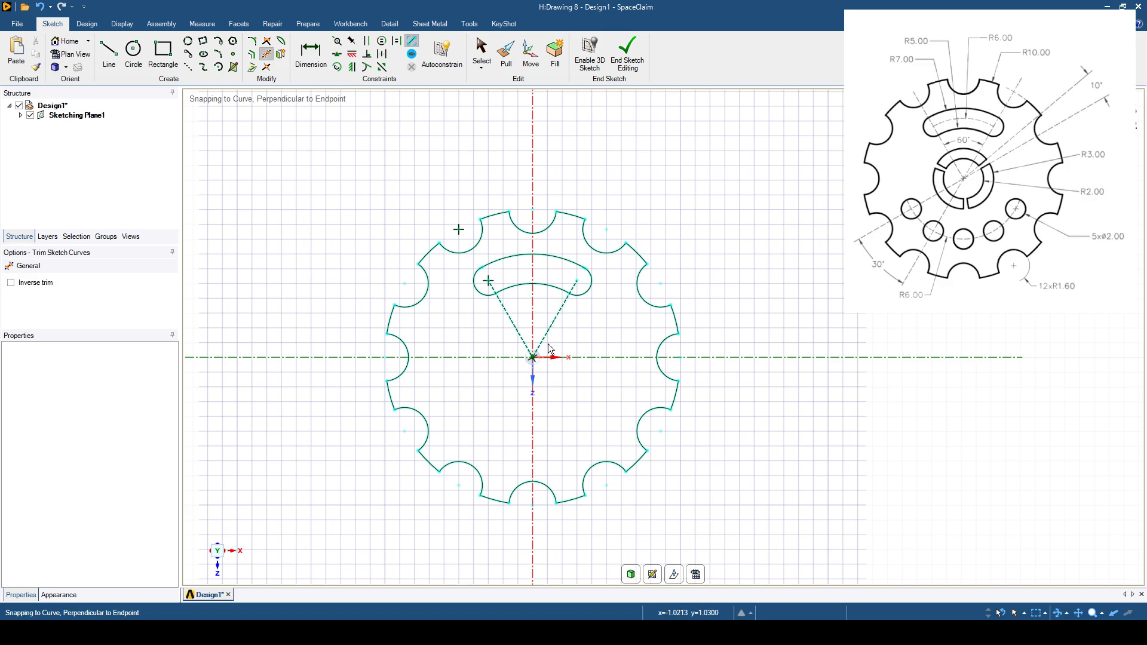
click(187, 66)
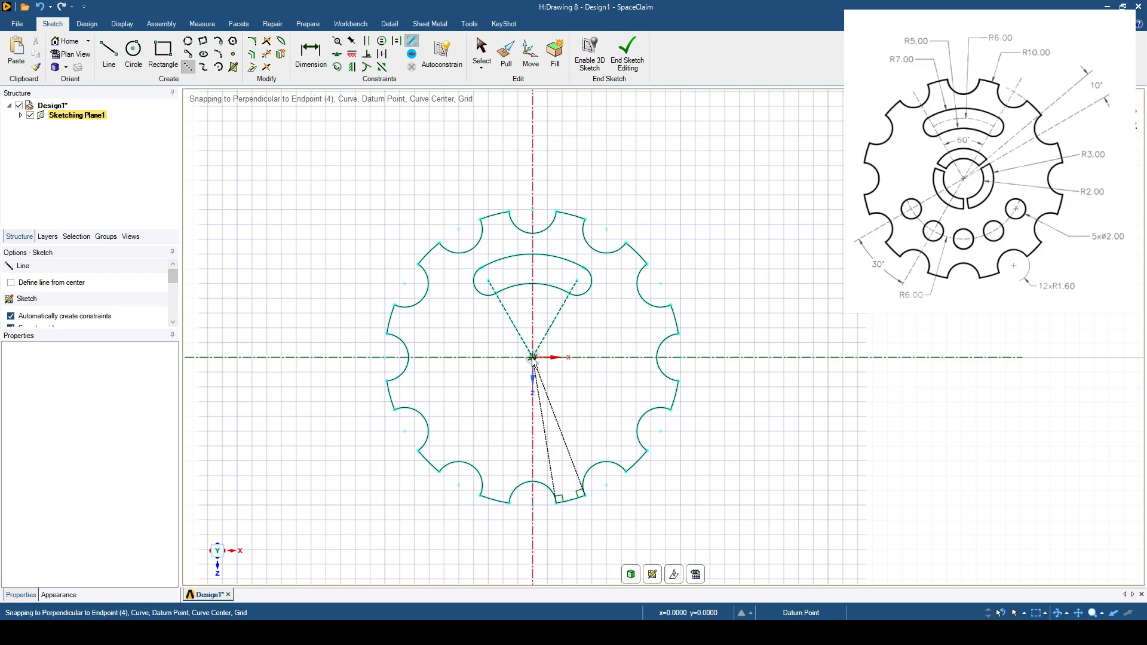
click(533, 357)
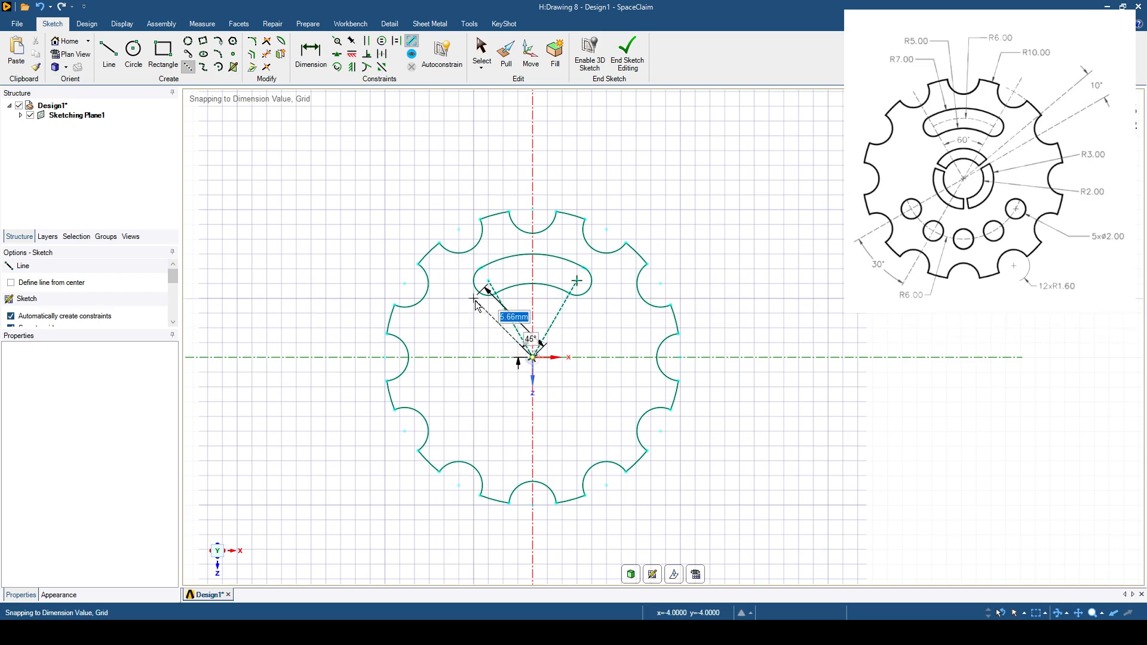
click(87, 23)
click(199, 51)
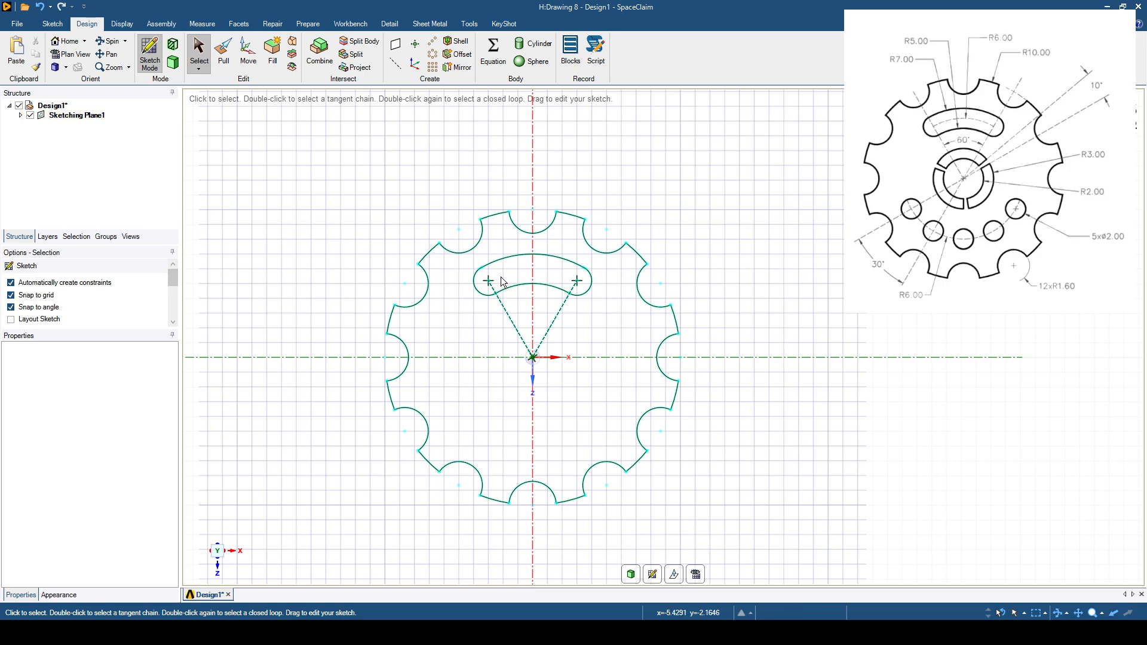
click(54, 23)
Draw two concentric circles centred on the origin, 6 mm and 4 mm in diameter.
click(134, 53)
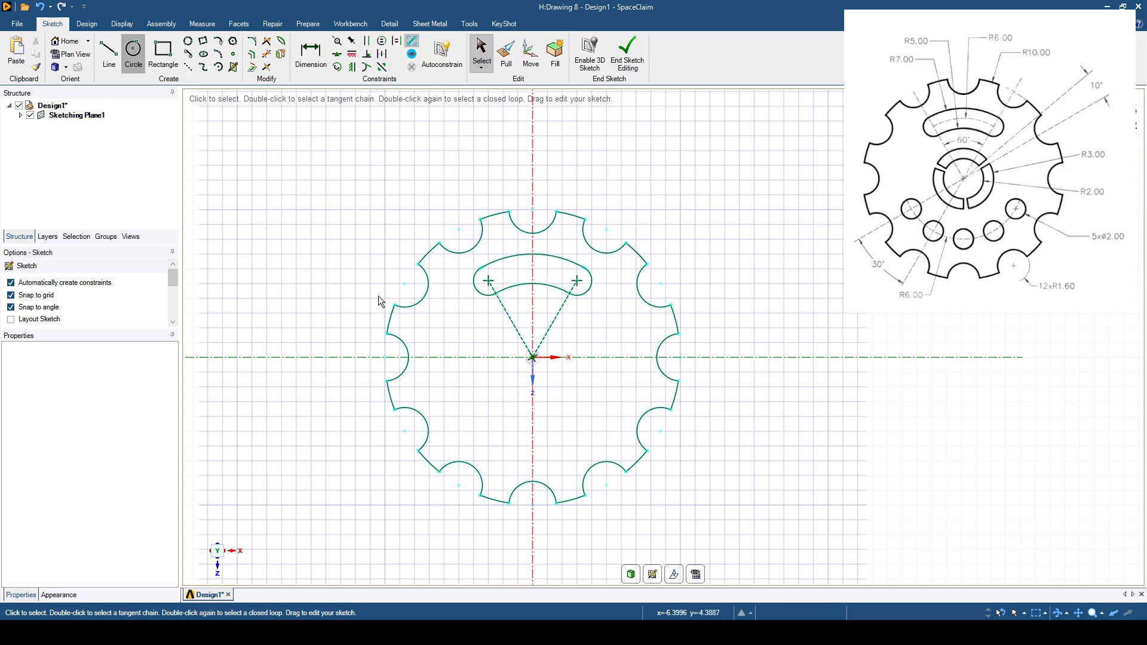
click(532, 357)
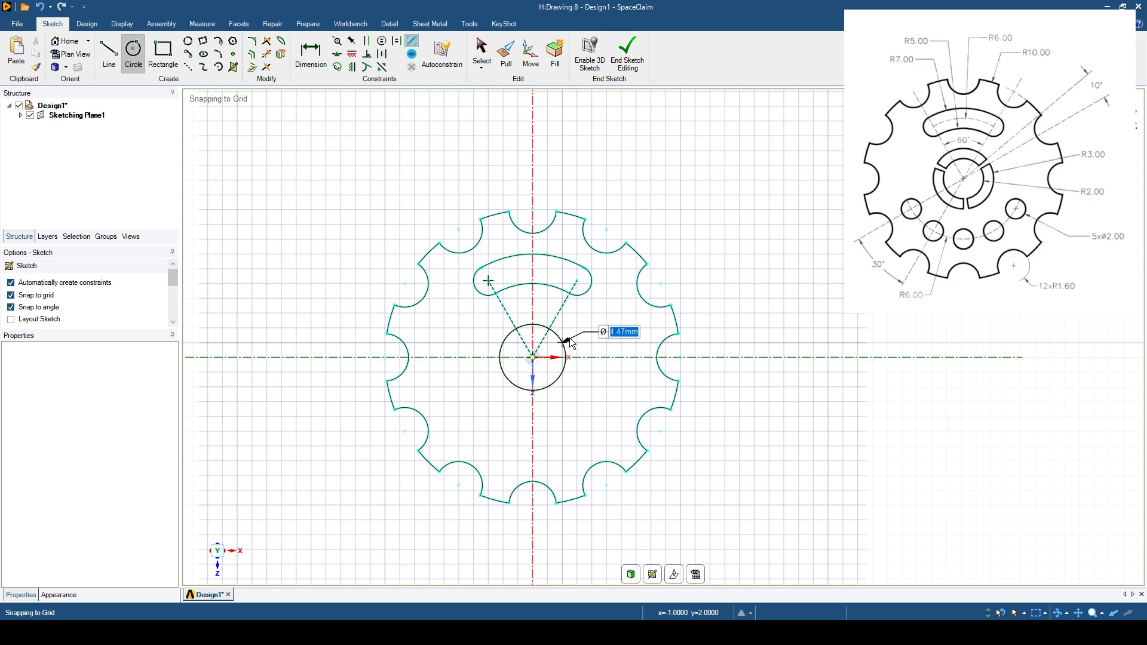
text(6)
key(Return)
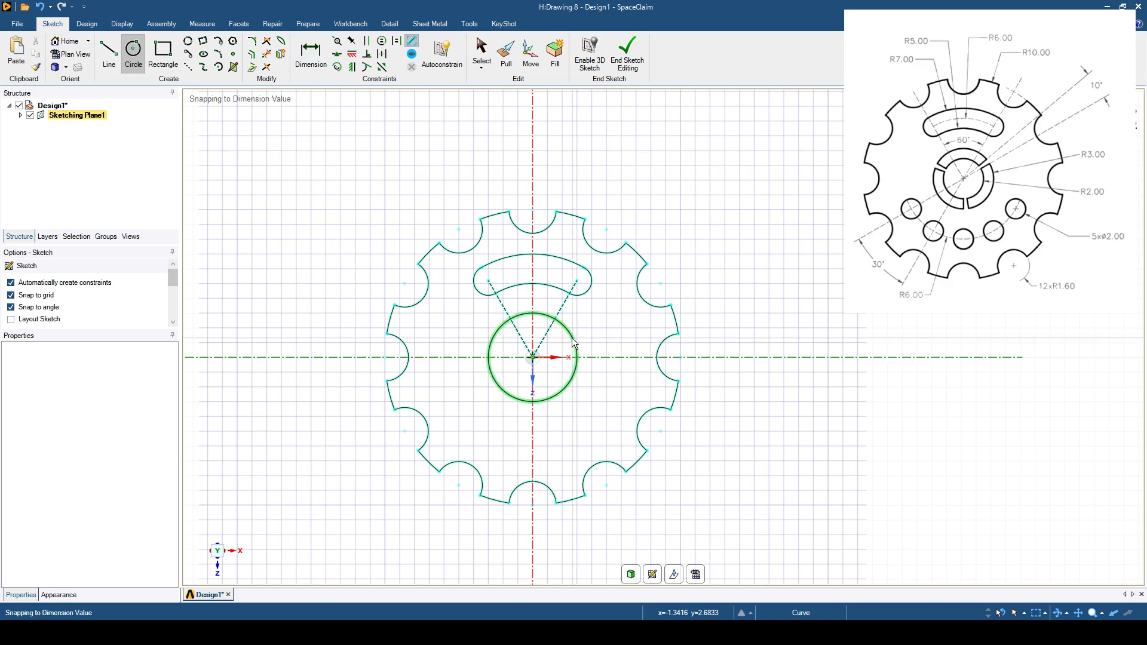
click(534, 358)
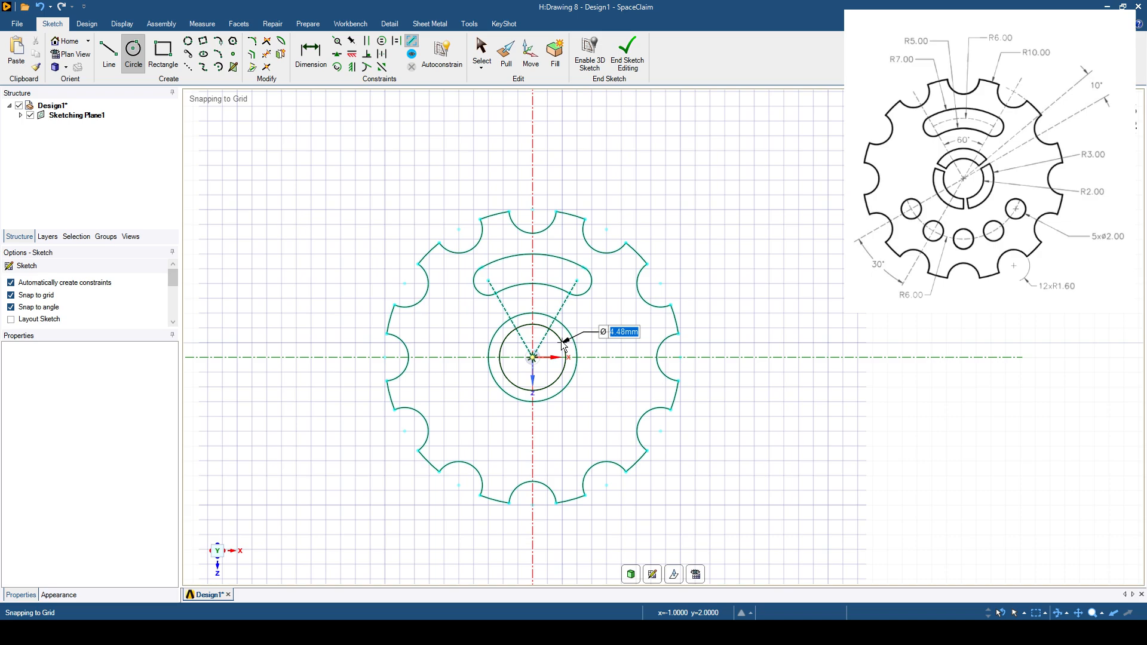
click(561, 349)
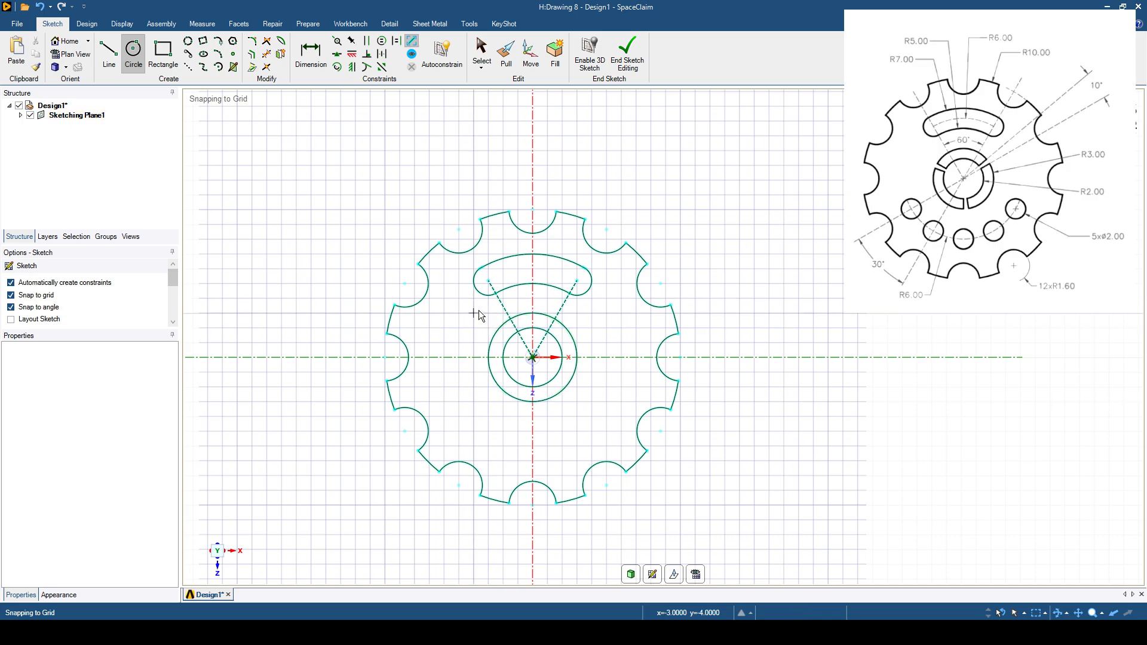
Draw a construction line about 4.6 mm long from the origin to the upper left, at 35° from the horizontal axis.
click(189, 66)
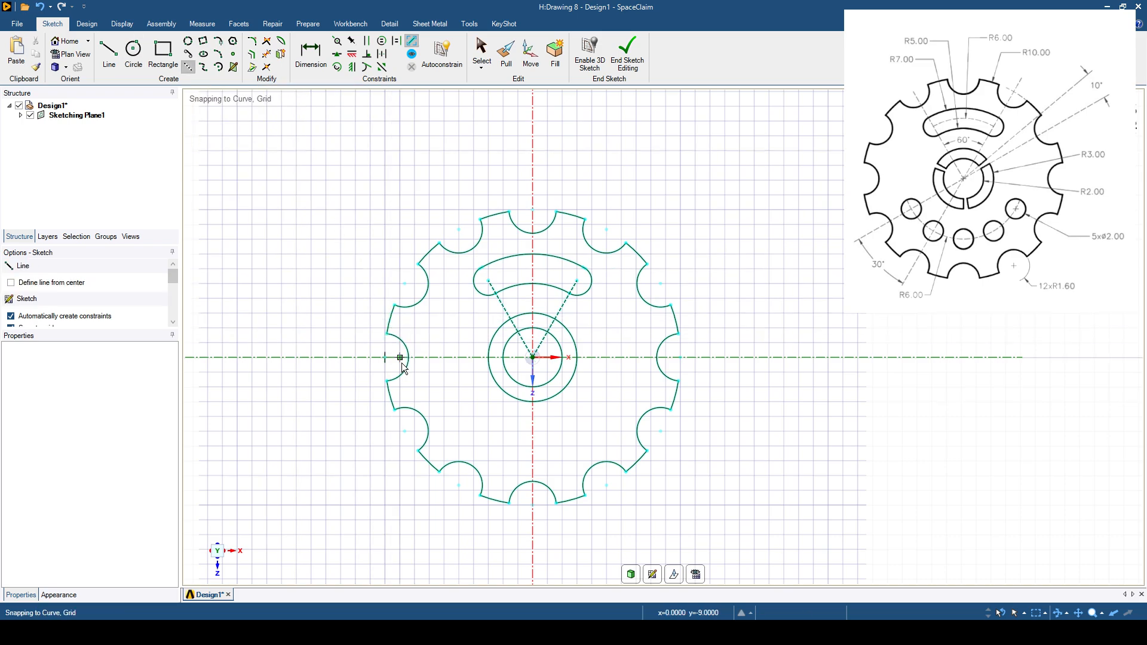
click(533, 357)
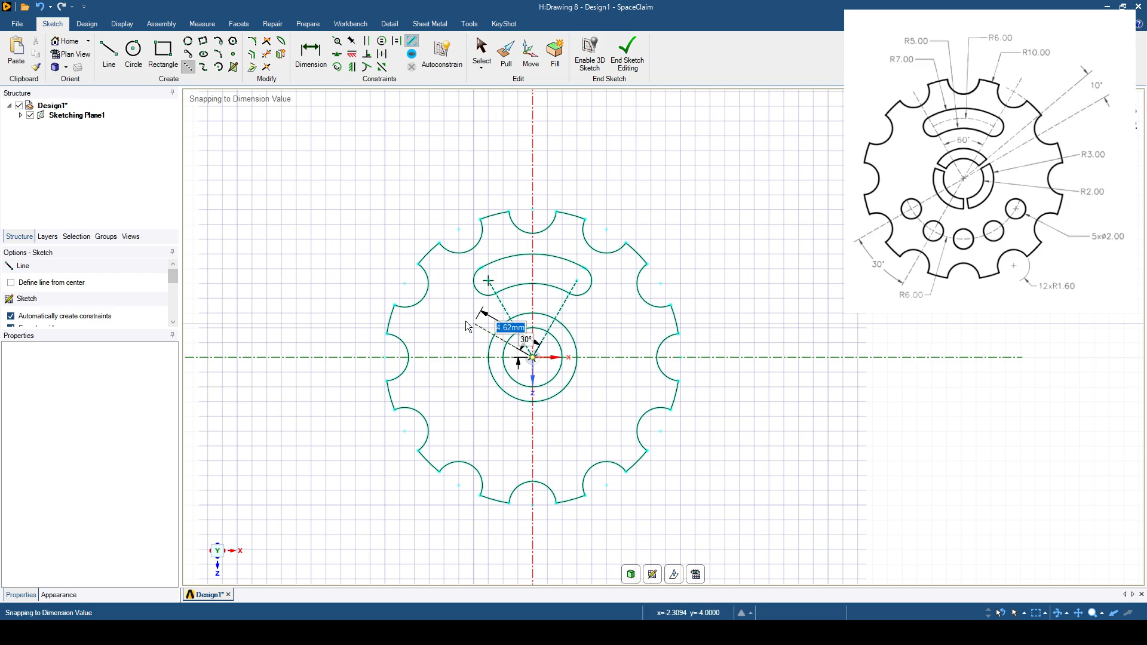
key(Tab)
text(35)
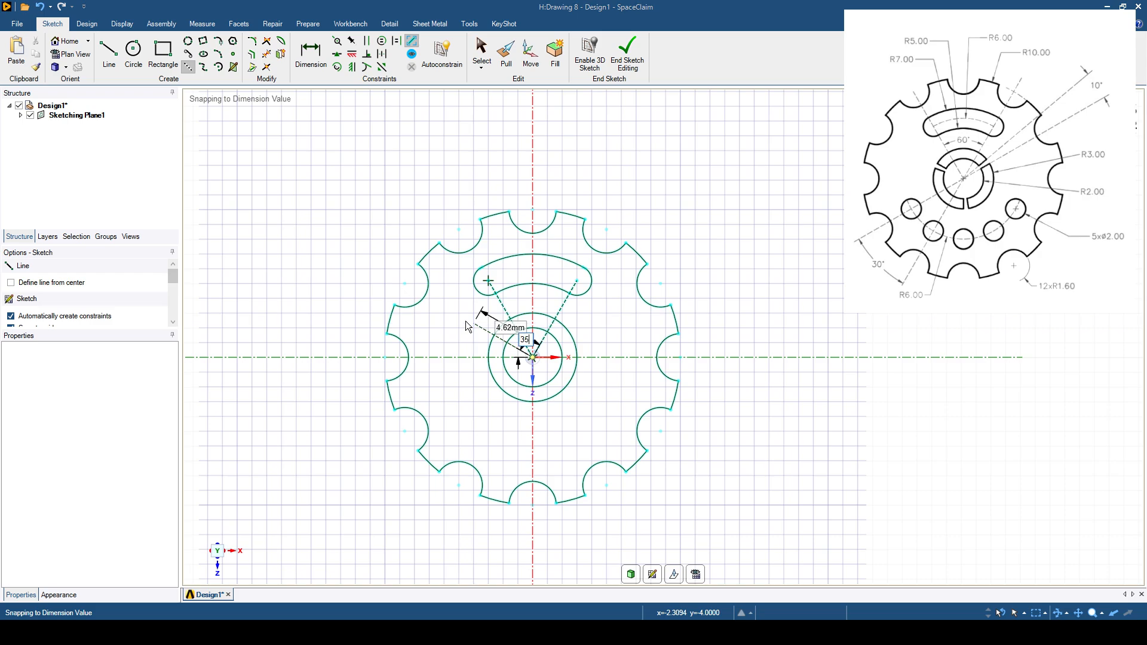
click(477, 319)
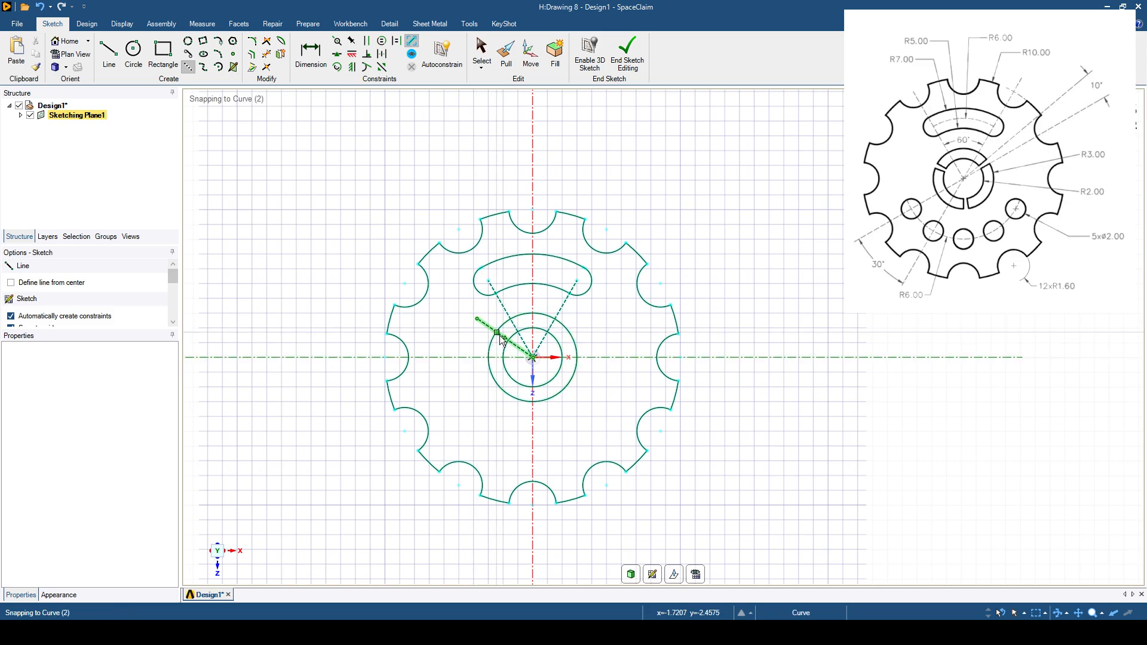
Draw another construction line about 4.7 mm long from the origin to the upper left, at 25° from the horizontal axis.
click(533, 358)
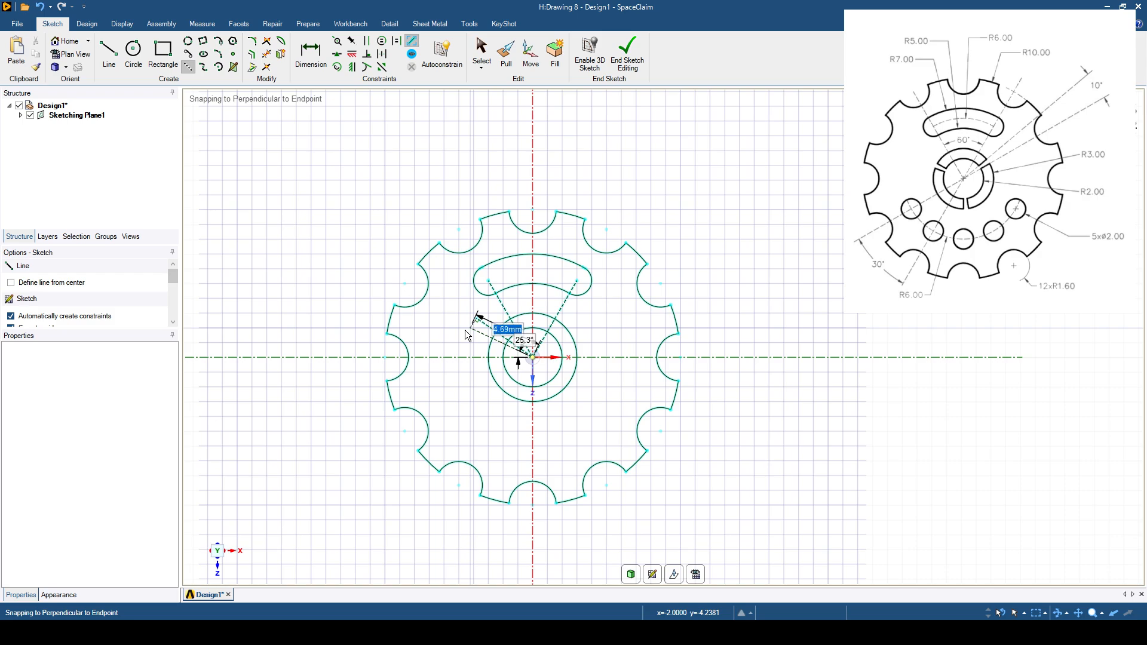
key(Tab)
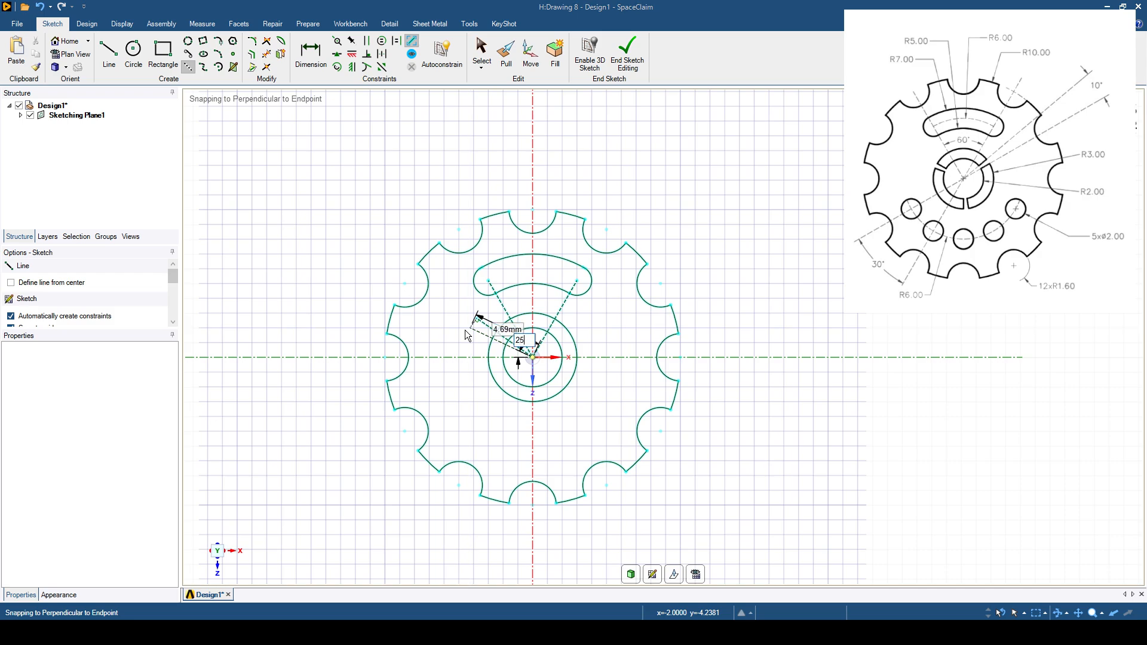
text(25)
key(Tab)
key(Return)
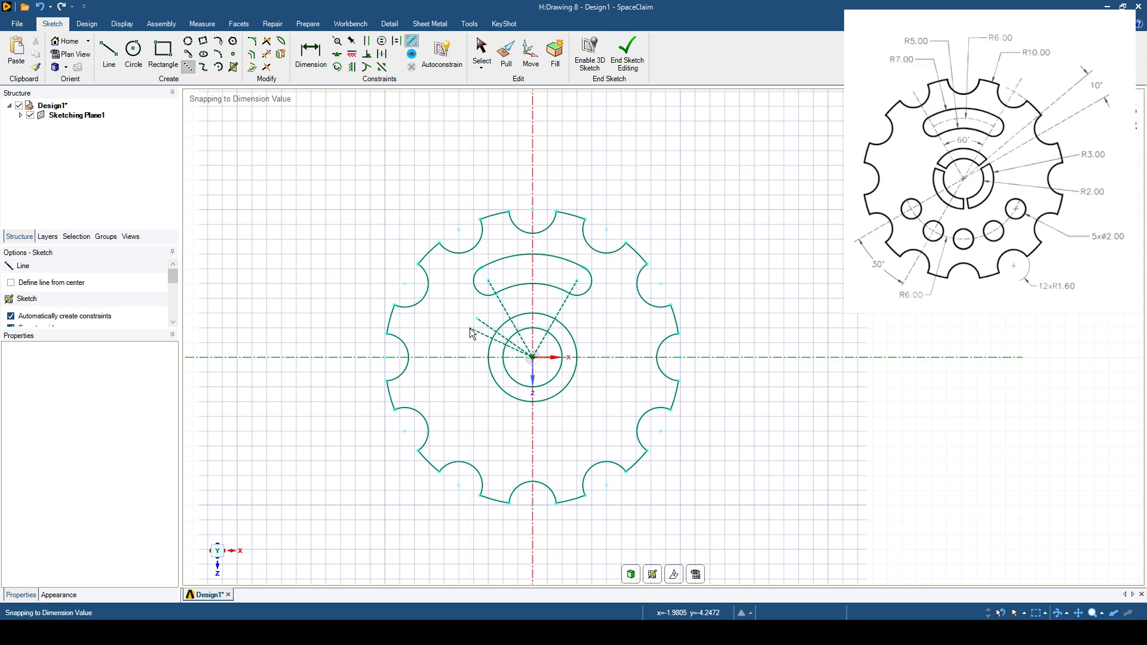
Draw a solid line between the 4 mm and 6 mm circles along each of the 35° and 25° construction lines.
scroll(505, 340, up, 5)
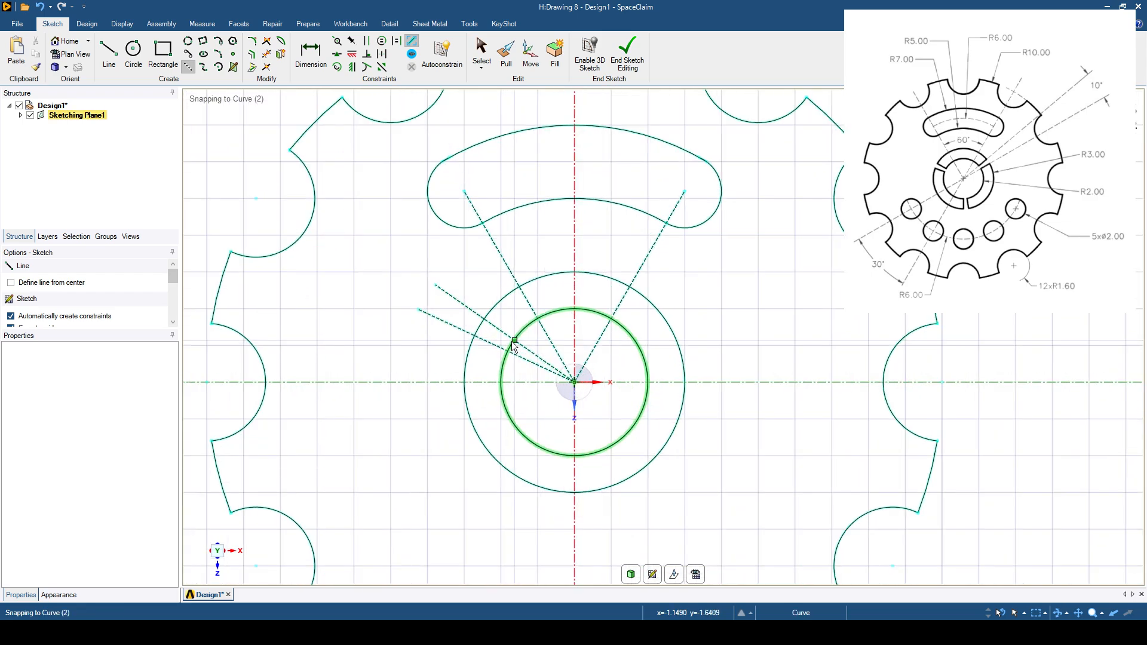
key(l)
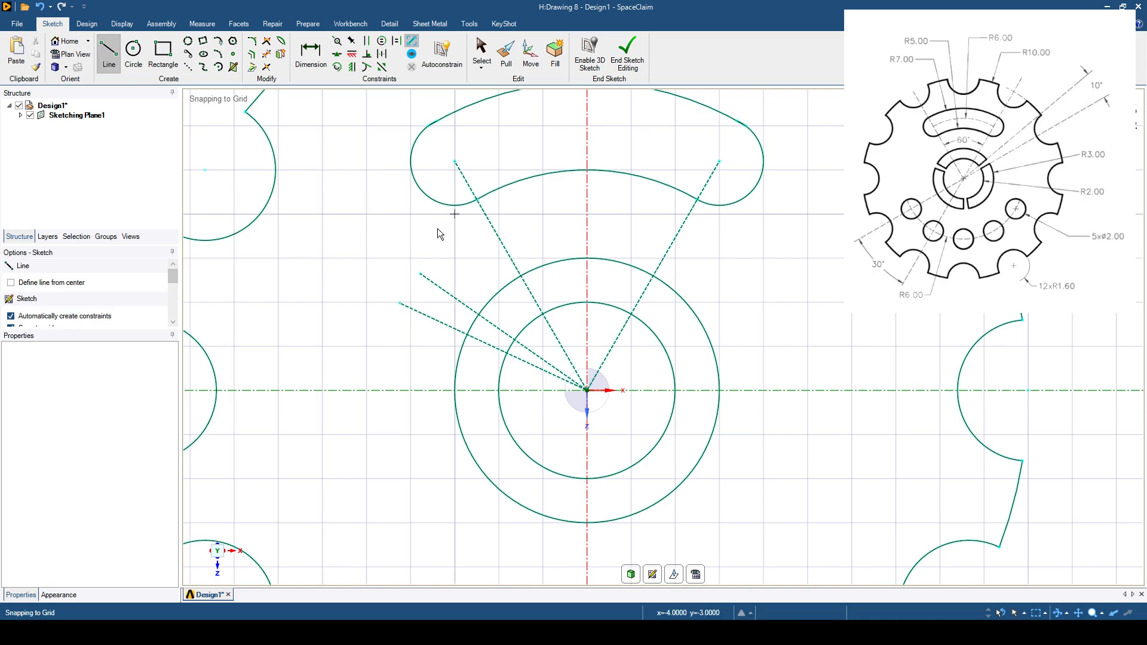
click(514, 341)
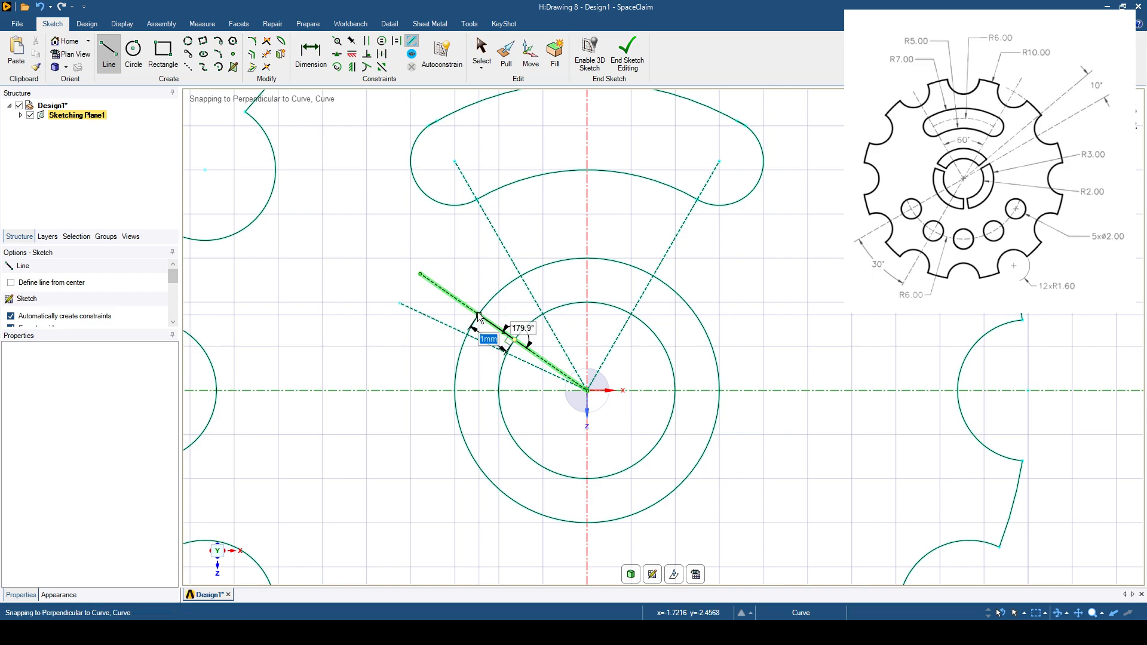
click(479, 315)
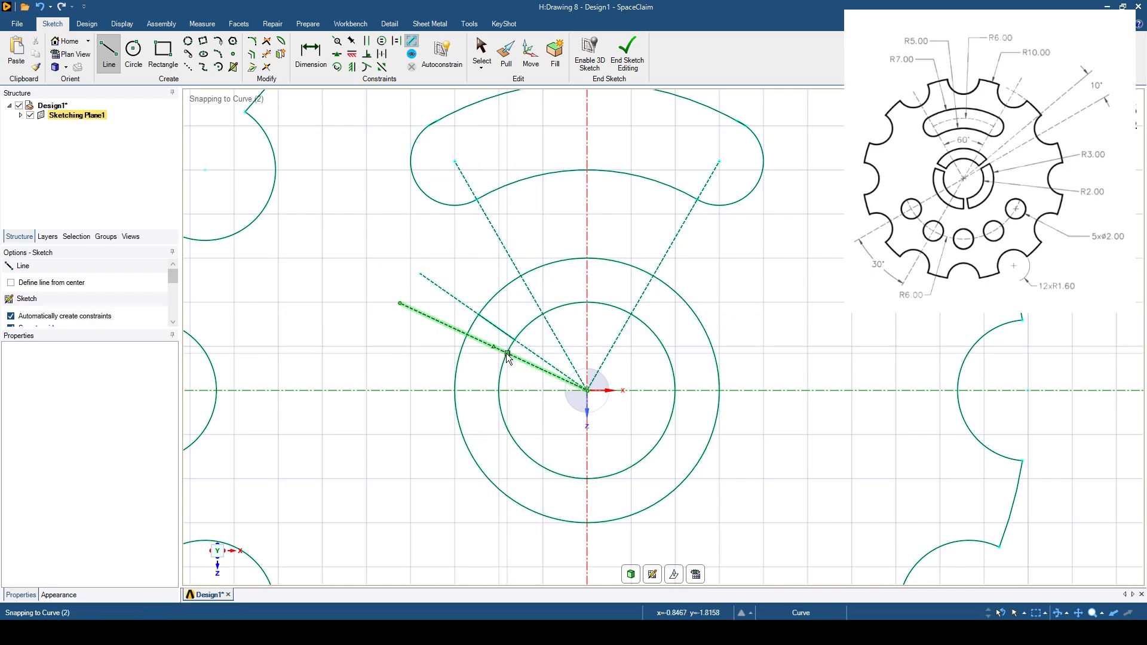
click(469, 335)
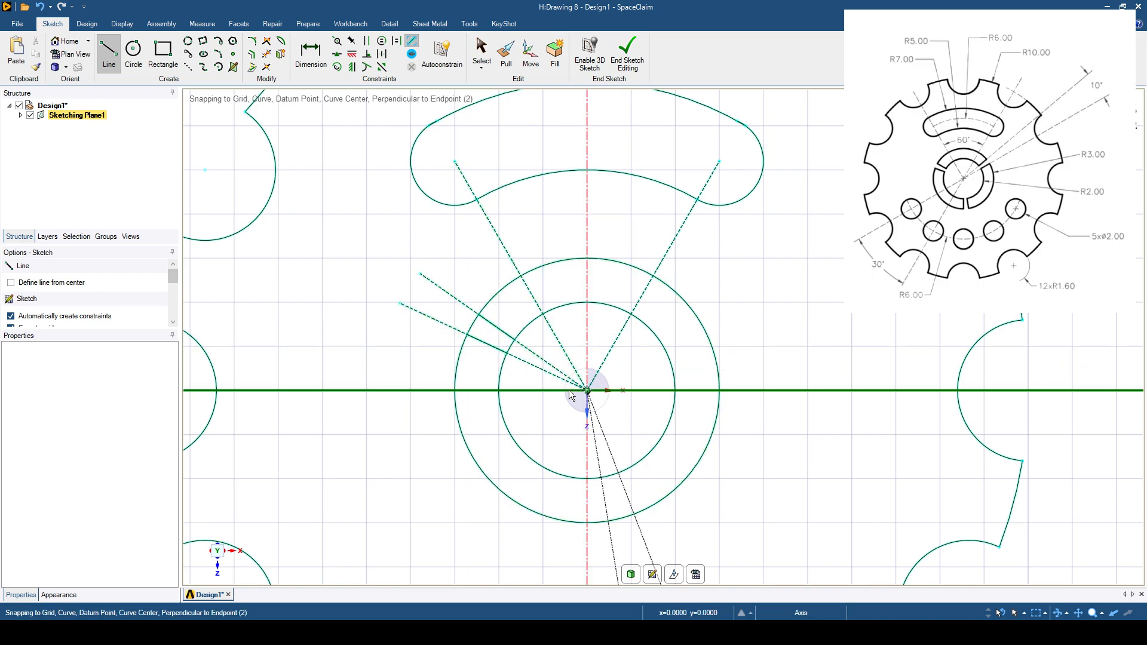
Trim both central circles between the two short gap lines and delete the 25° and 35° construction lines.
click(266, 54)
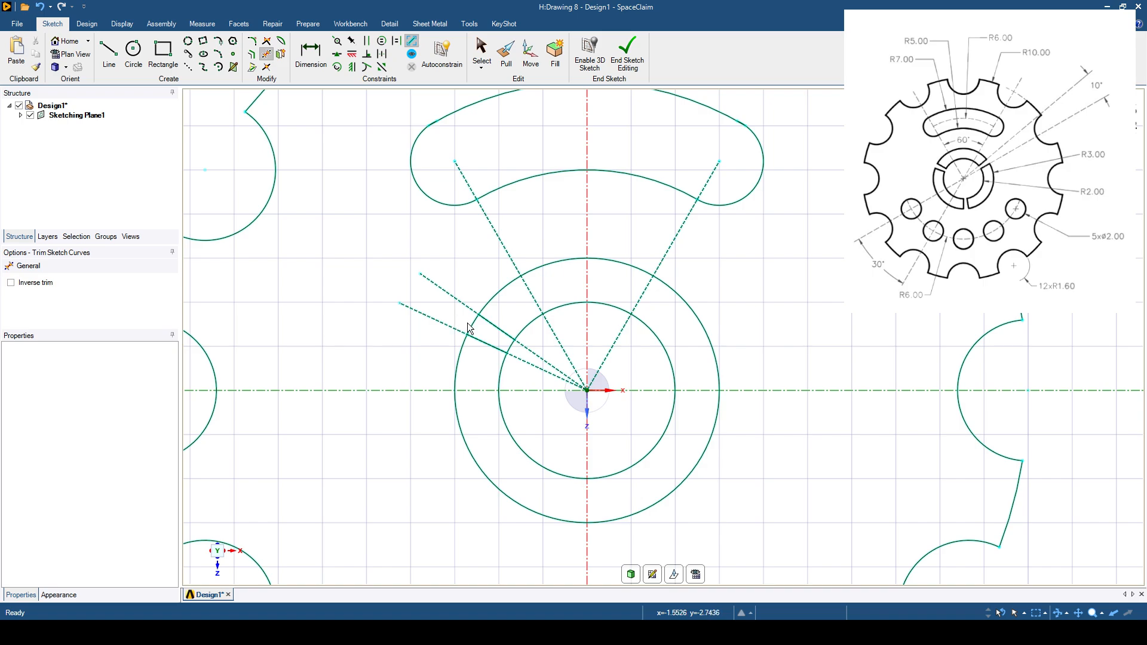
click(504, 347)
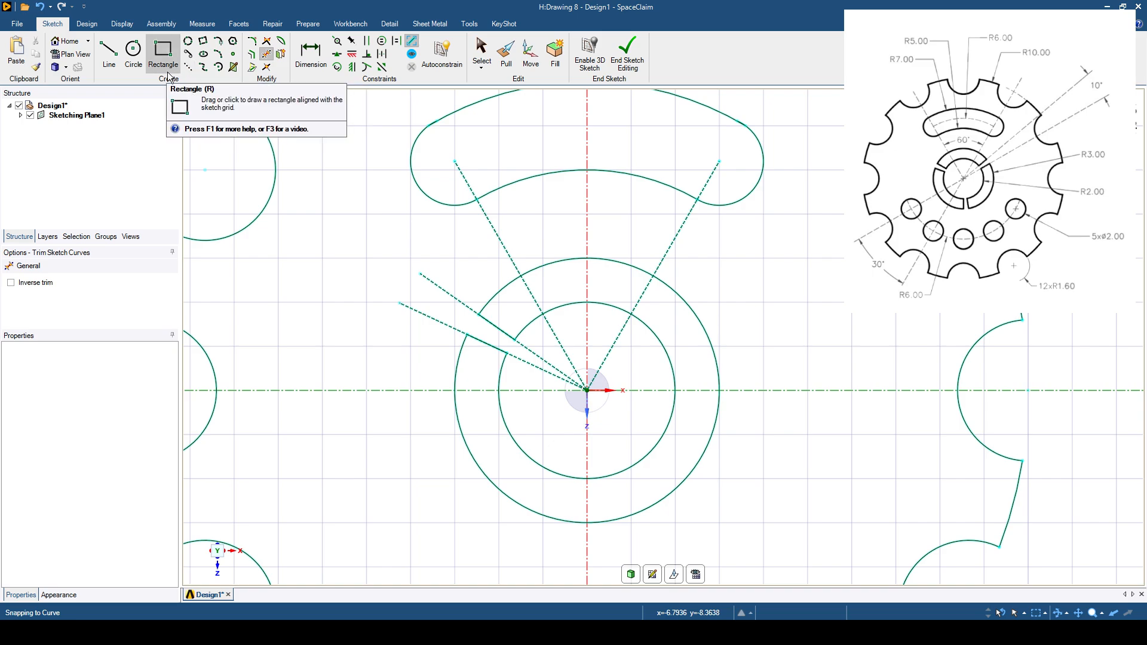
click(86, 24)
click(197, 52)
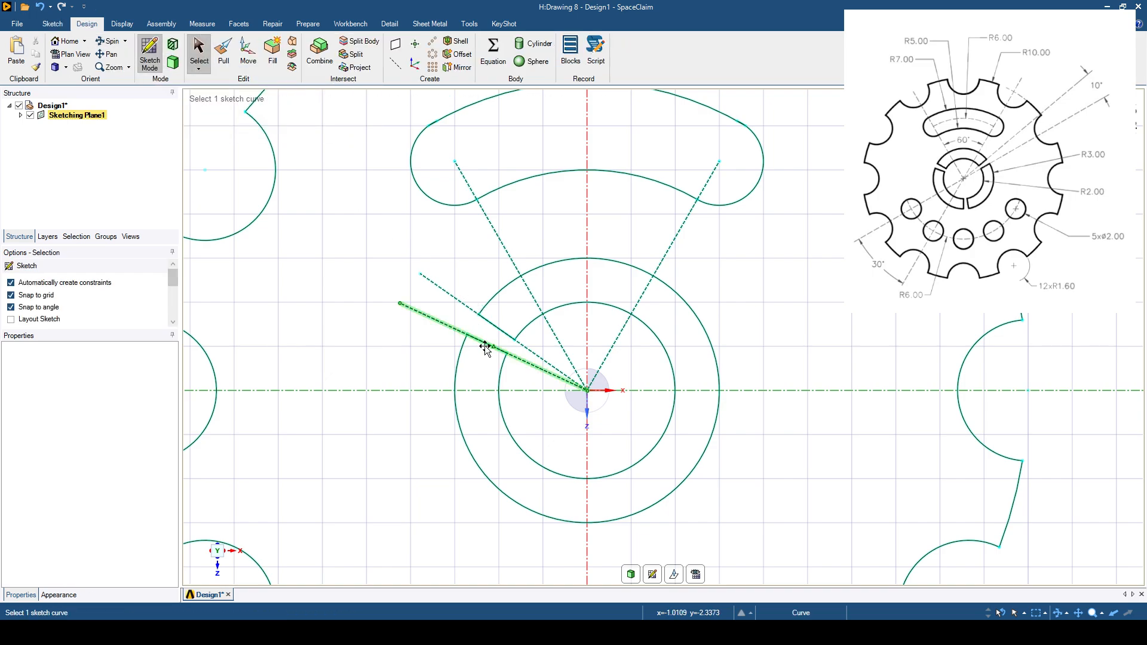
click(436, 323)
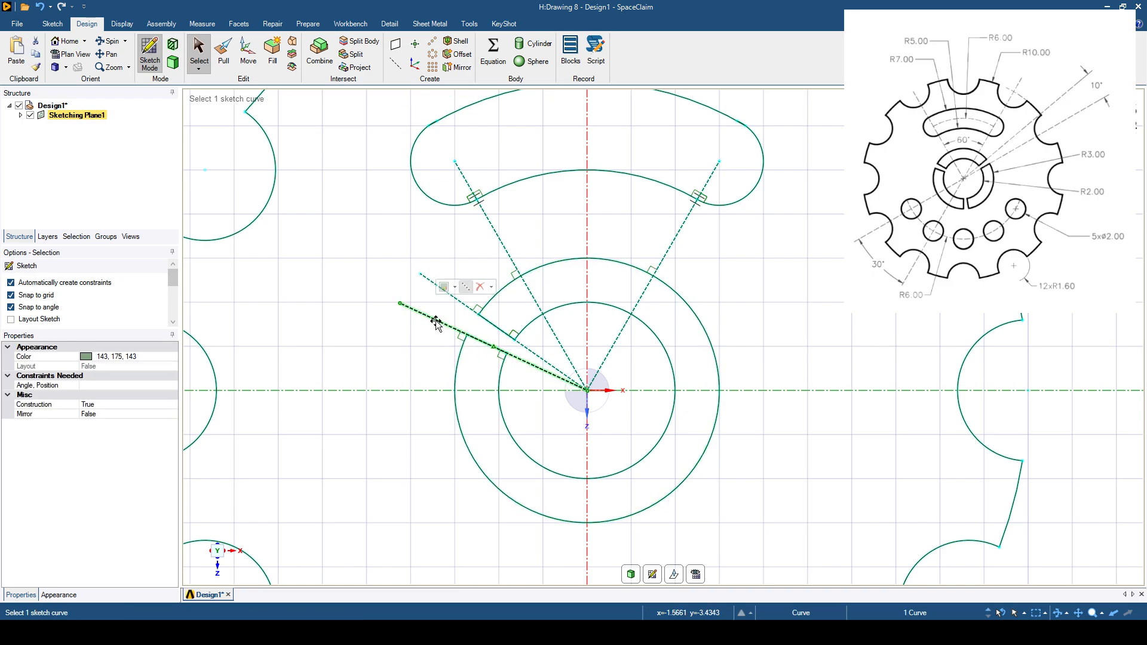
ctrl+click(430, 281)
key(Delete)
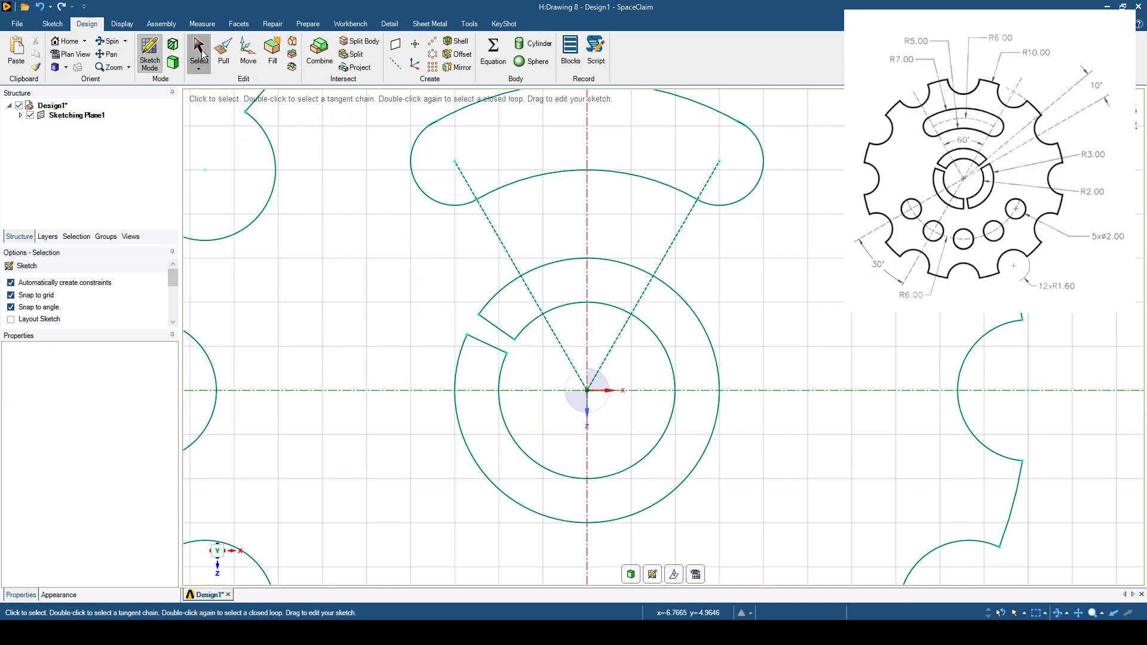
Create a copy of the lower line of the upper-left gap, rotated 110° about the origin, using Move.
click(481, 343)
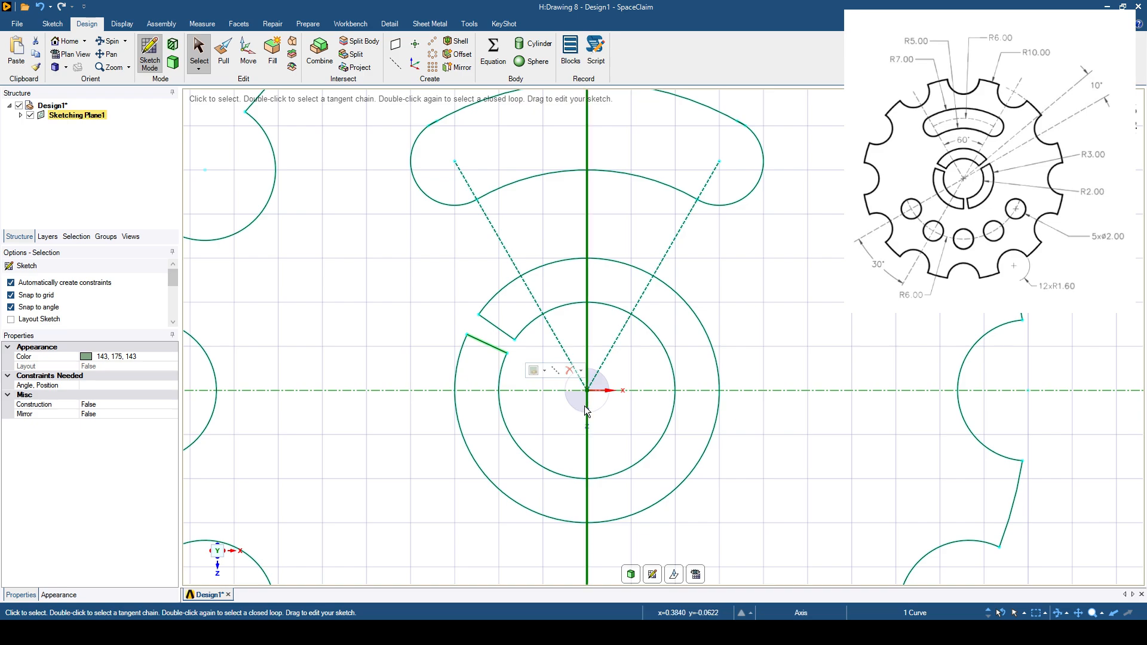
click(249, 60)
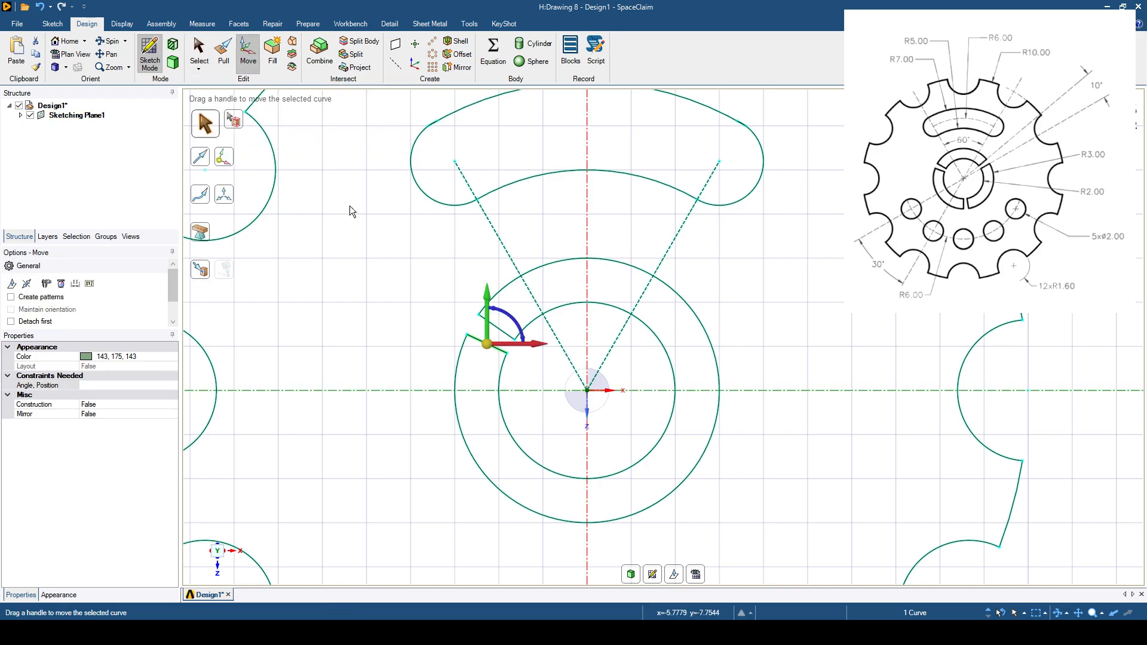
click(224, 157)
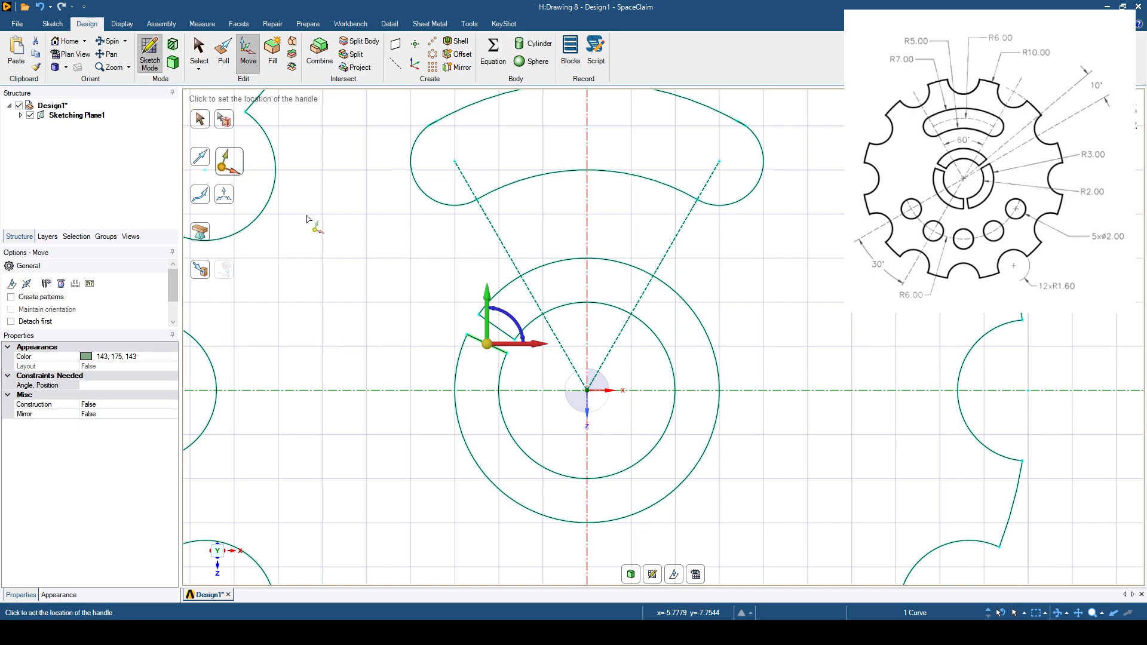
click(587, 391)
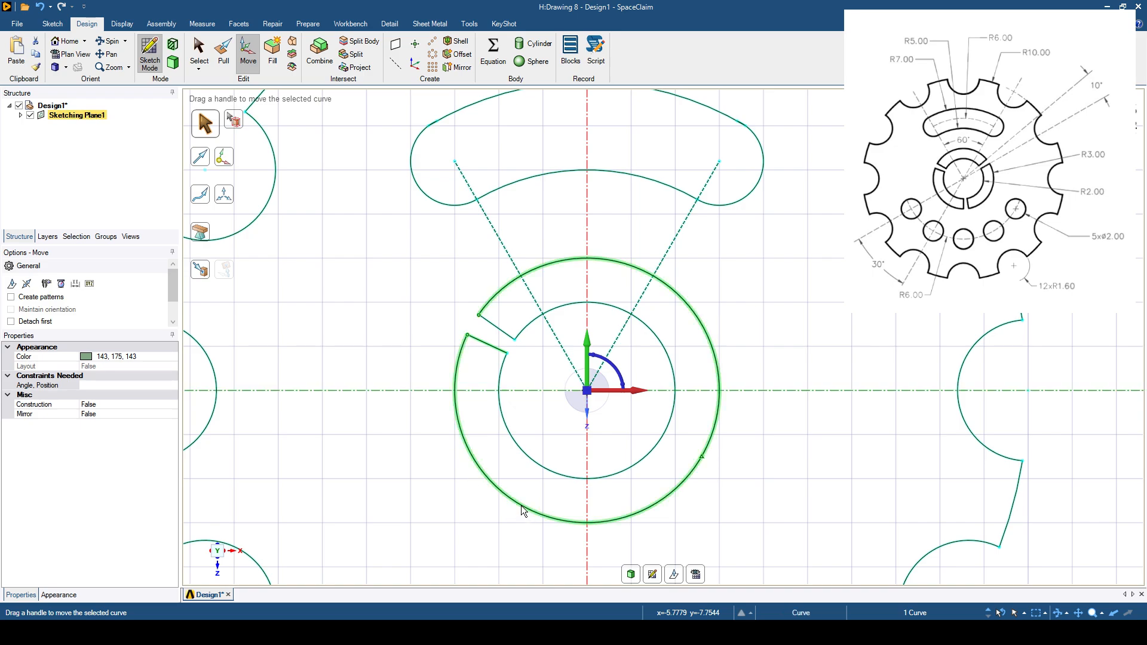
click(606, 363)
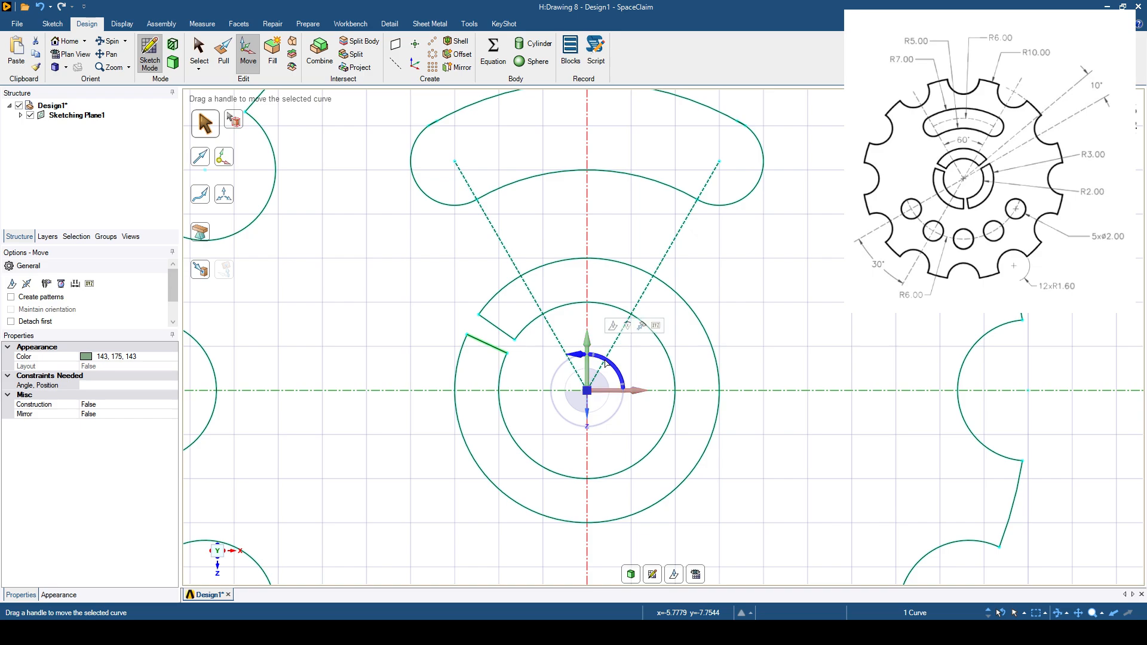
text(110)
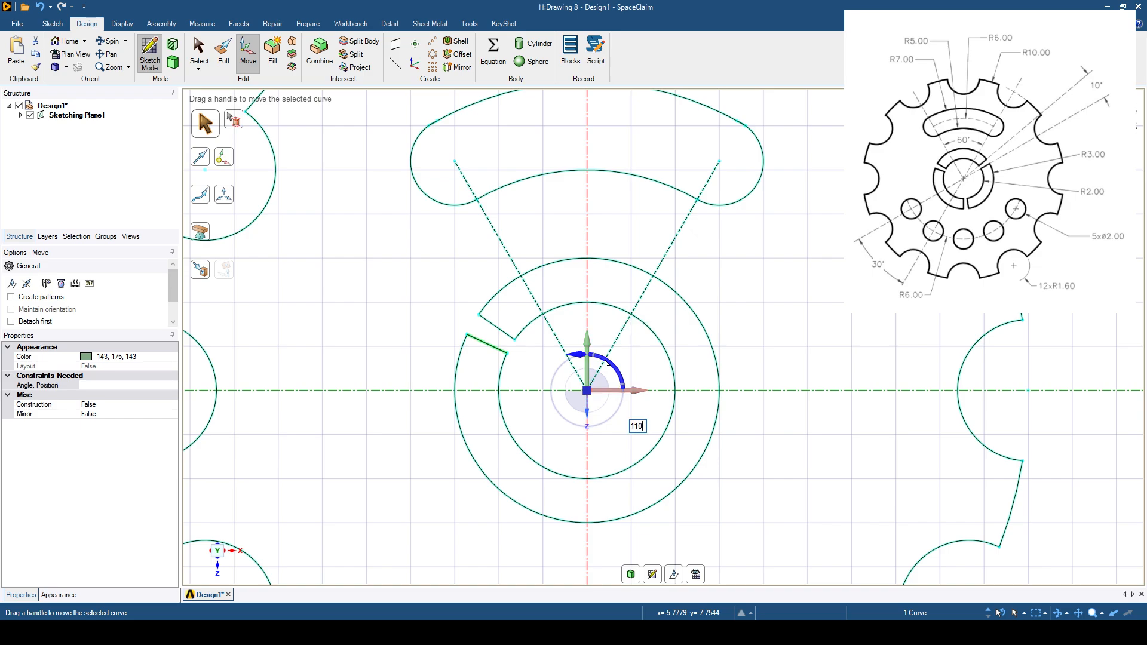
key(Return)
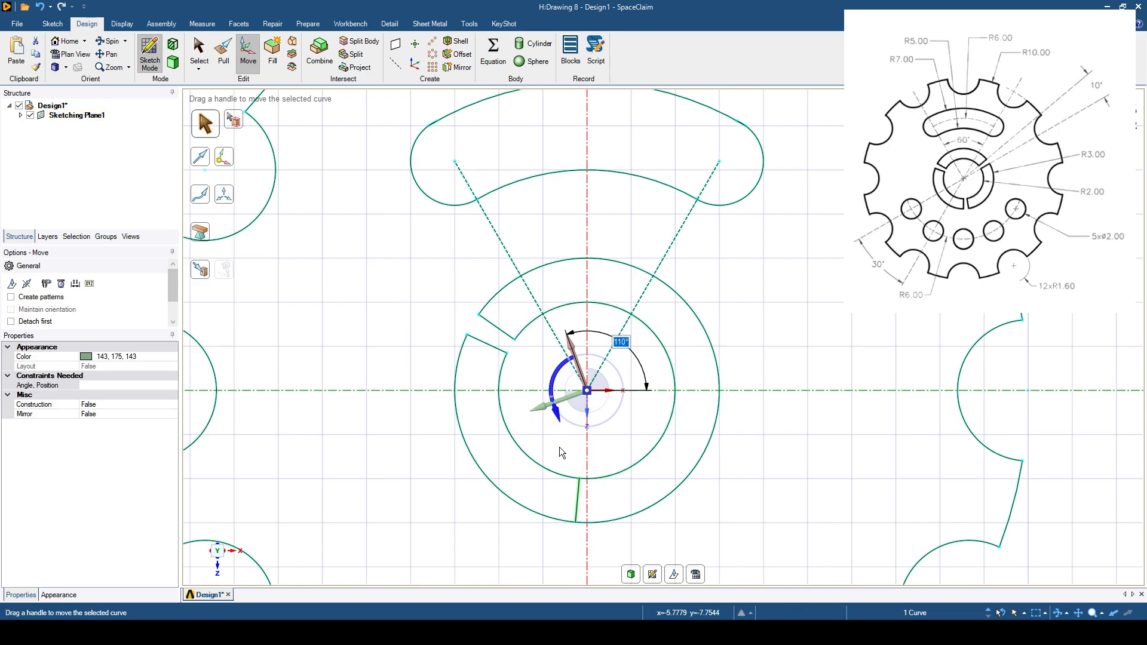
Copy the new line at the ring's bottom and rotate the copy 10° about the origin to form the second gap side.
key(ctrl+c)
key(ctrl+v)
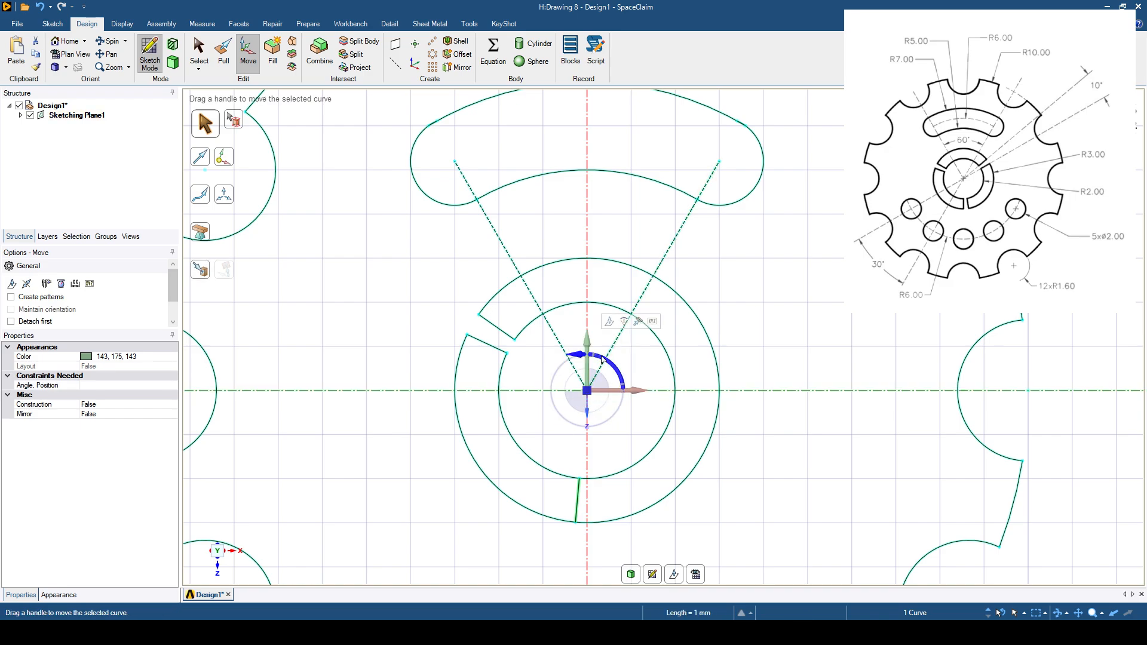
text(10)
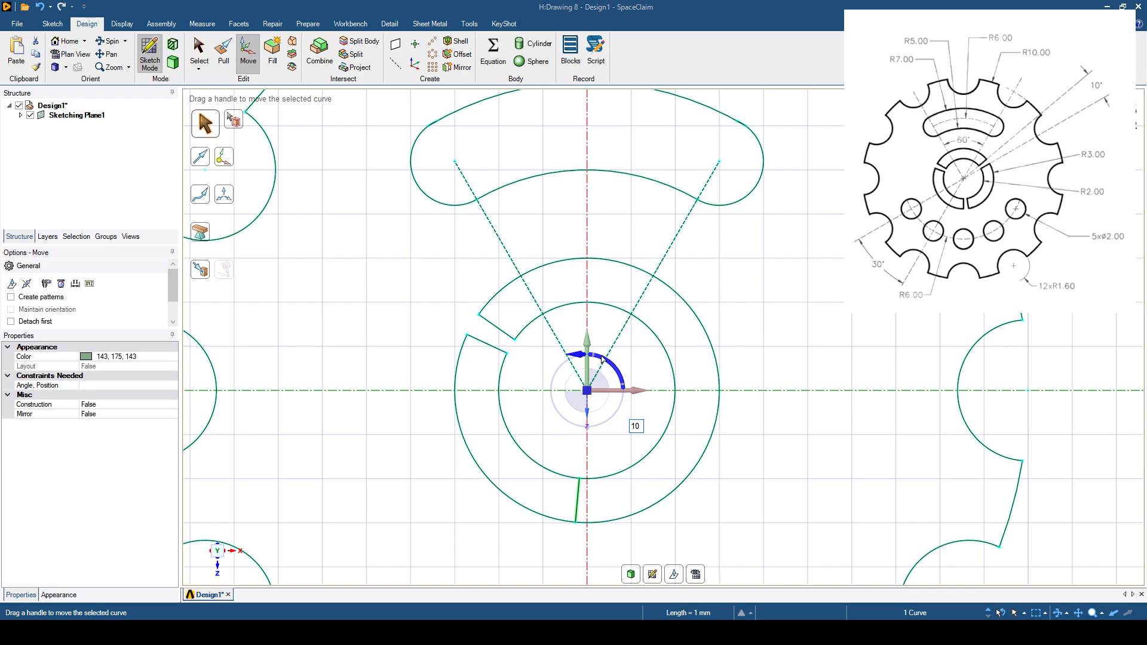
key(Return)
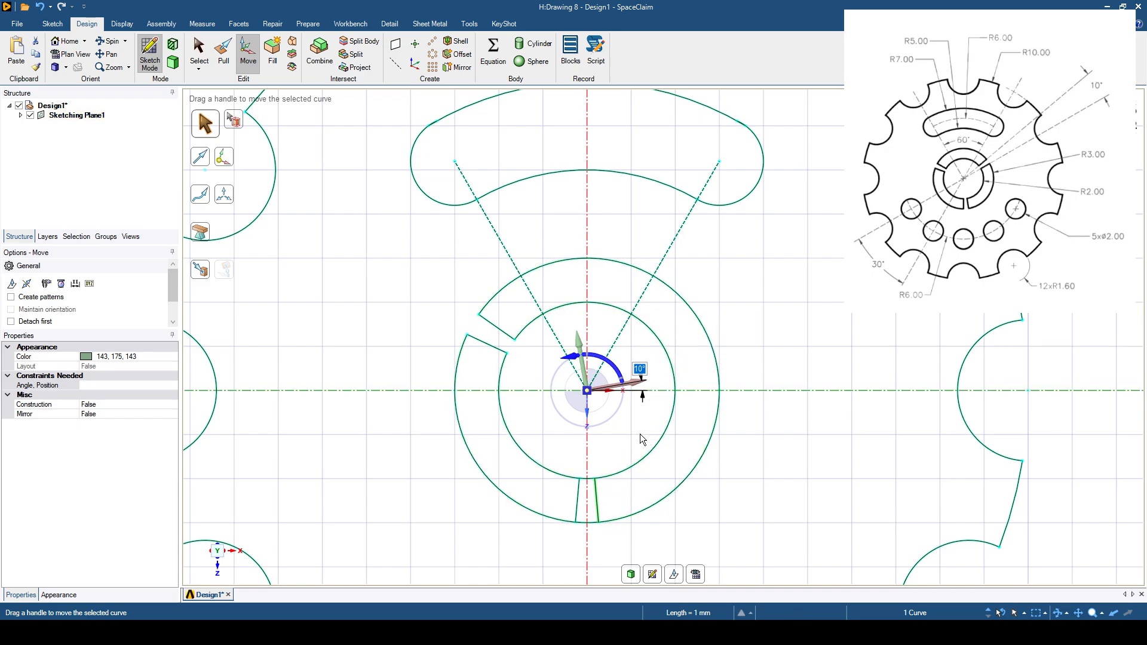
Copy the right line of the bottom gap, rotated 110° about the origin, to start the upper-right gap.
key(ctrl+c)
key(ctrl+v)
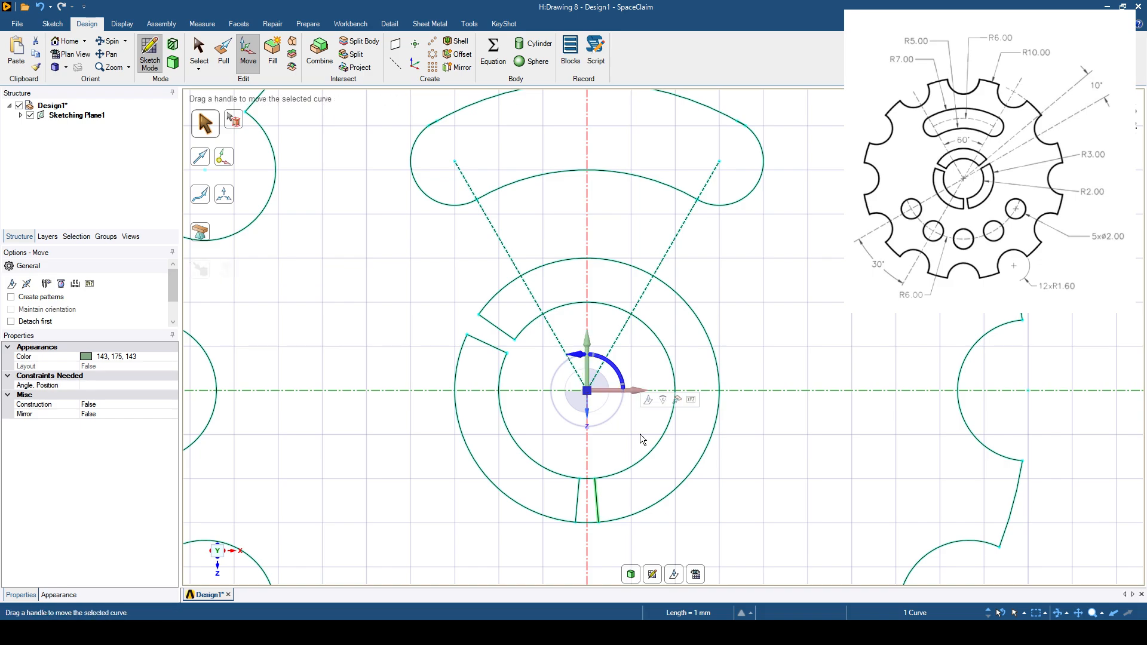
click(612, 367)
text(110)
key(Return)
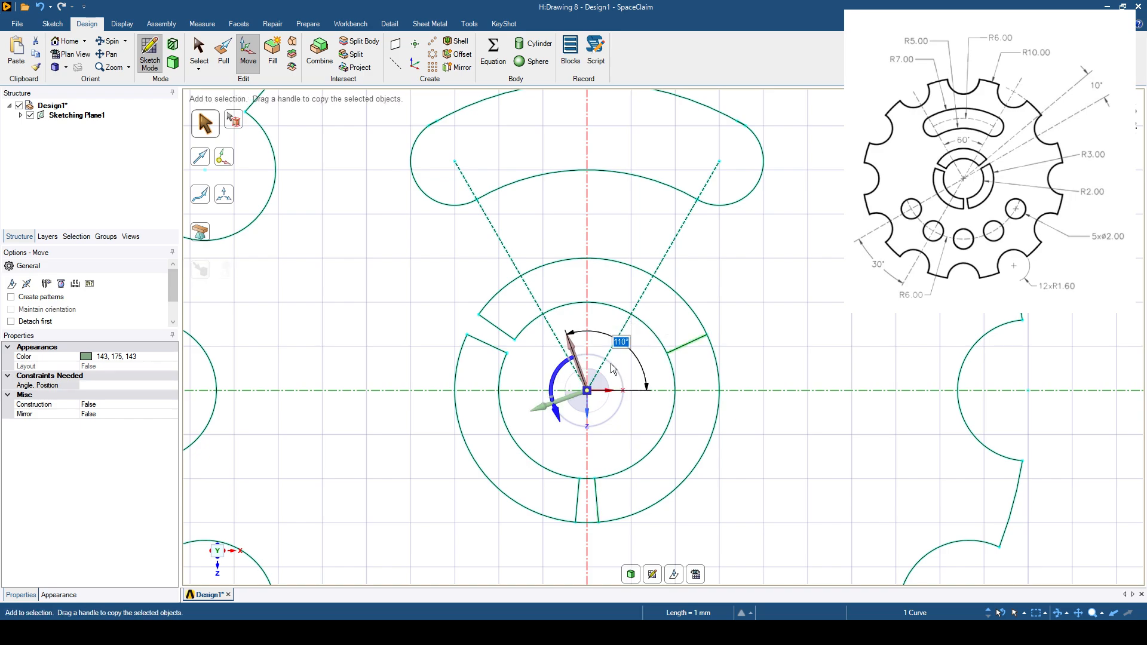
key(Escape)
Create a copy of the upper-right gap line rotated 10° about the origin to complete the third pair.
click(603, 360)
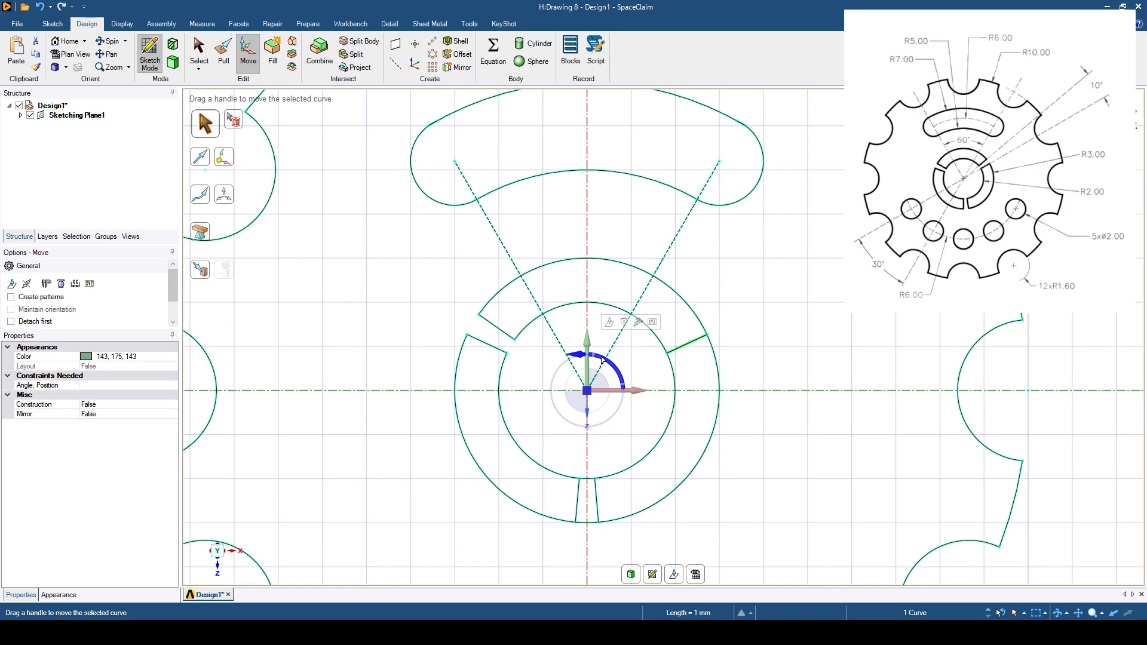
text(10)
key(Return)
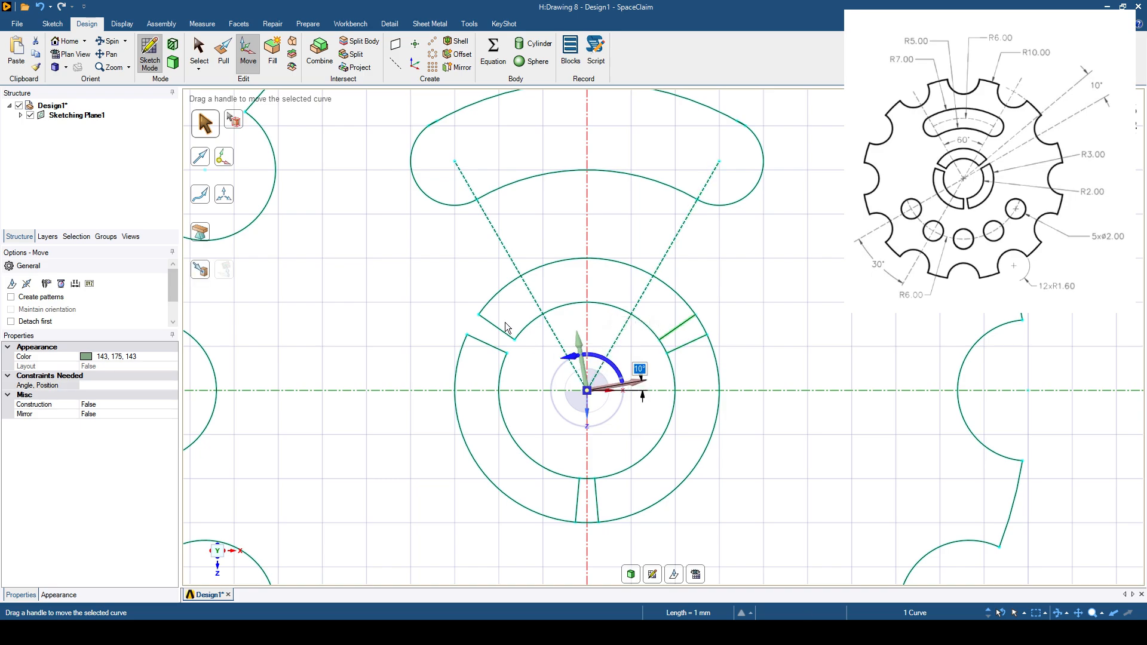
Trim the outer ring circle between the line pairs of the bottom and upper-right gaps.
click(53, 23)
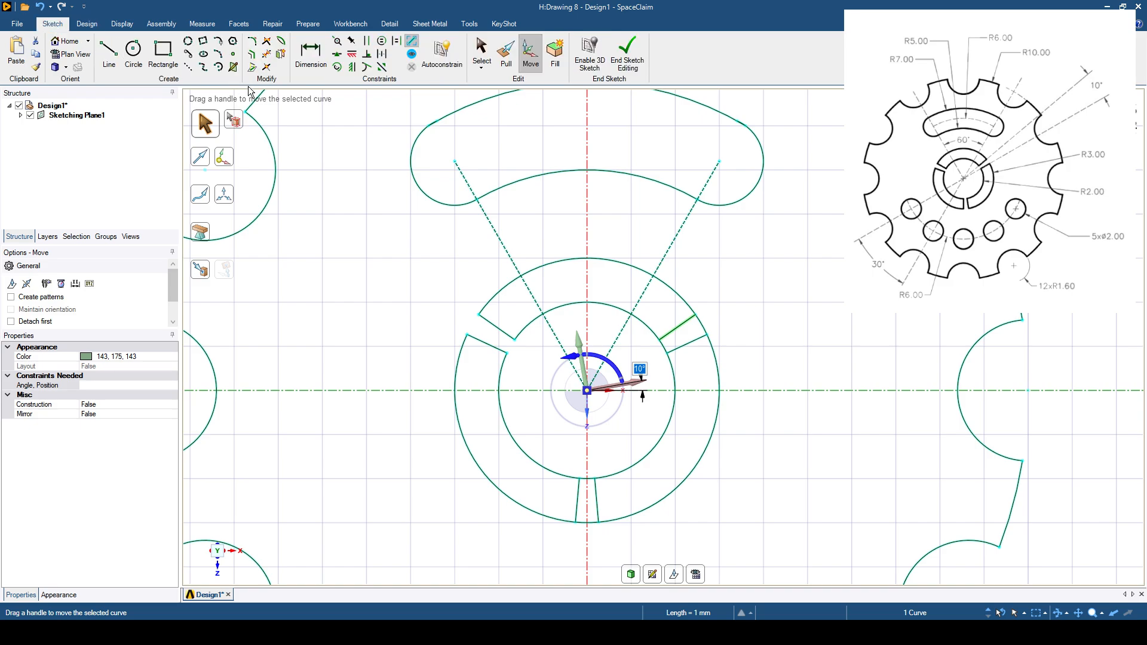
click(266, 55)
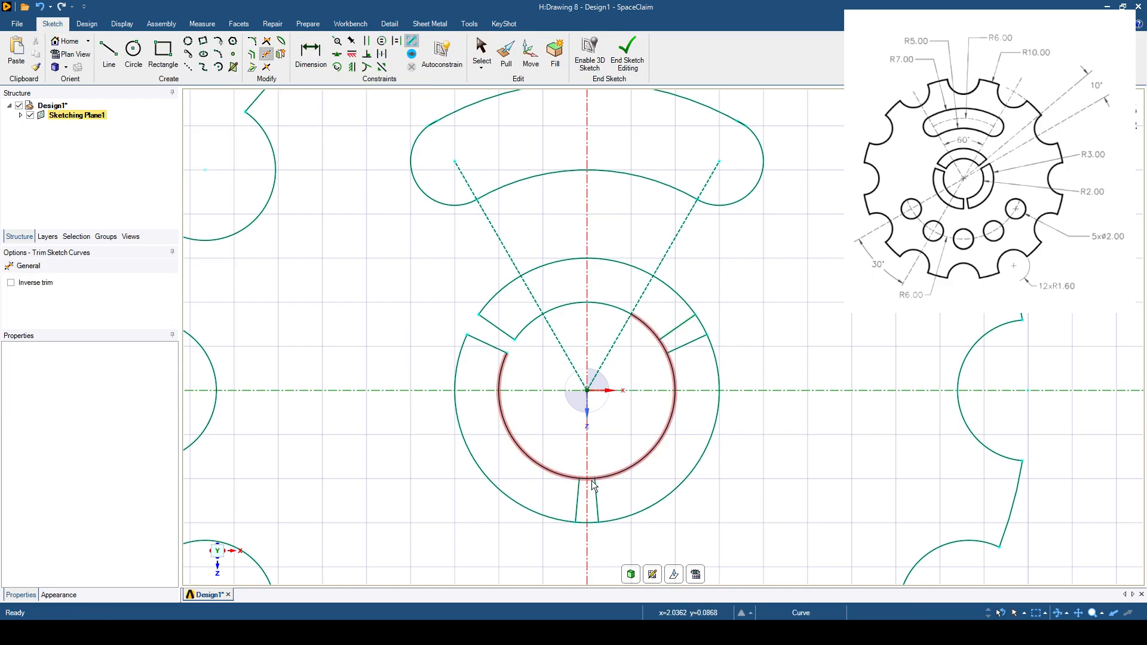
click(589, 523)
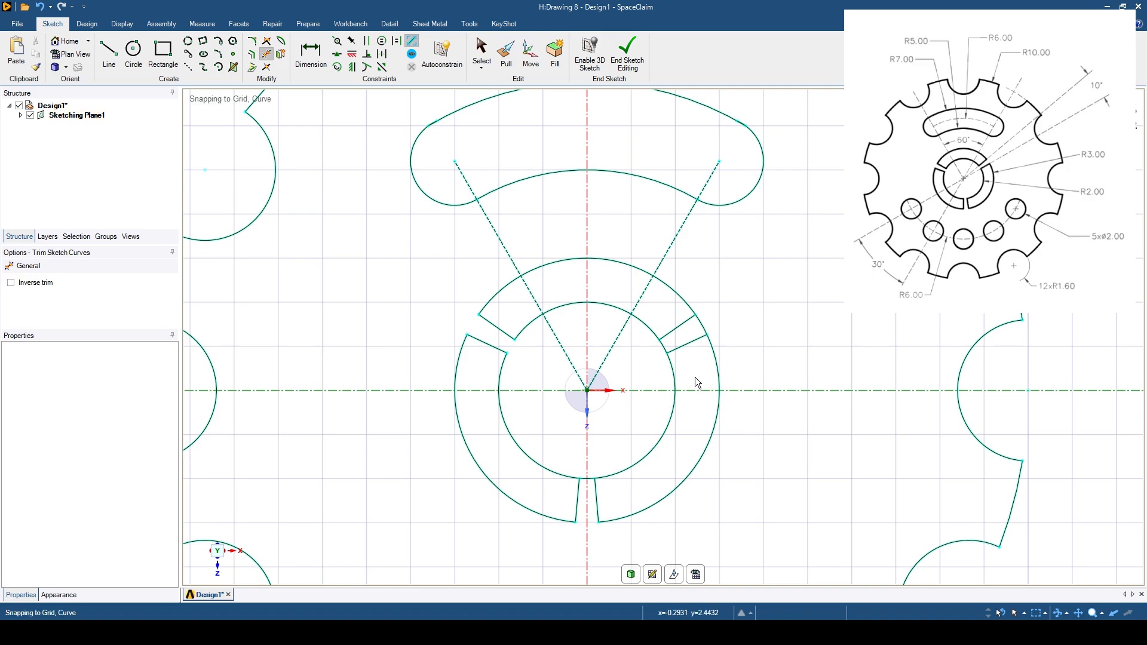
click(706, 333)
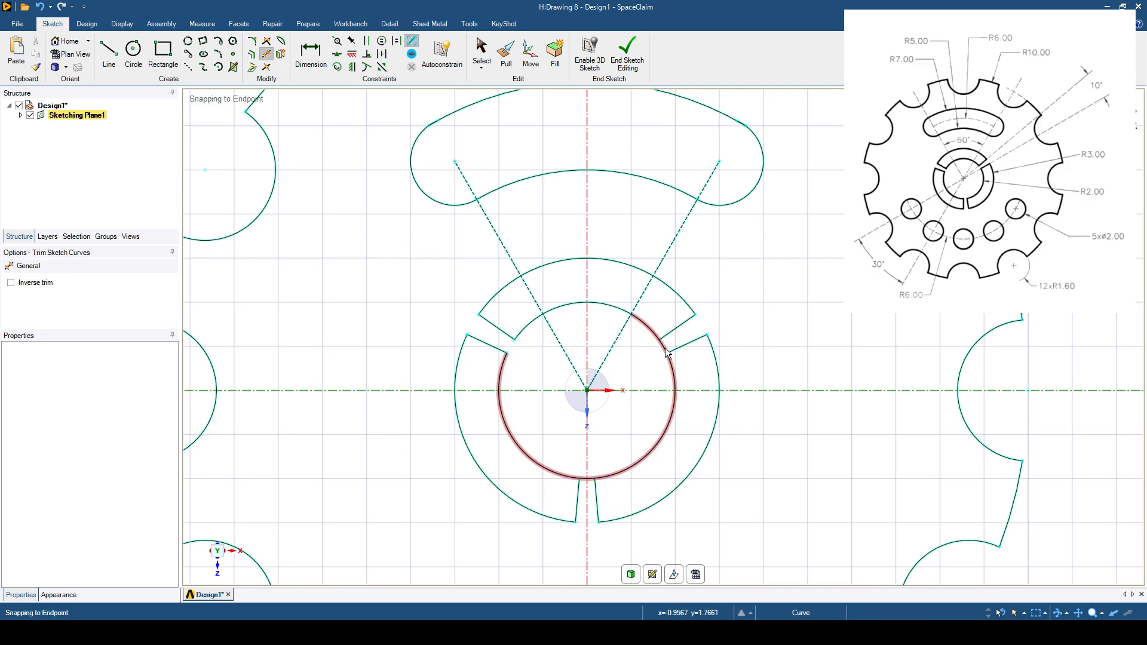
Examine whether the ends of the upper-right and bottom gap lines meet the ring's inner and outer circles.
scroll(671, 340, up, 8)
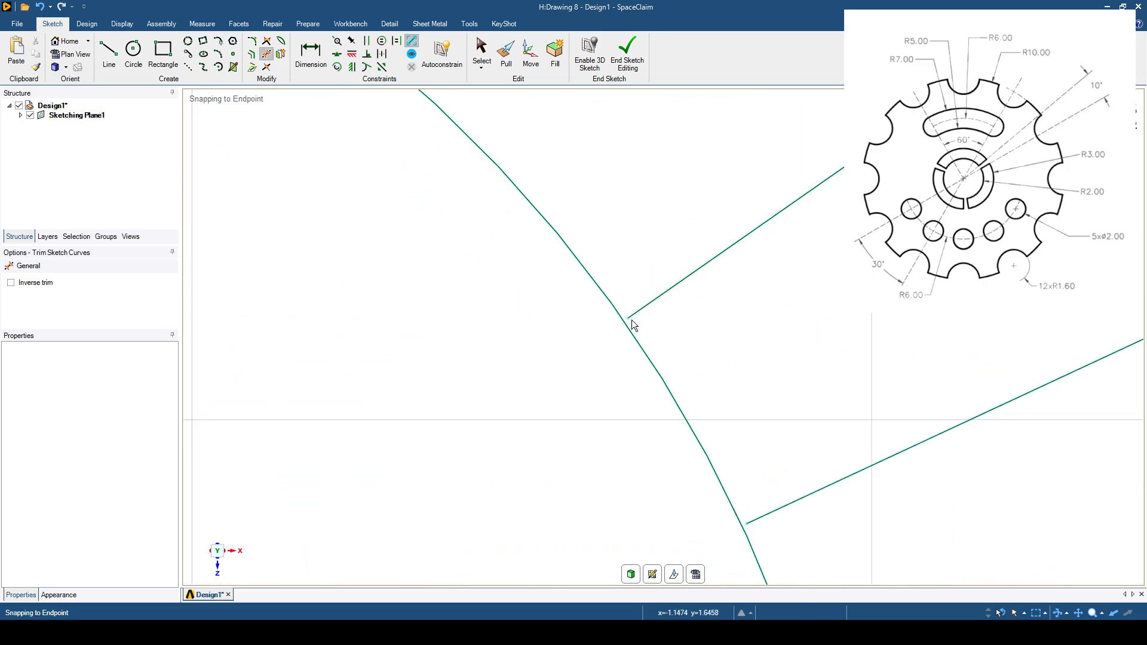
click(109, 52)
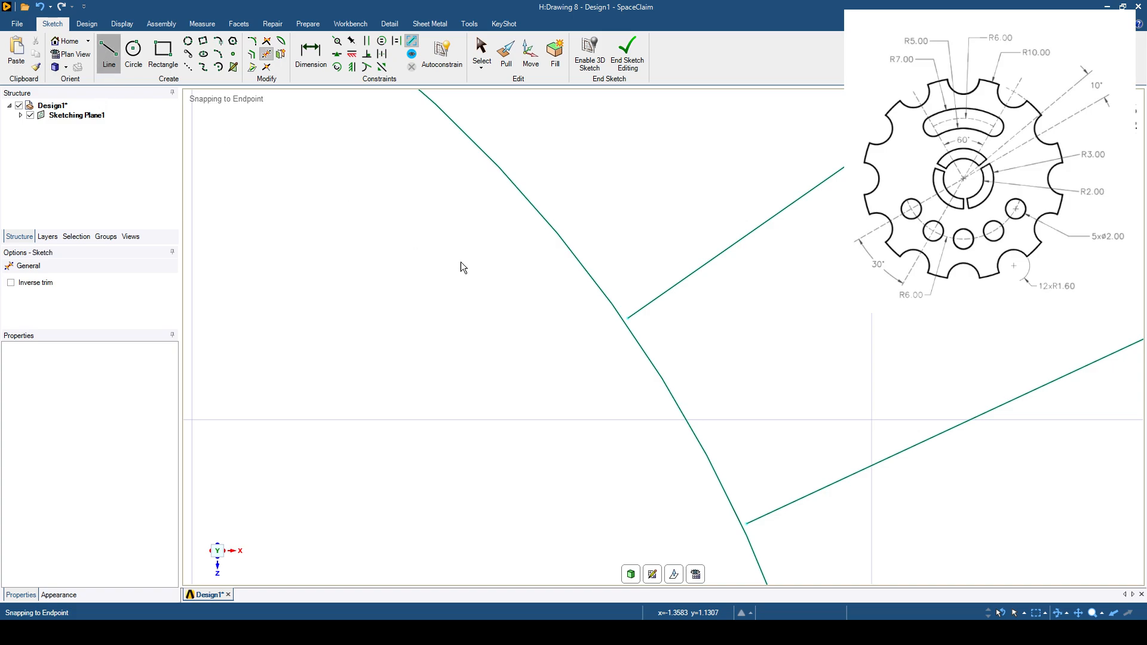
click(627, 318)
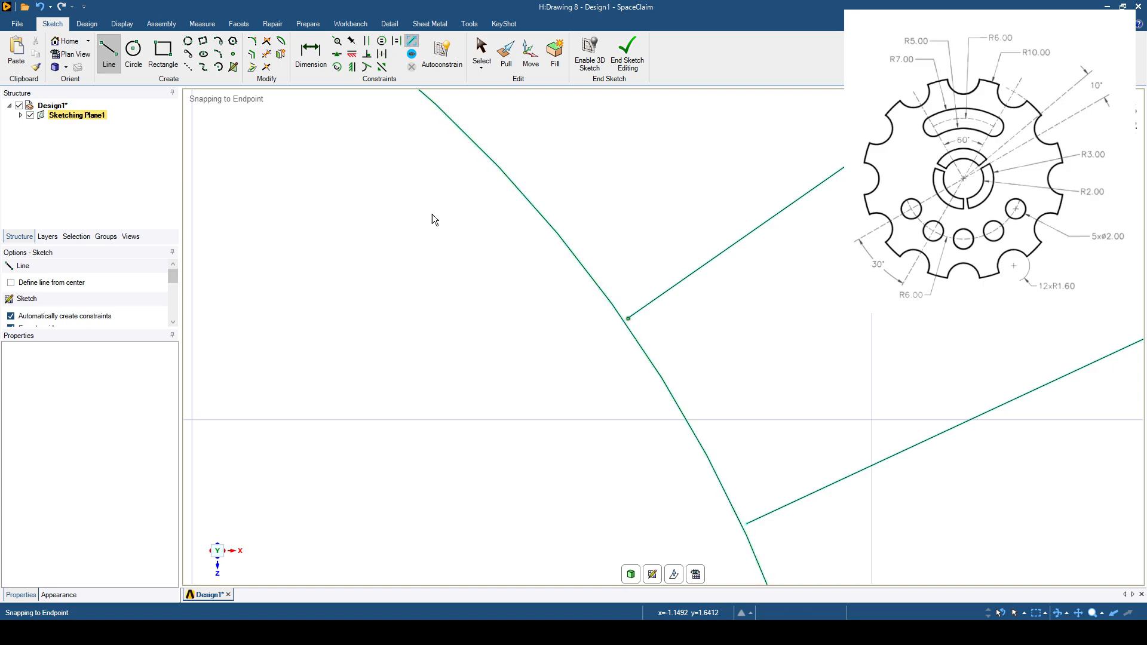
click(88, 24)
click(197, 49)
scroll(507, 341, down, 5)
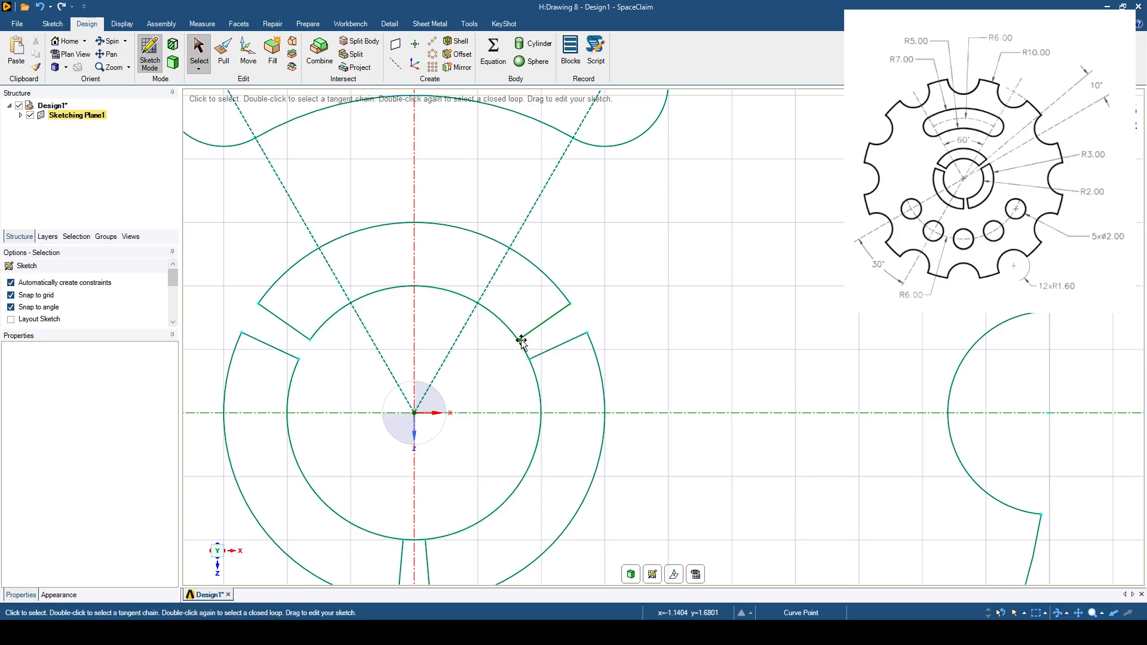
click(523, 337)
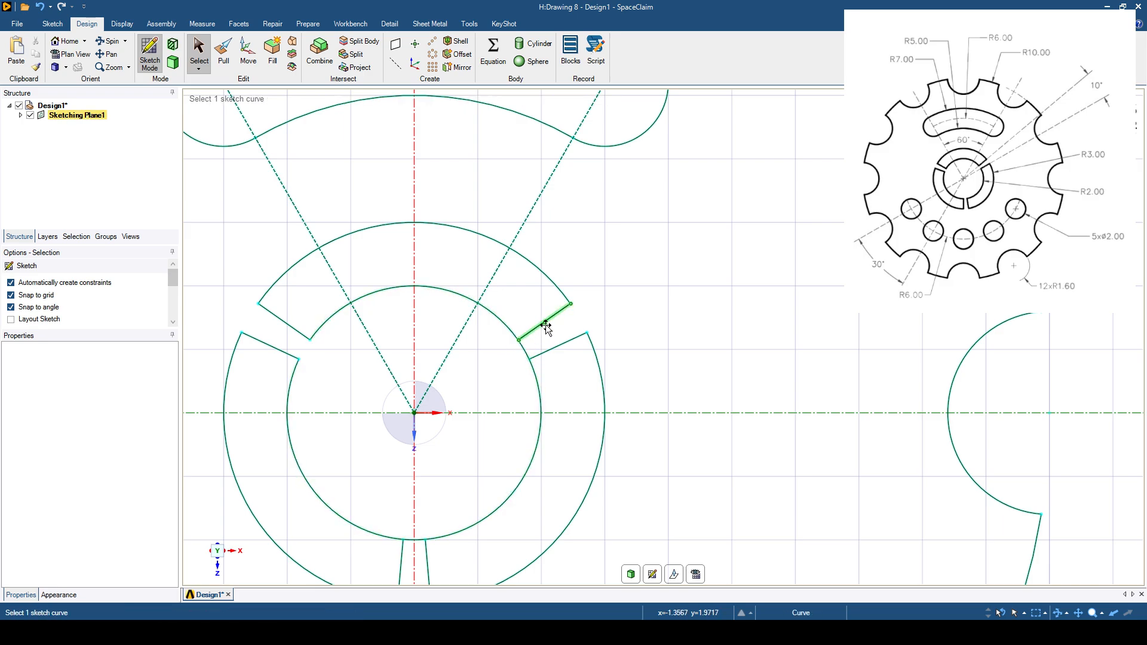
scroll(572, 305, up, 8)
mouse_move(546, 312)
mouse_down()
mouse_move(606, 286)
mouse_move(582, 267)
mouse_move(536, 327)
mouse_up()
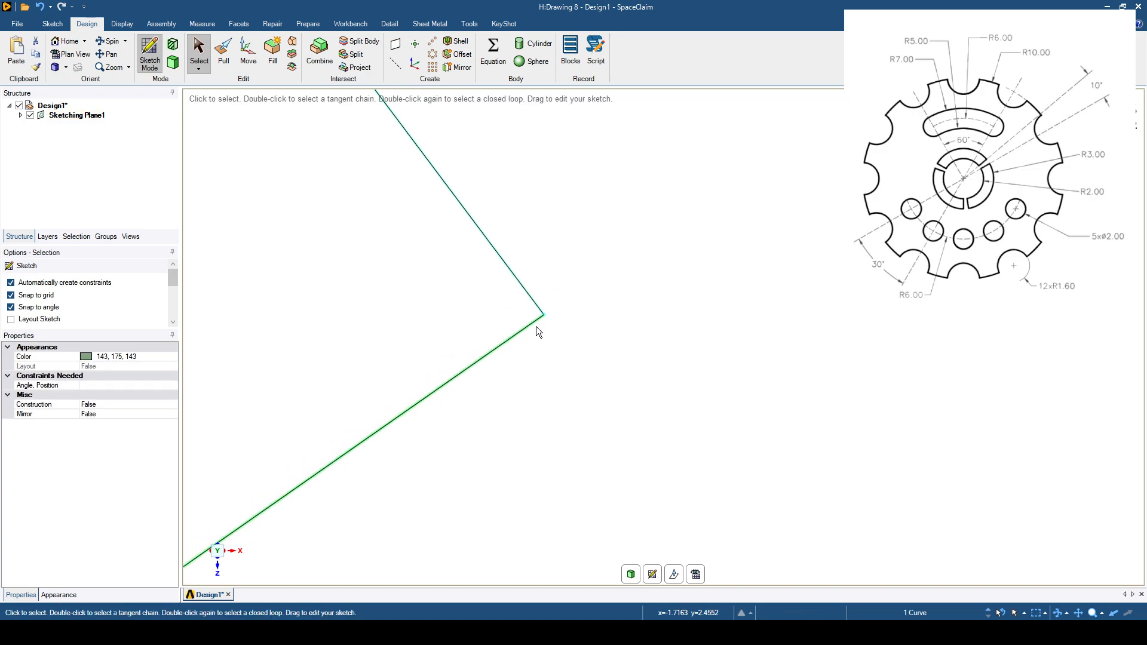
scroll(536, 327, down, 8)
scroll(531, 340, down, 4)
shift+middle_drag(462, 412, 497, 349)
scroll(486, 396, up, 3)
click(487, 396)
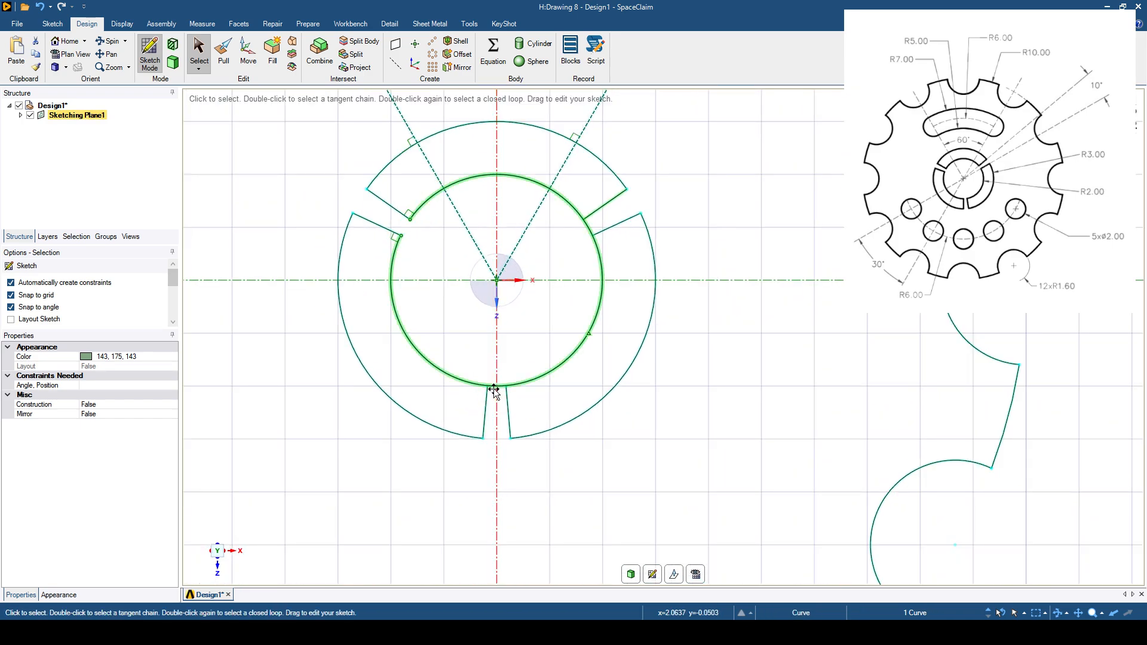
Trim away the inner circle's long arc from the upper-left gap around the bottom to the slot's right construction line.
click(53, 24)
click(266, 54)
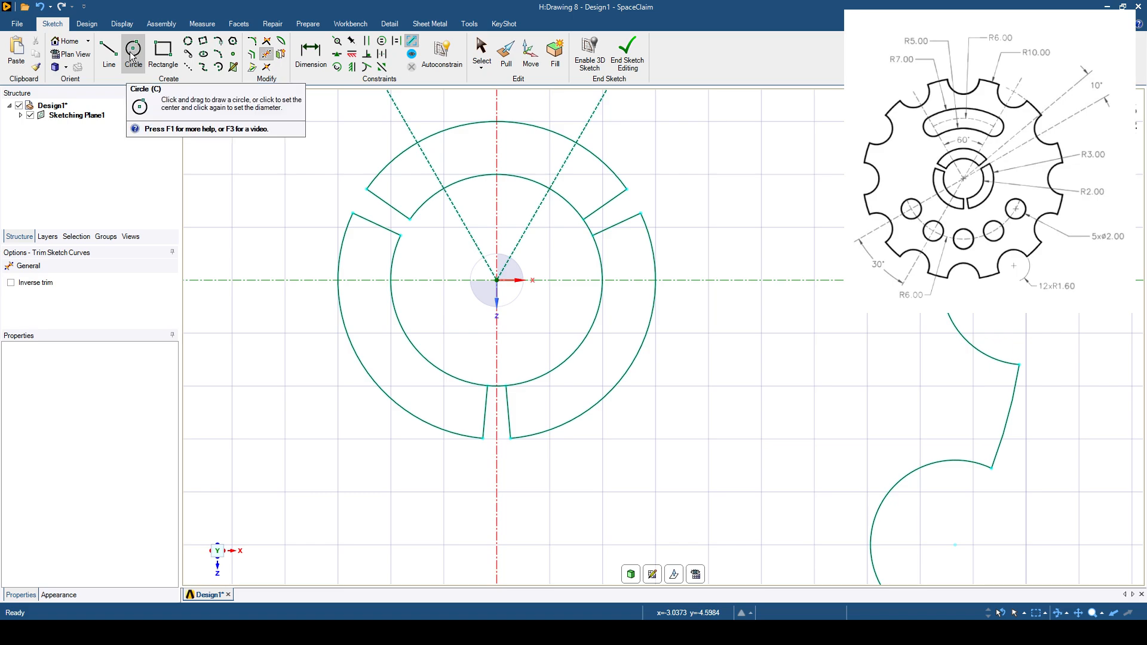
click(452, 371)
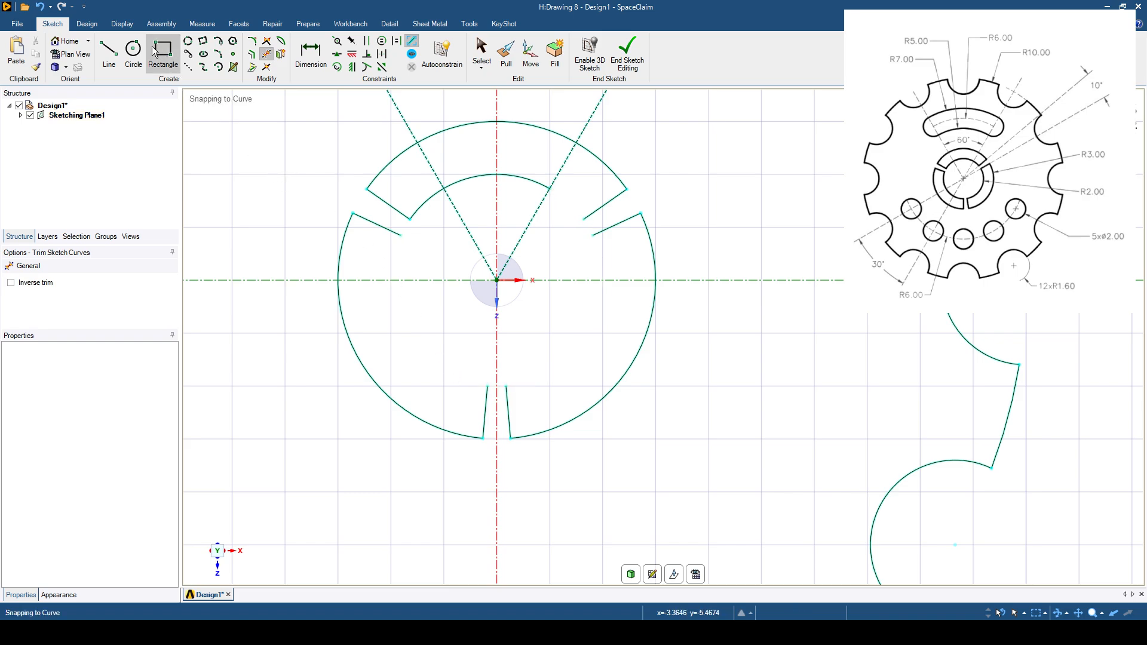
Draw a new inner circle centred on the origin through the inner endpoint of the upper-right gap's upper line.
click(132, 50)
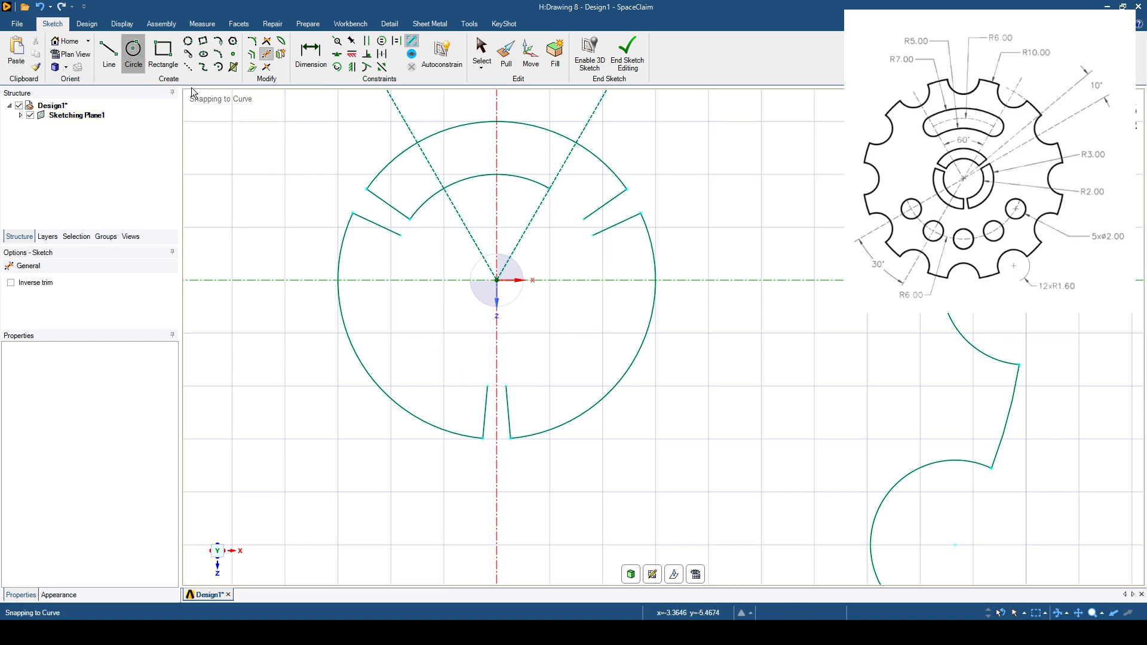
click(495, 279)
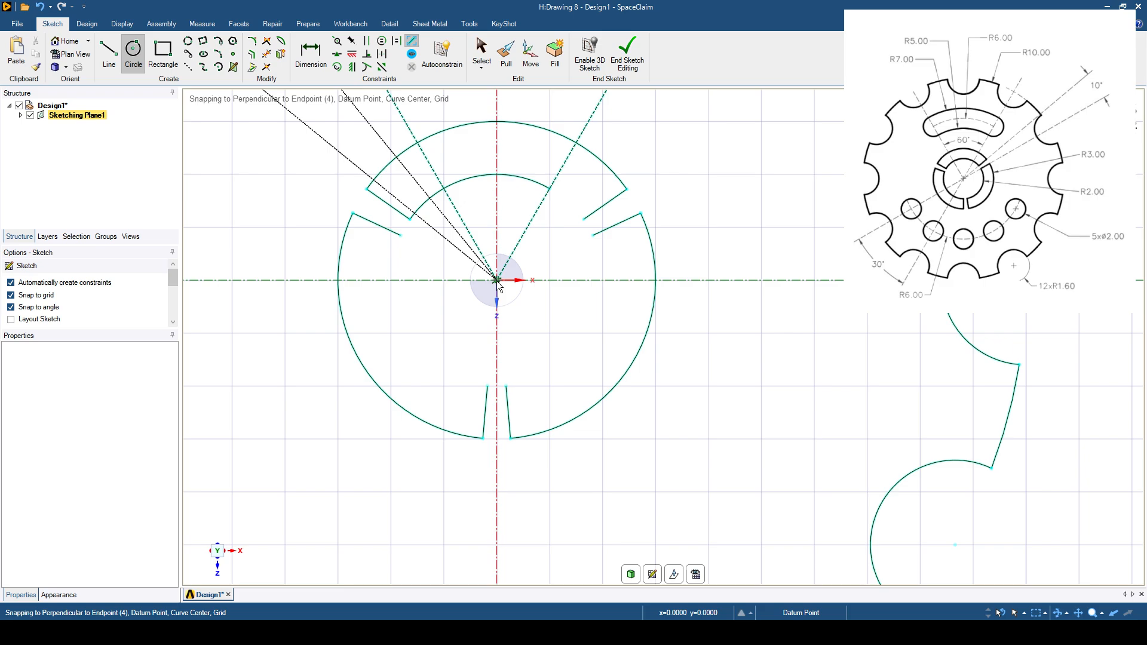
click(585, 220)
key(t)
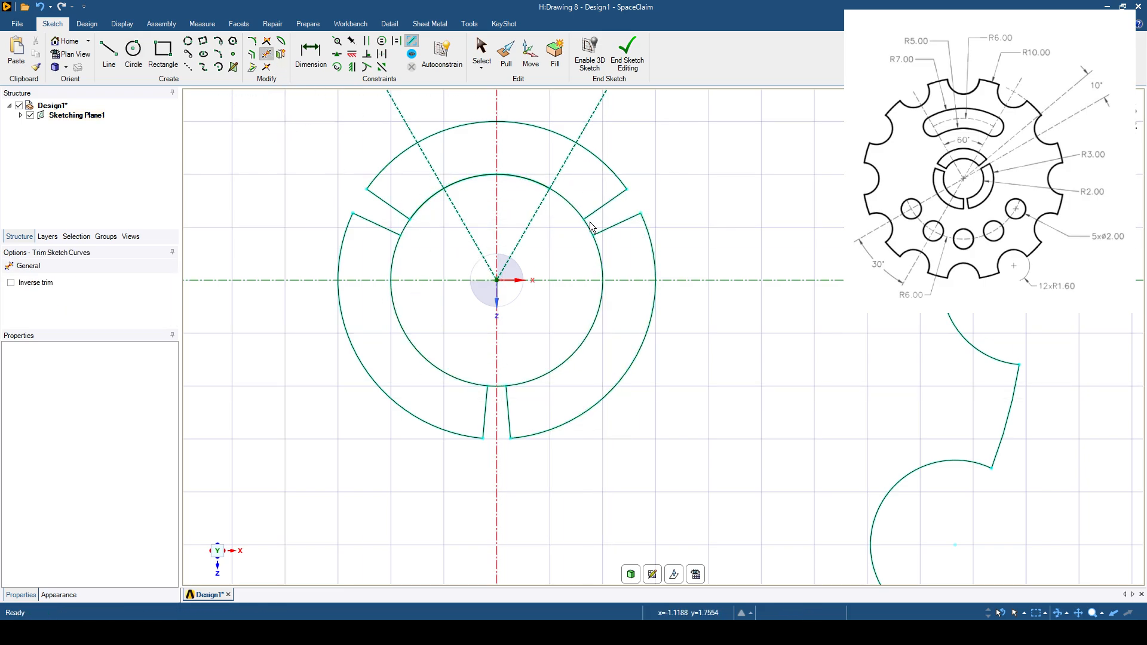
Trim the inner circle between the line pairs of the upper-right, bottom and upper-left gaps.
click(591, 226)
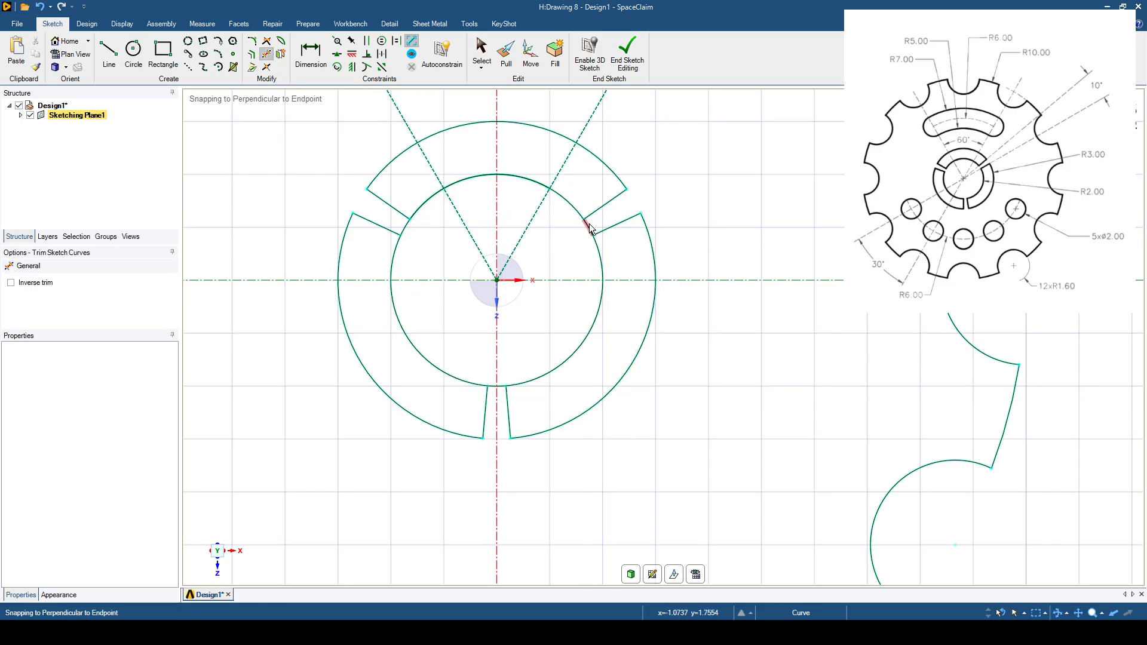
click(503, 387)
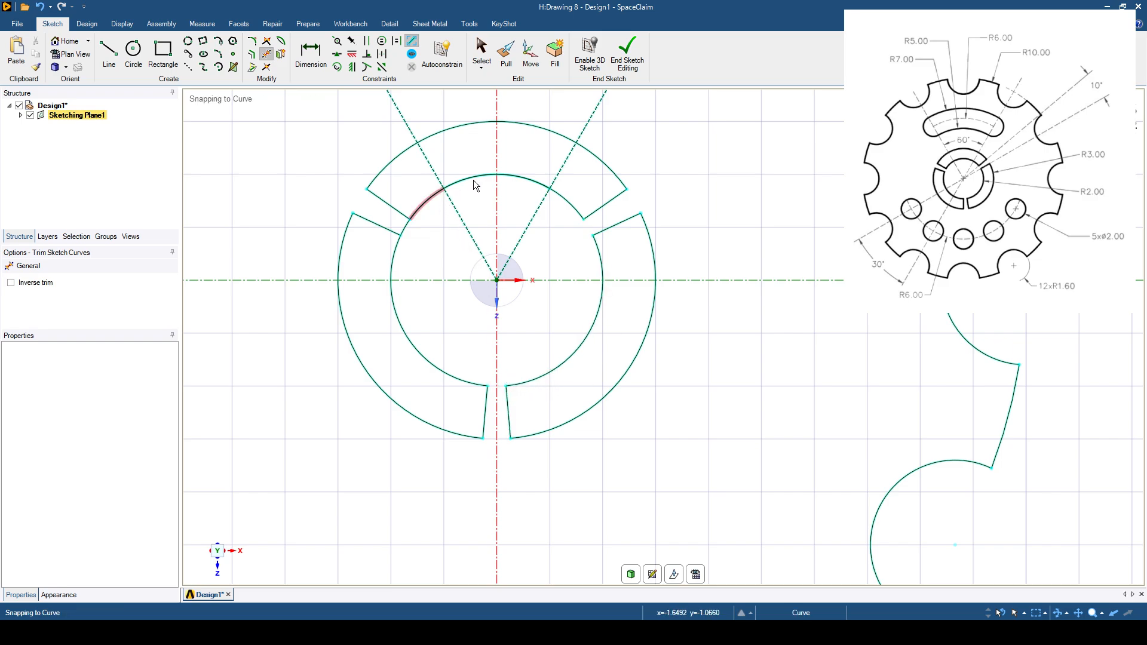
click(560, 237)
click(39, 7)
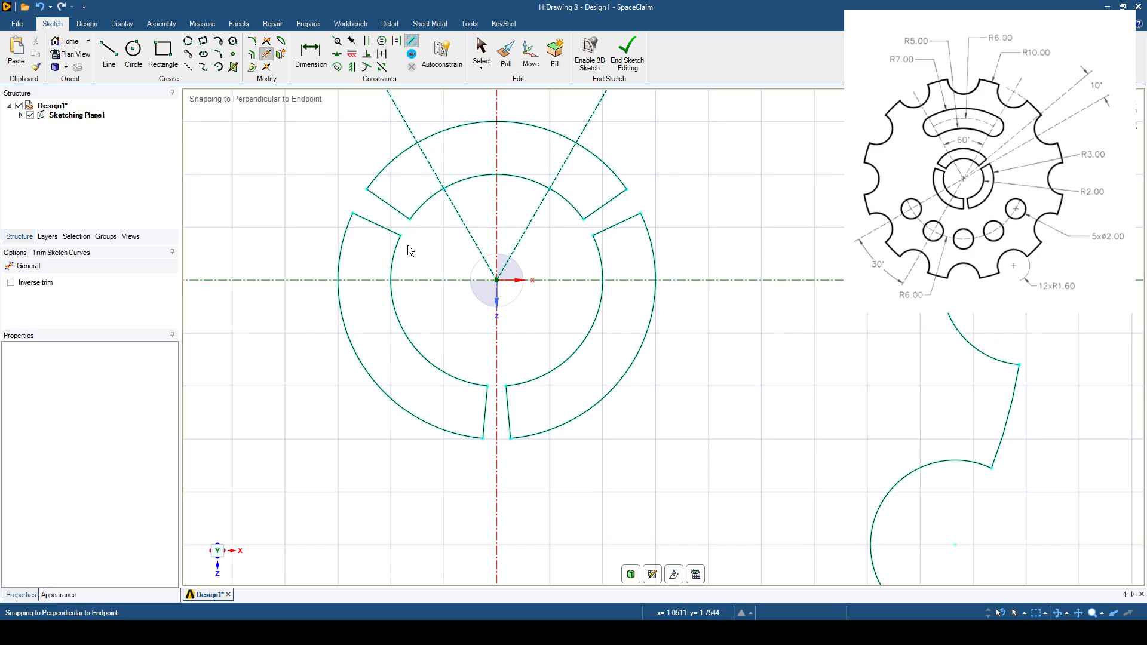
scroll(428, 275, down, 1)
scroll(428, 271, down, 5)
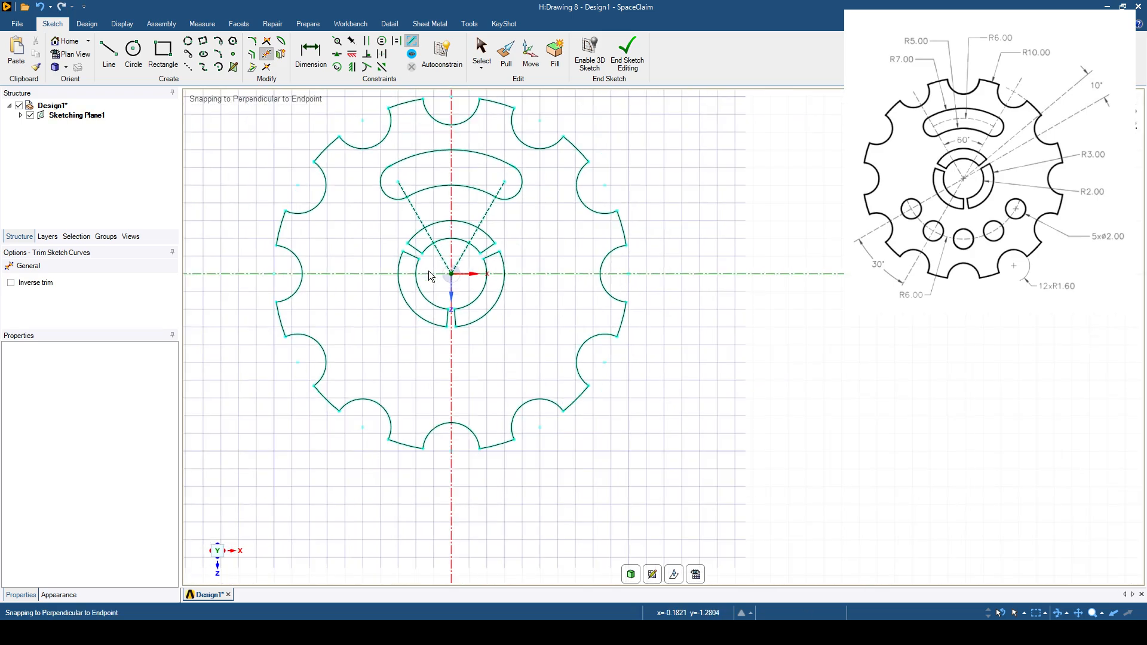
Delete the two angled construction lines running from the origin to the arc slot's end centres.
click(87, 23)
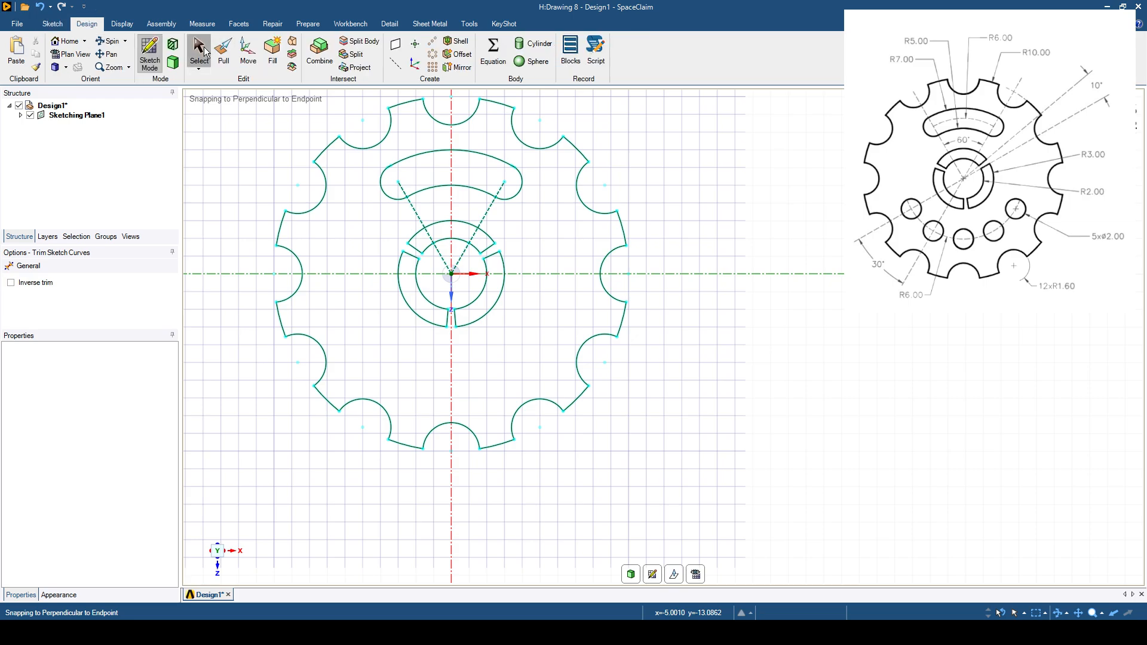
click(199, 50)
mouse_move(608, 210)
ctrl+middle_down()
mouse_move(719, 263)
mouse_move(677, 246)
ctrl+middle_up()
click(556, 248)
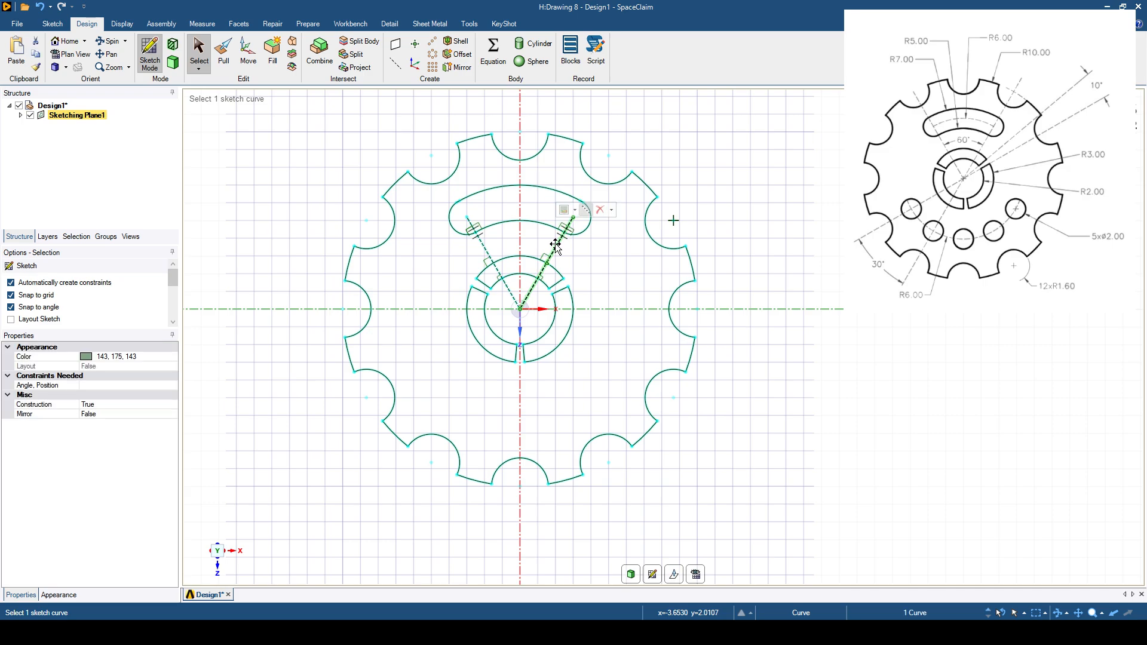
ctrl+click(484, 247)
key(Delete)
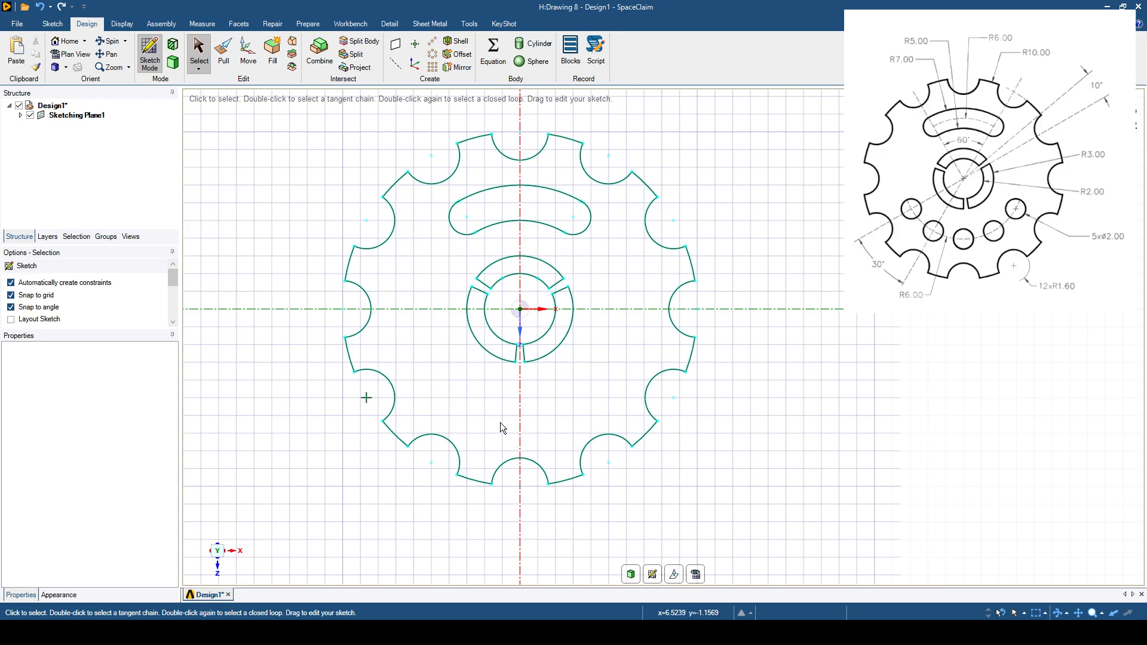
Draw a 6 mm vertical construction line from the origin downward through the bottom gap.
click(45, 23)
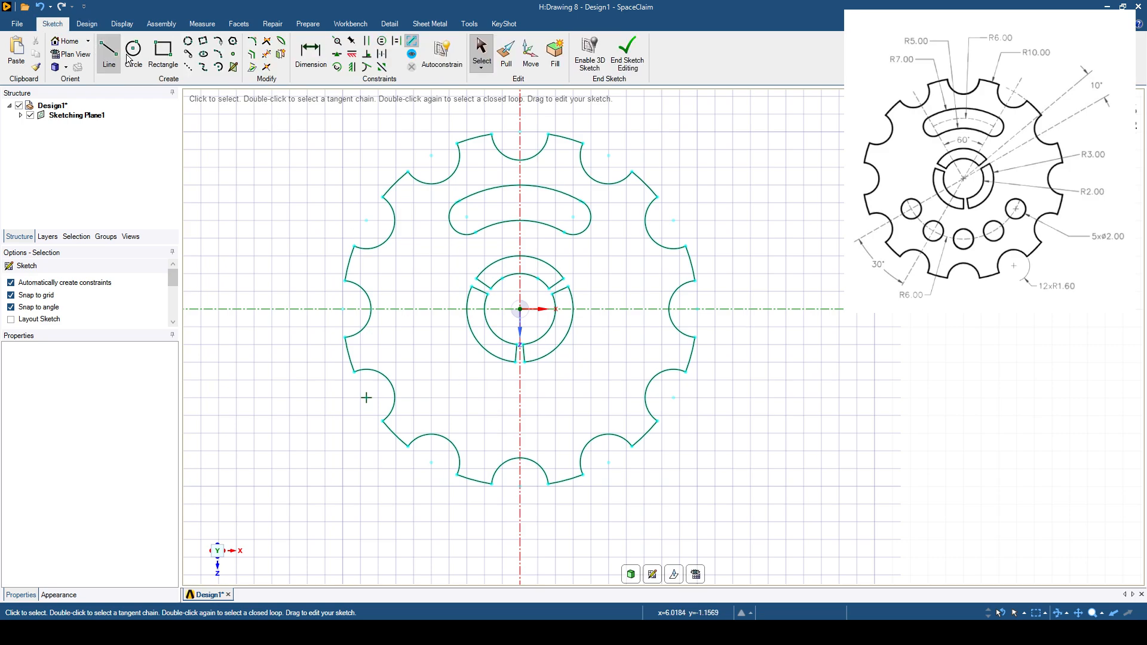
click(190, 67)
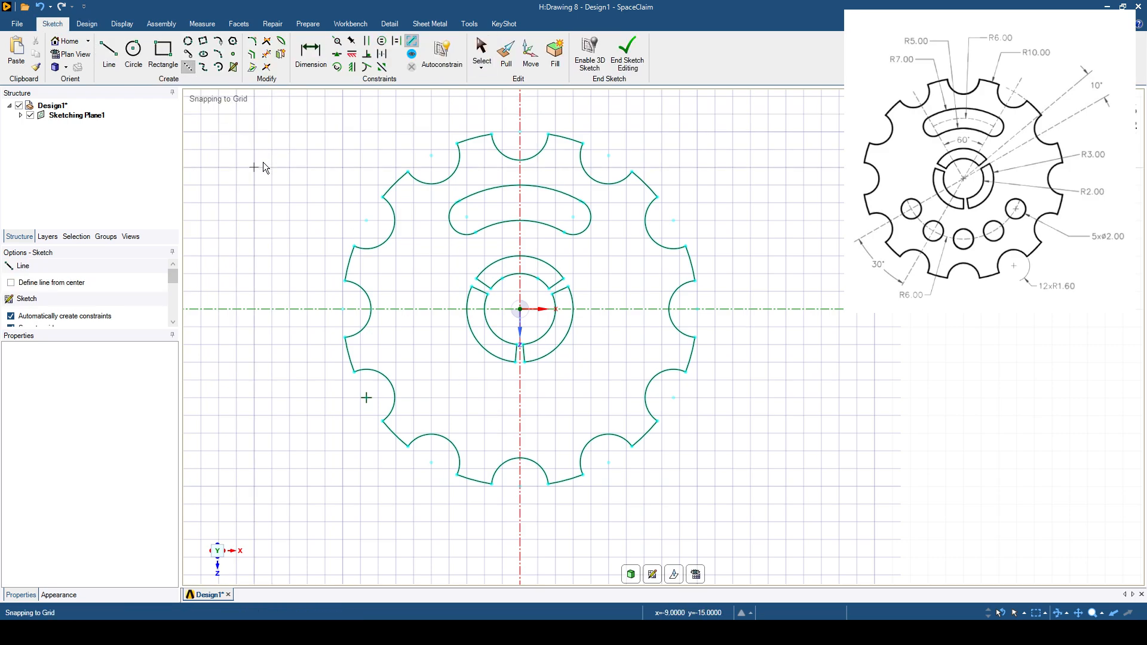
click(520, 309)
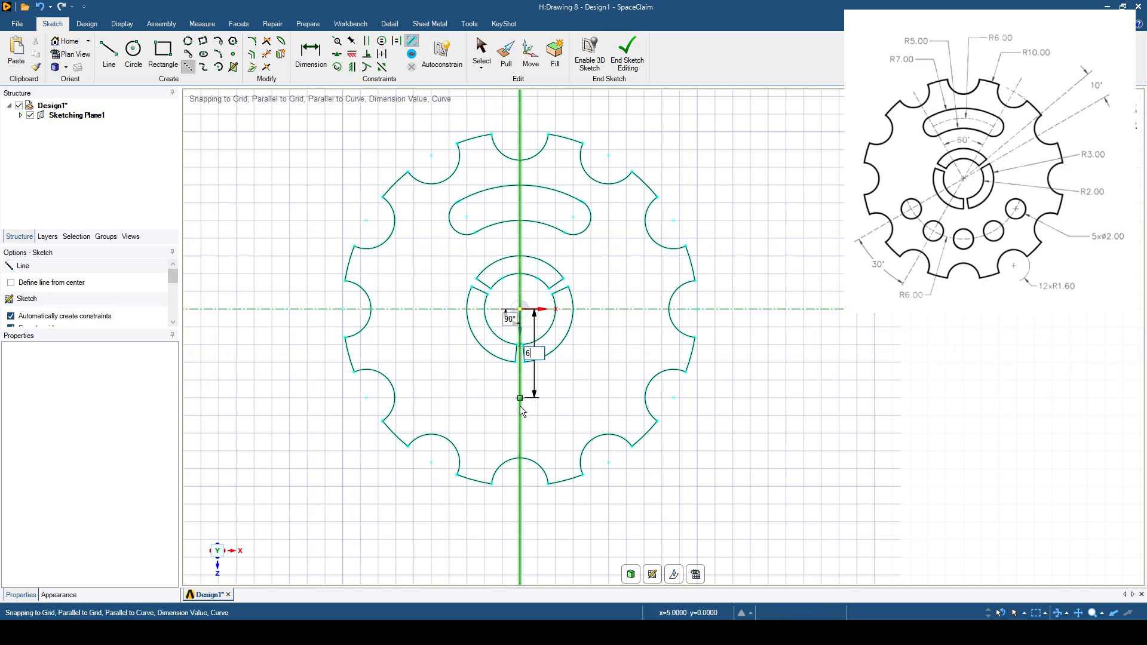
text(6)
key(Return)
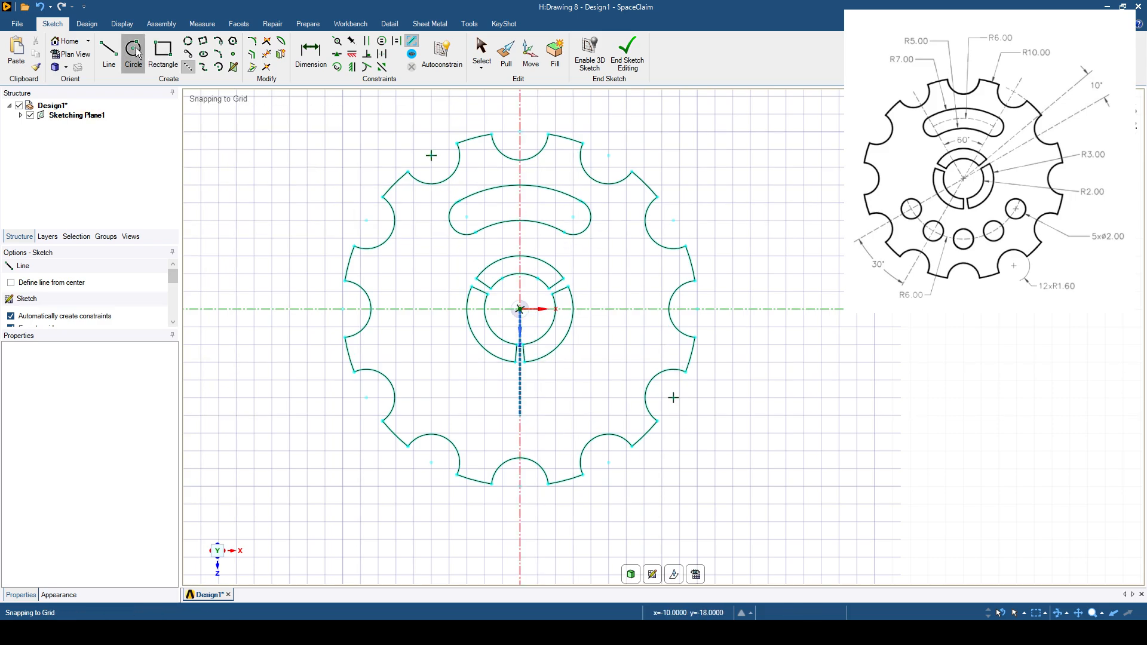
Draw a 2 mm diameter circle centred on the lower end of the vertical construction line.
click(133, 51)
click(521, 416)
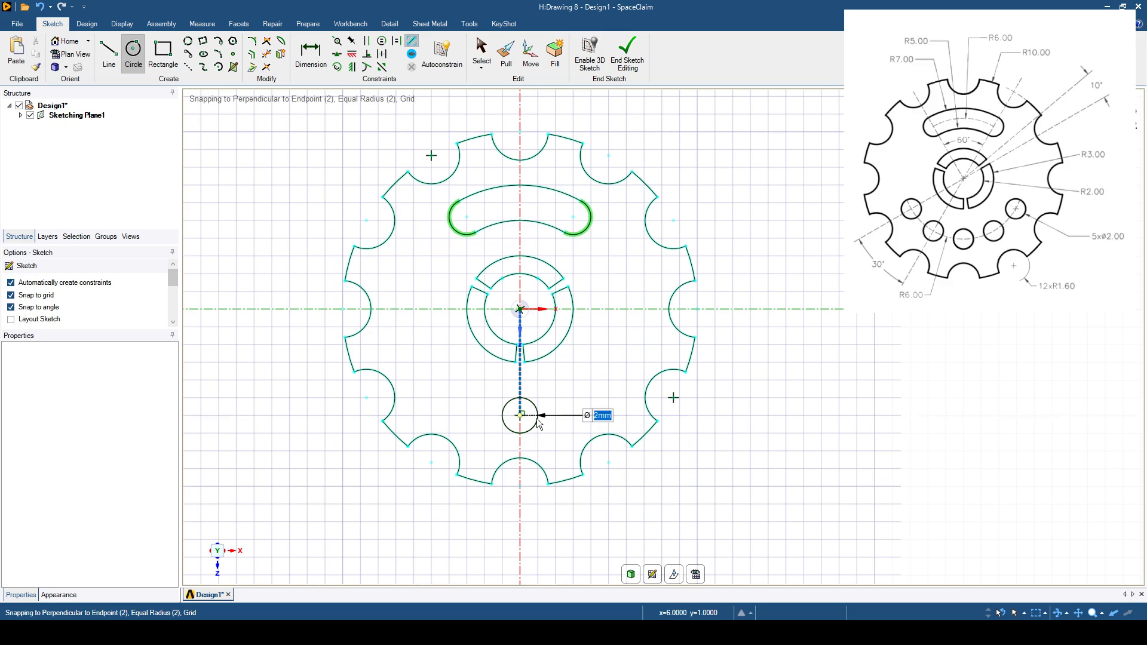
key(Return)
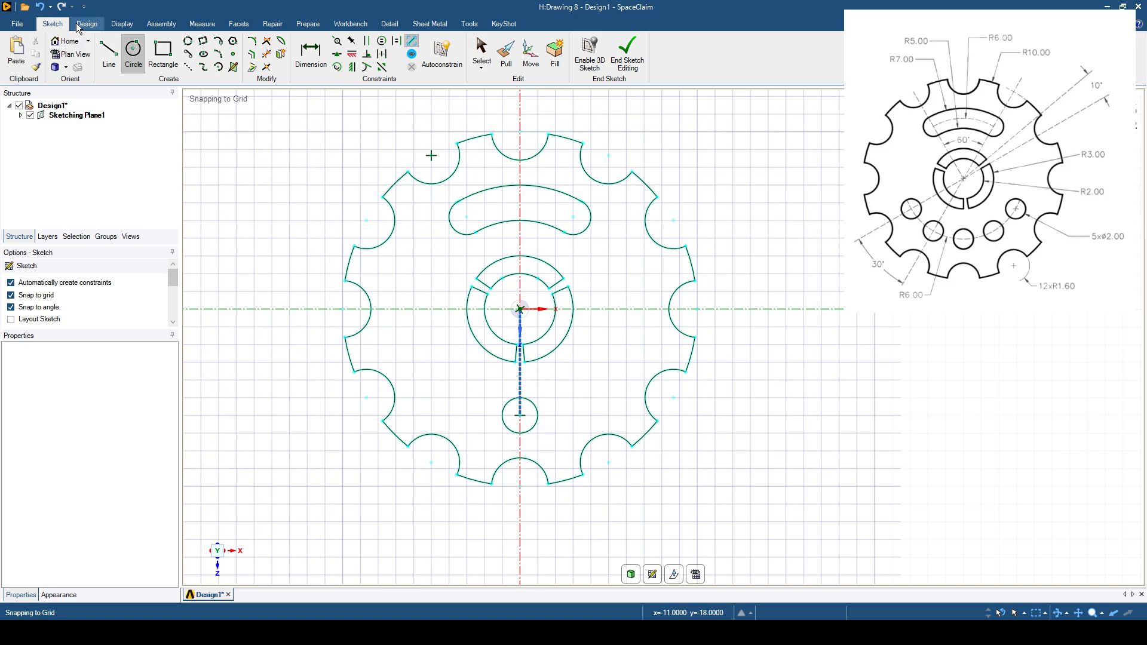
Copy the 2 mm bottom circle by rotating it 30° about the origin with the Move tool.
click(87, 23)
click(198, 49)
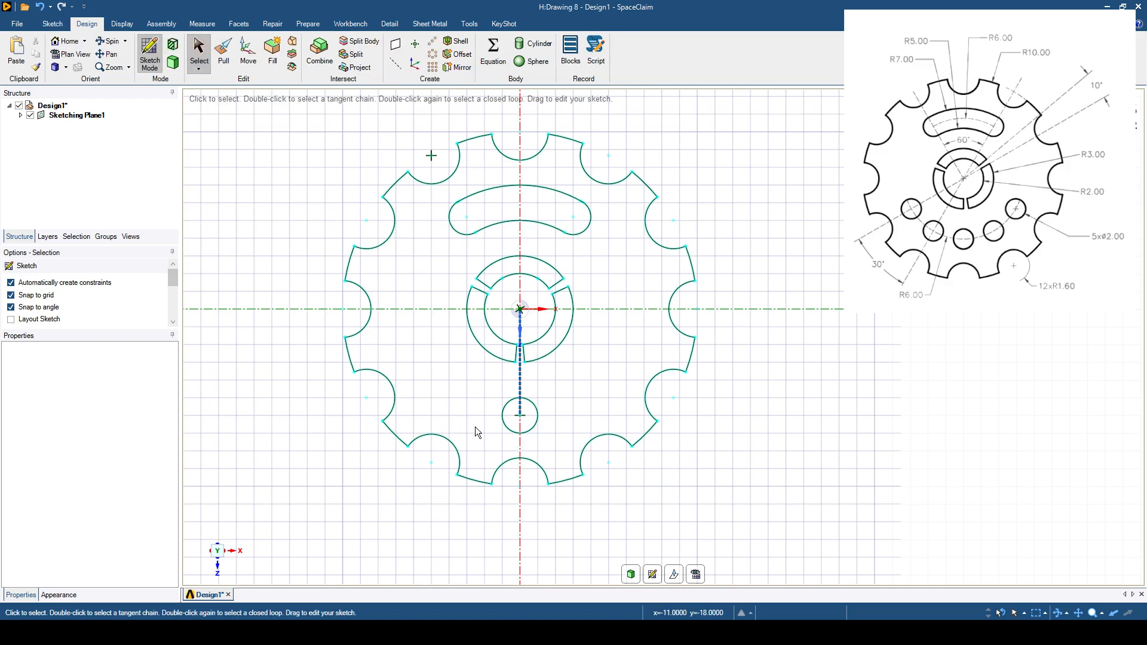
click(533, 406)
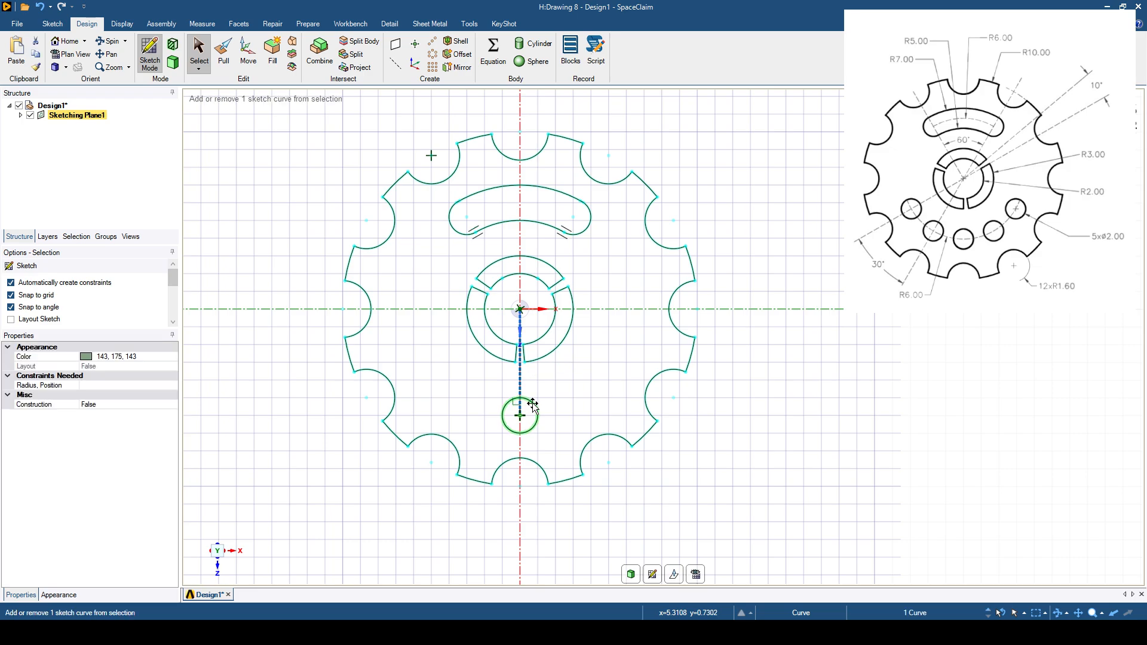
click(246, 56)
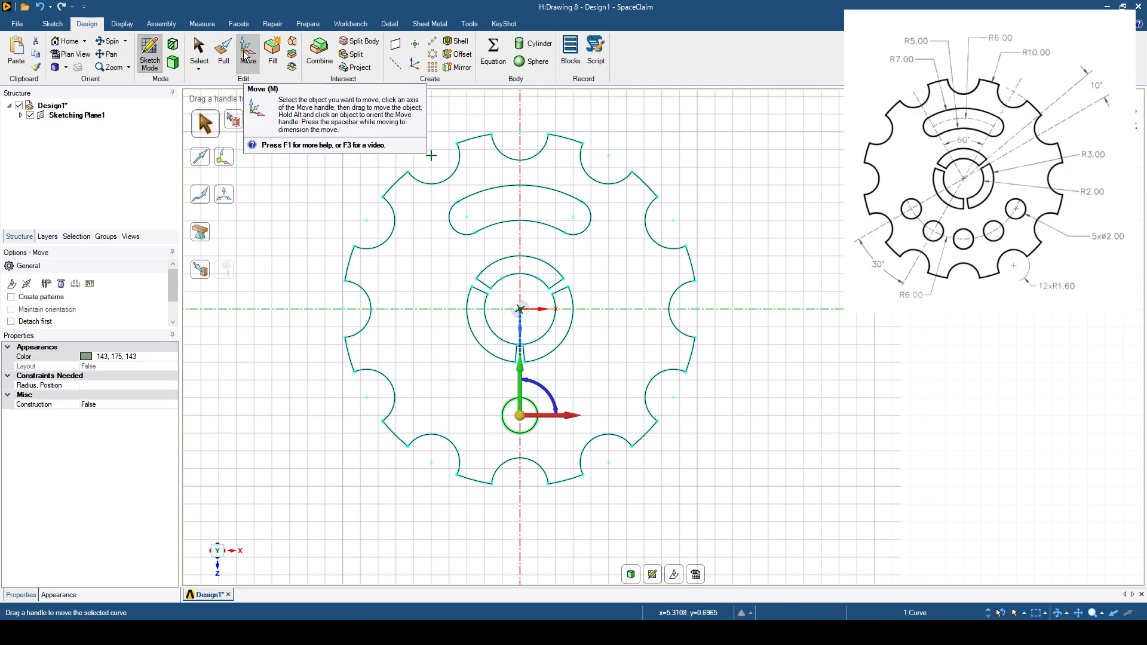
click(227, 160)
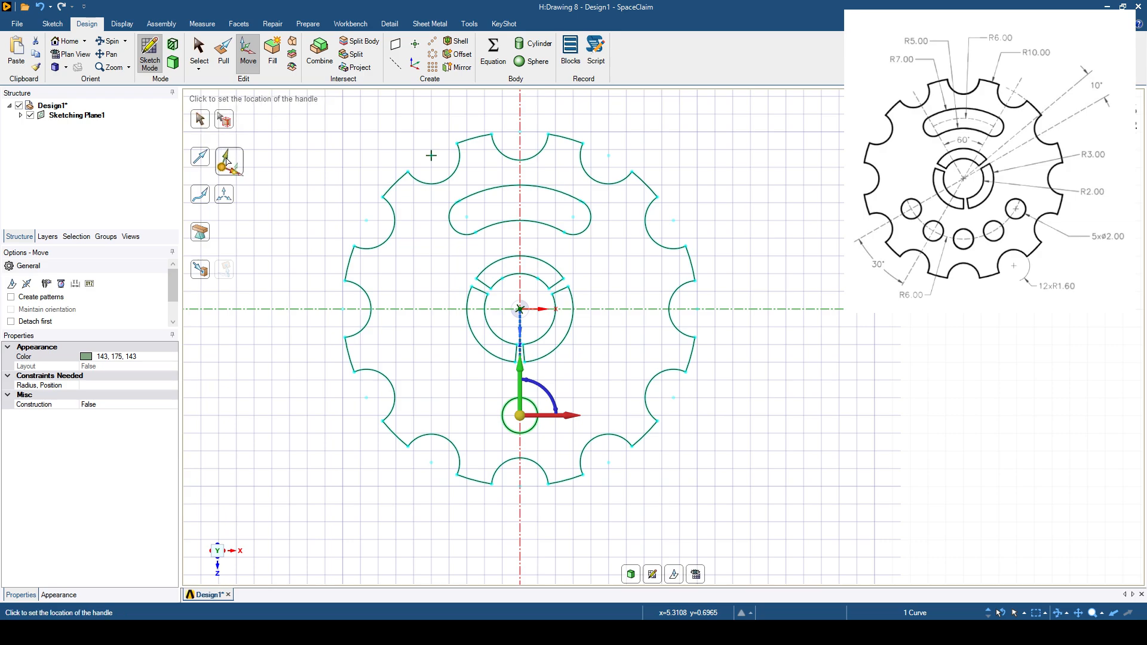
click(520, 309)
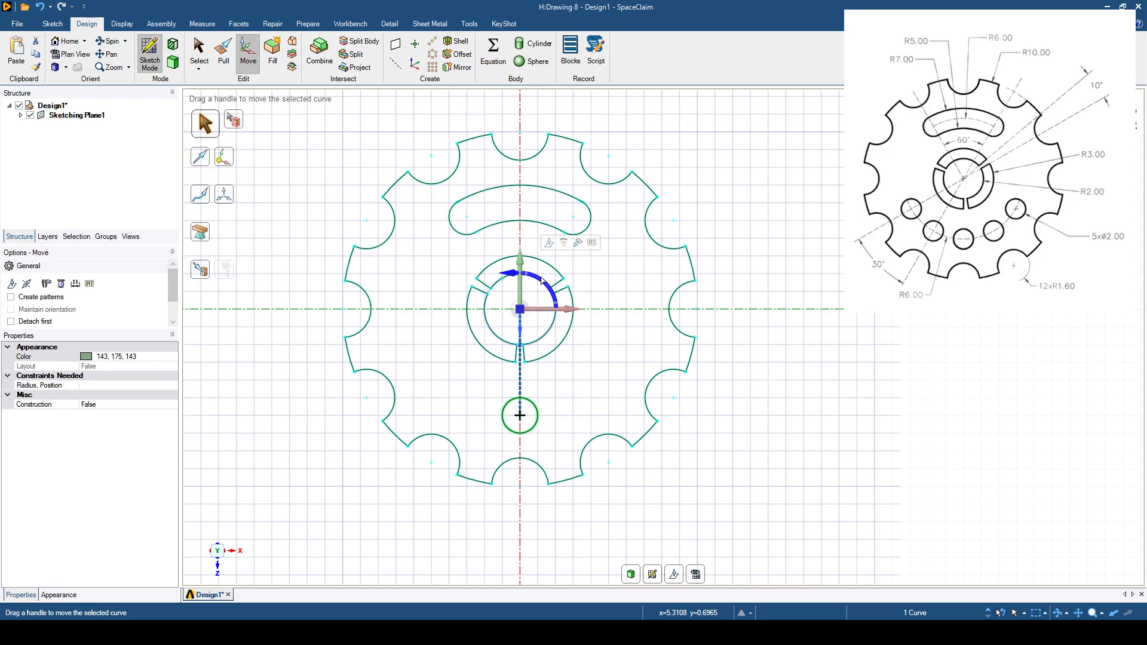
ctrl+click(541, 280)
text(30)
key(Return)
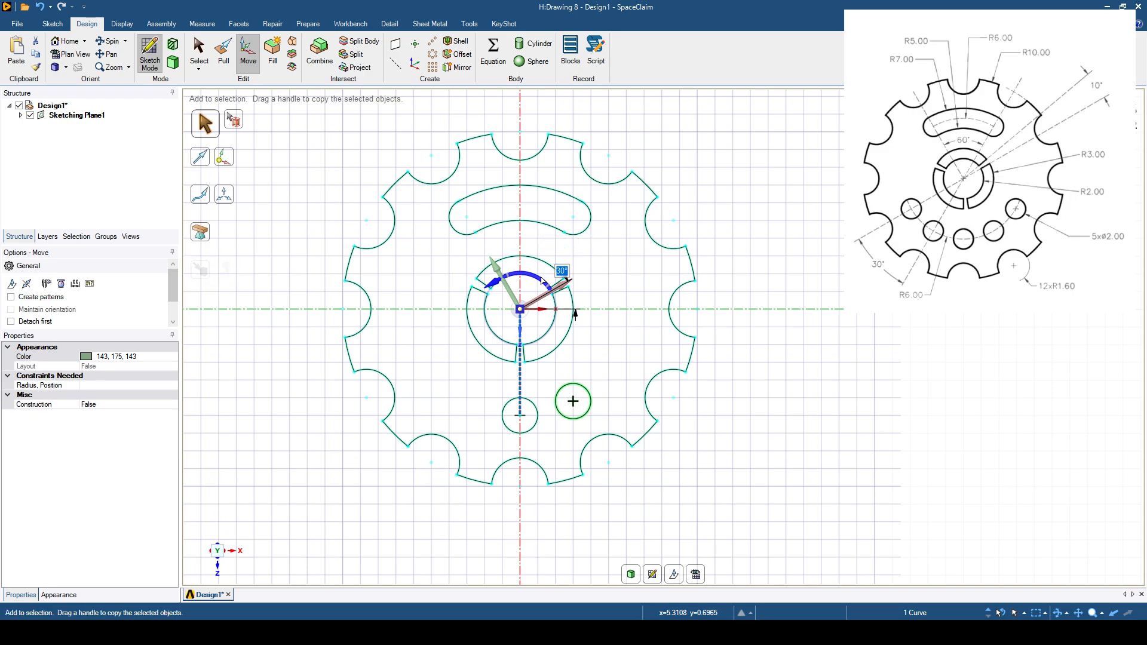
Copy the rotated circle another 30° about the origin to place the rightmost hole.
ctrl+click(541, 281)
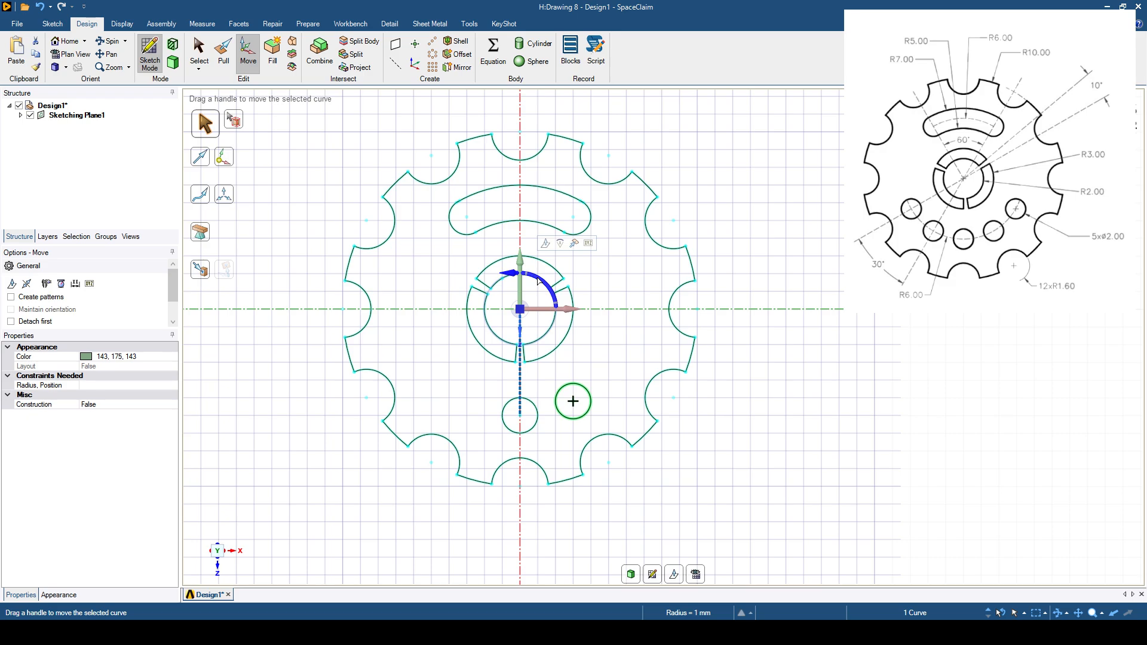
ctrl+click(539, 281)
text(30)
key(Return)
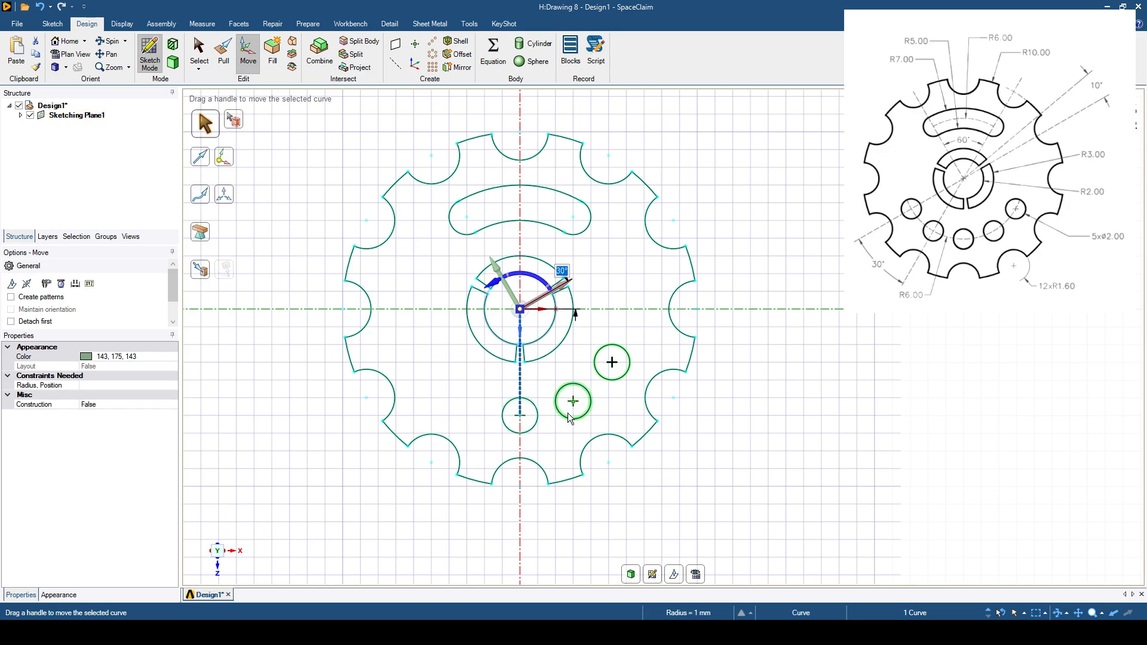
Copy the bottom circle by rotating it -30° about the origin.
click(531, 406)
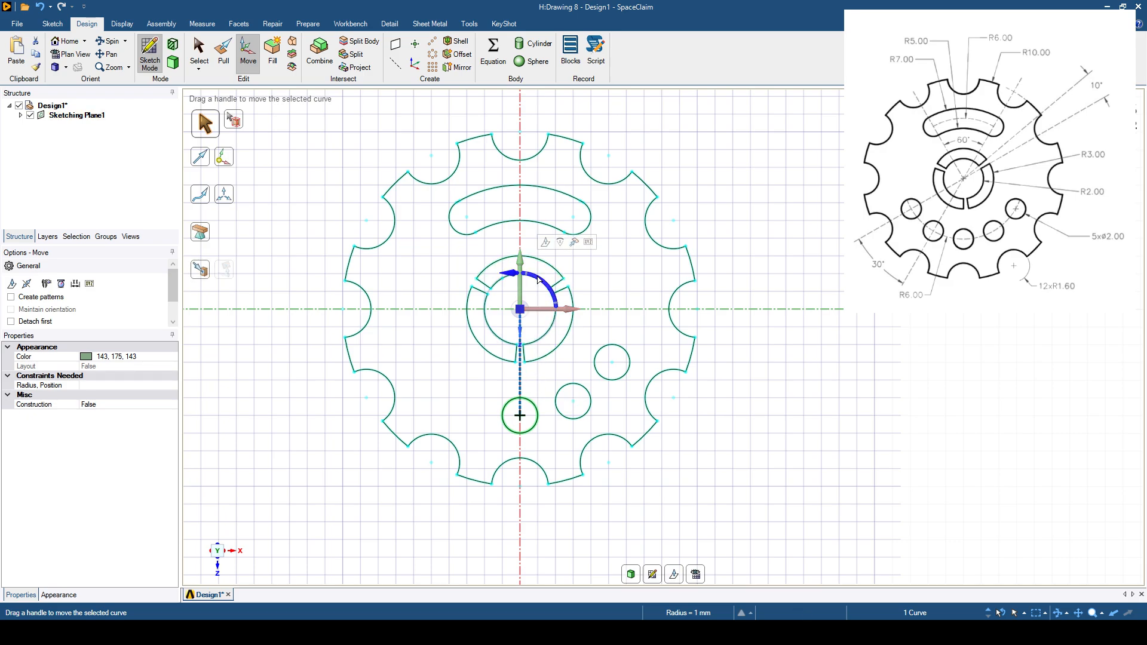
text(-30)
key(Return)
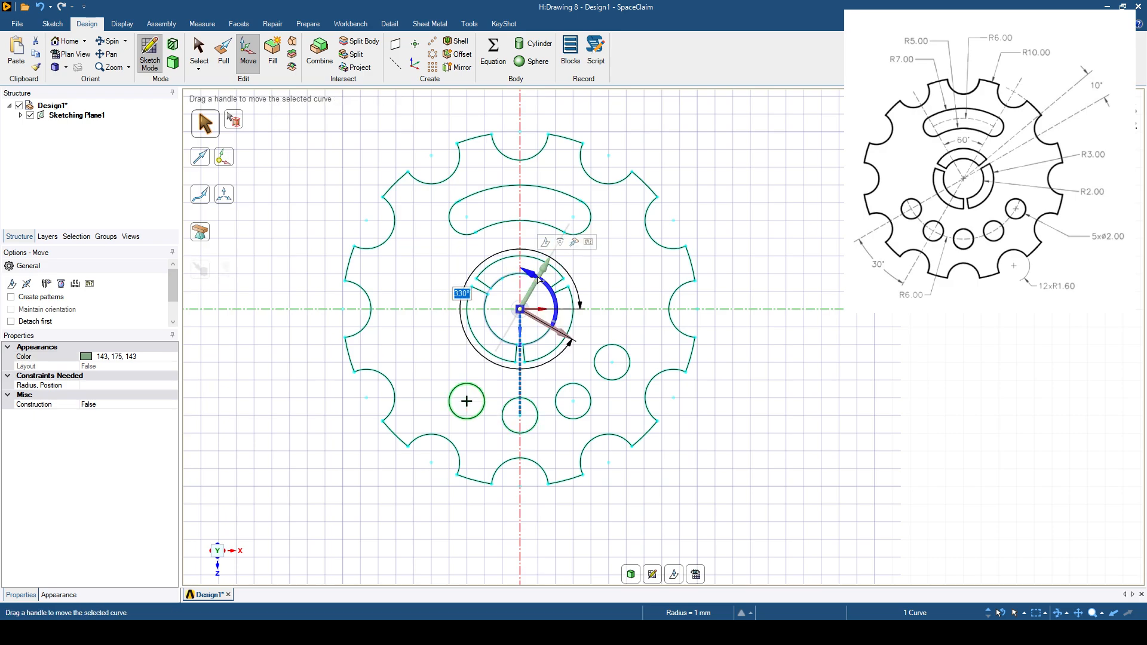
Copy the lower-left circle another -30° about the origin to place the leftmost hole.
ctrl+click(538, 278)
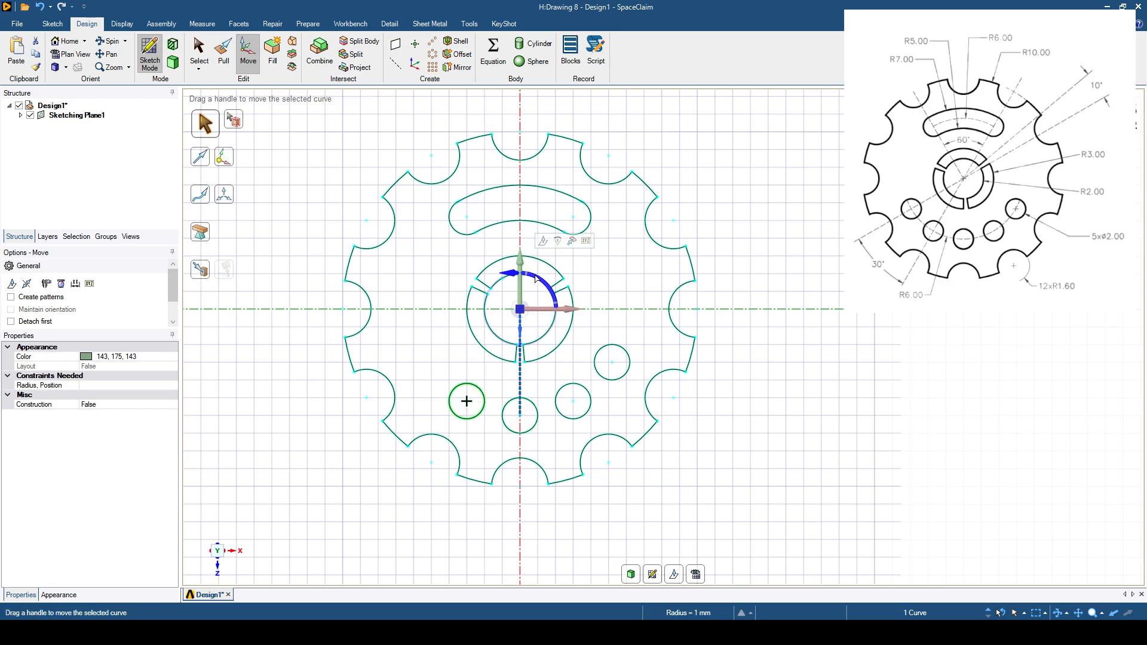
text(-30)
key(Return)
click(199, 48)
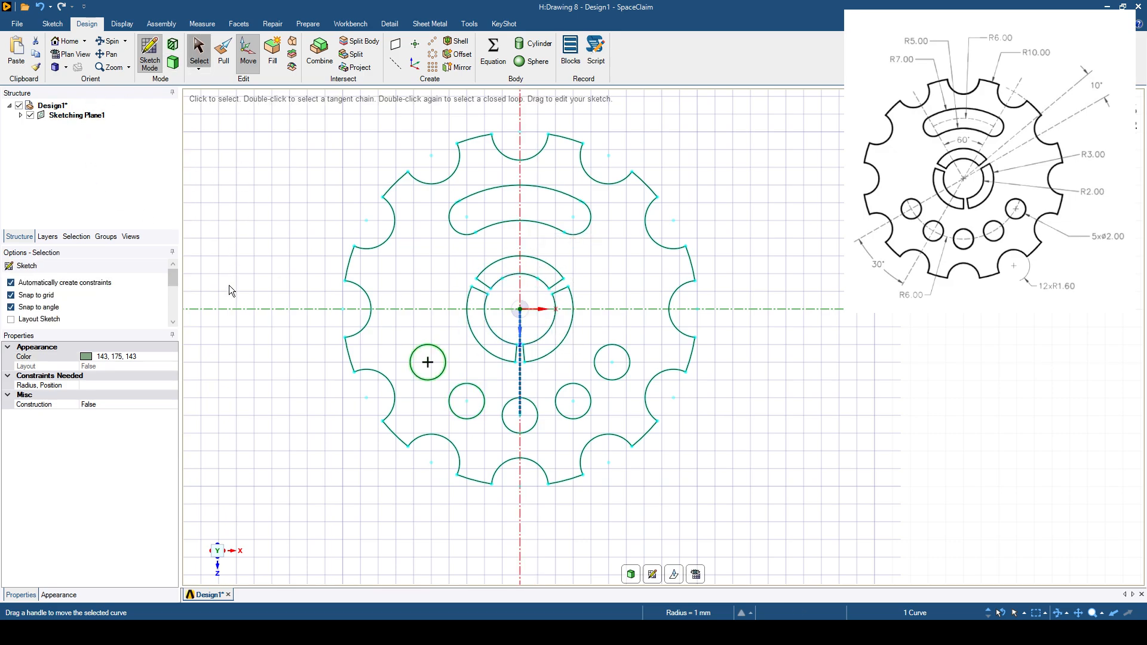
Delete the vertical construction line between the origin and the bottom hole.
click(254, 384)
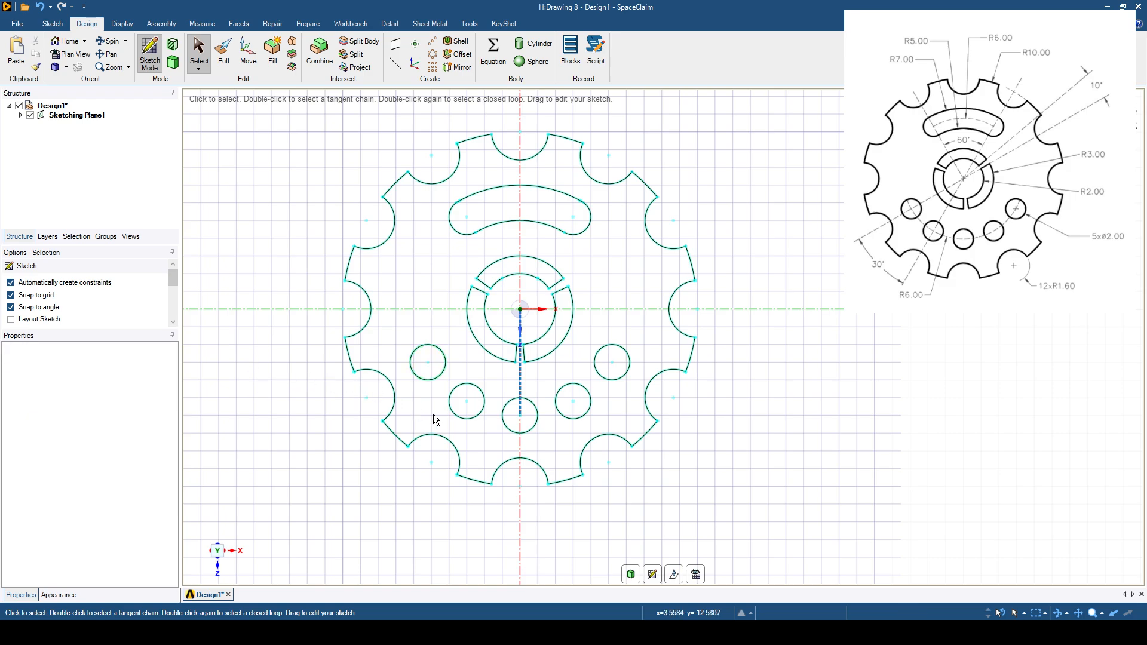
click(525, 383)
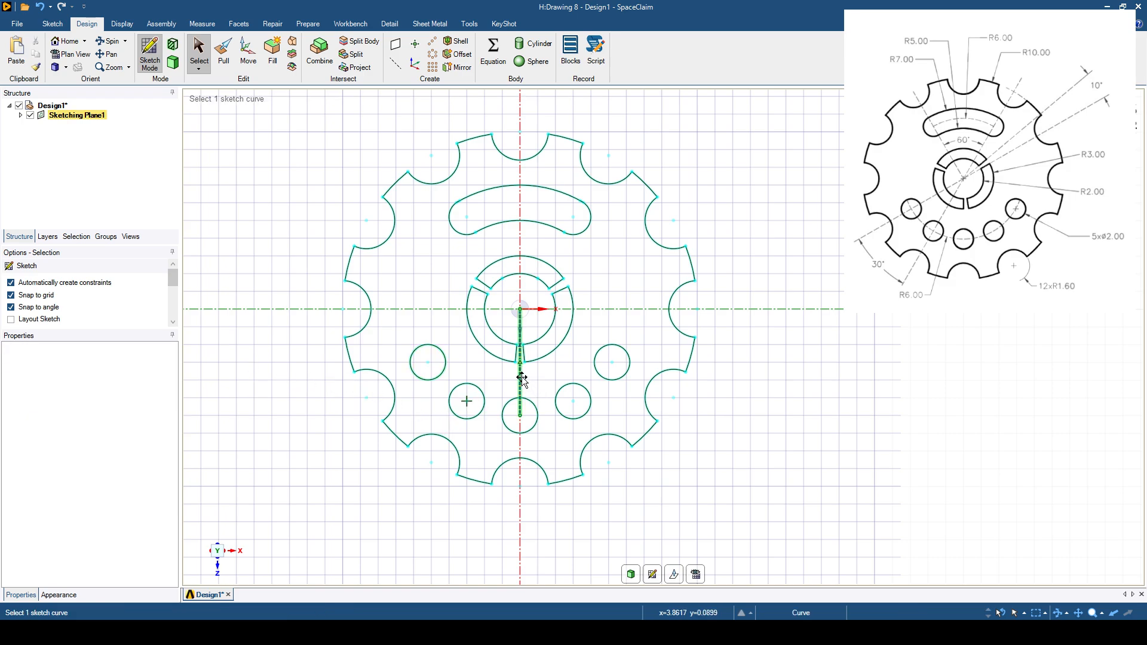
key(Delete)
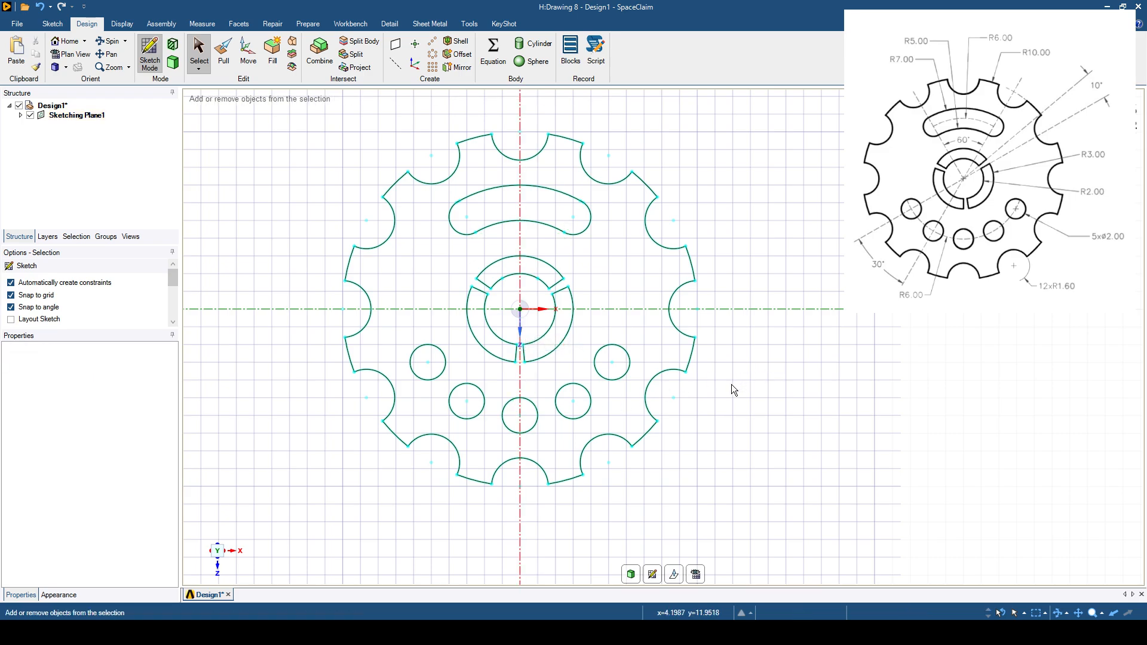
Set the annotation text height to 2.5.
shift+middle_drag(734, 387, 738, 417)
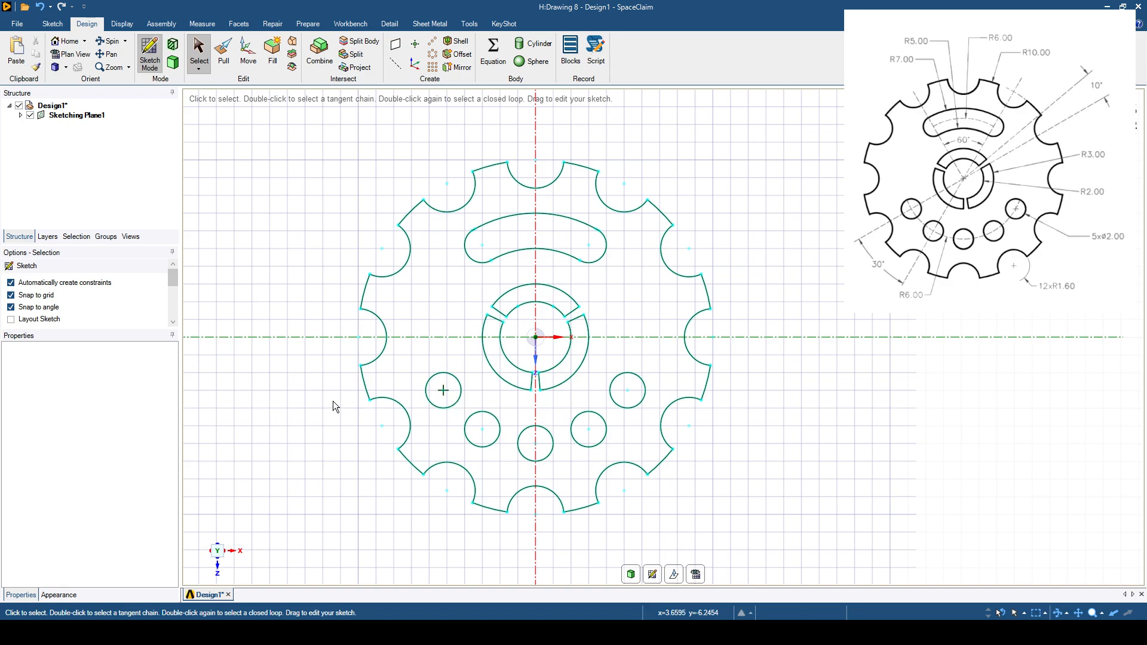
mouse_move(379, 436)
ctrl+middle_down()
mouse_move(361, 445)
mouse_move(376, 425)
mouse_move(322, 435)
ctrl+middle_up()
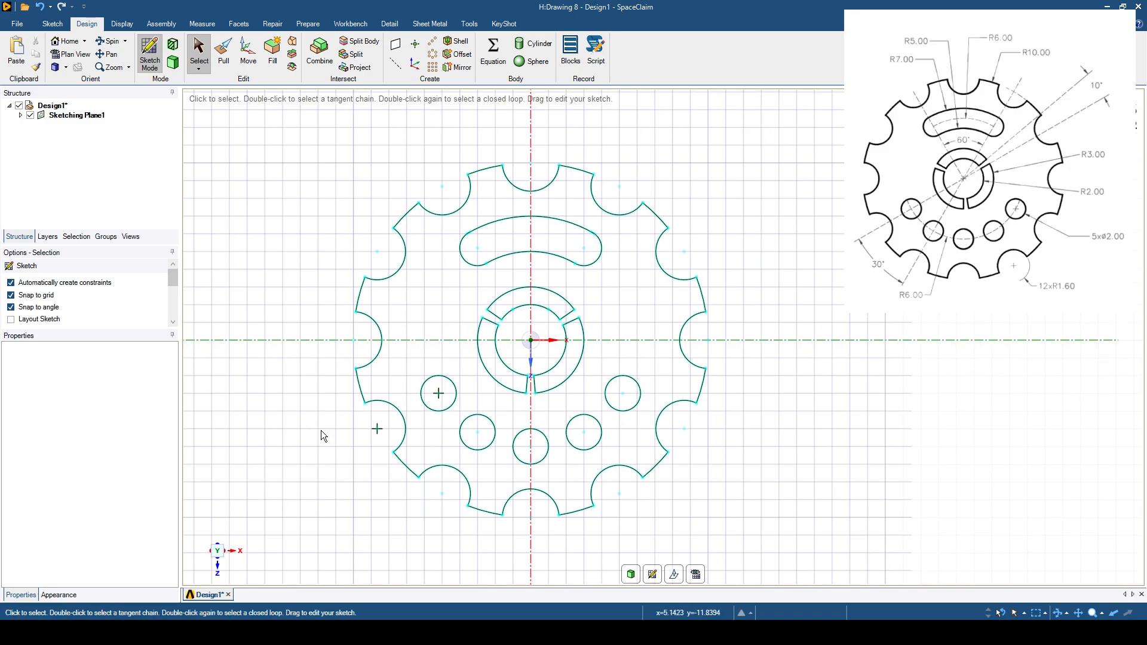
click(390, 23)
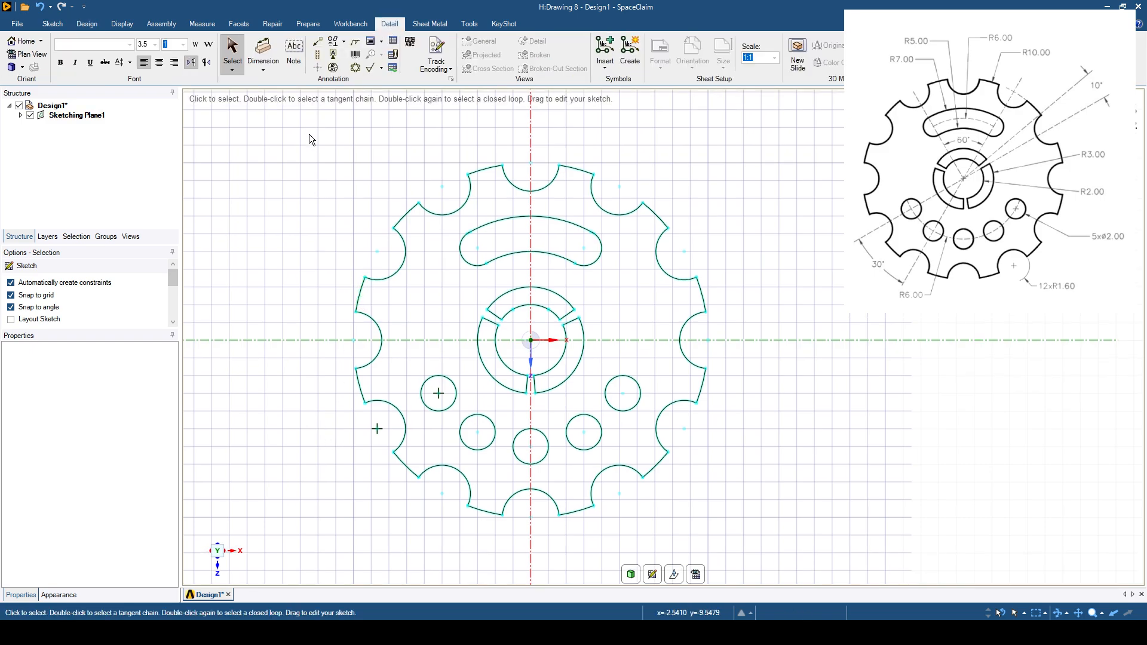
click(155, 45)
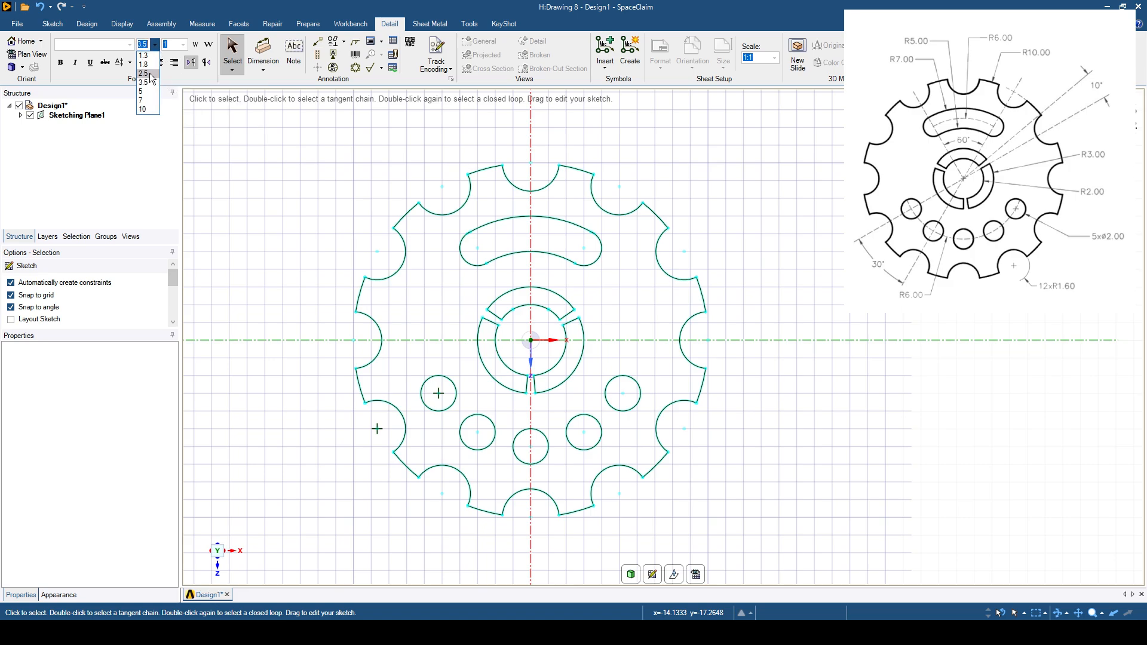
click(149, 74)
Add radius dimensions to the disc's outer arc beside the top notch and to the top notch itself.
click(263, 69)
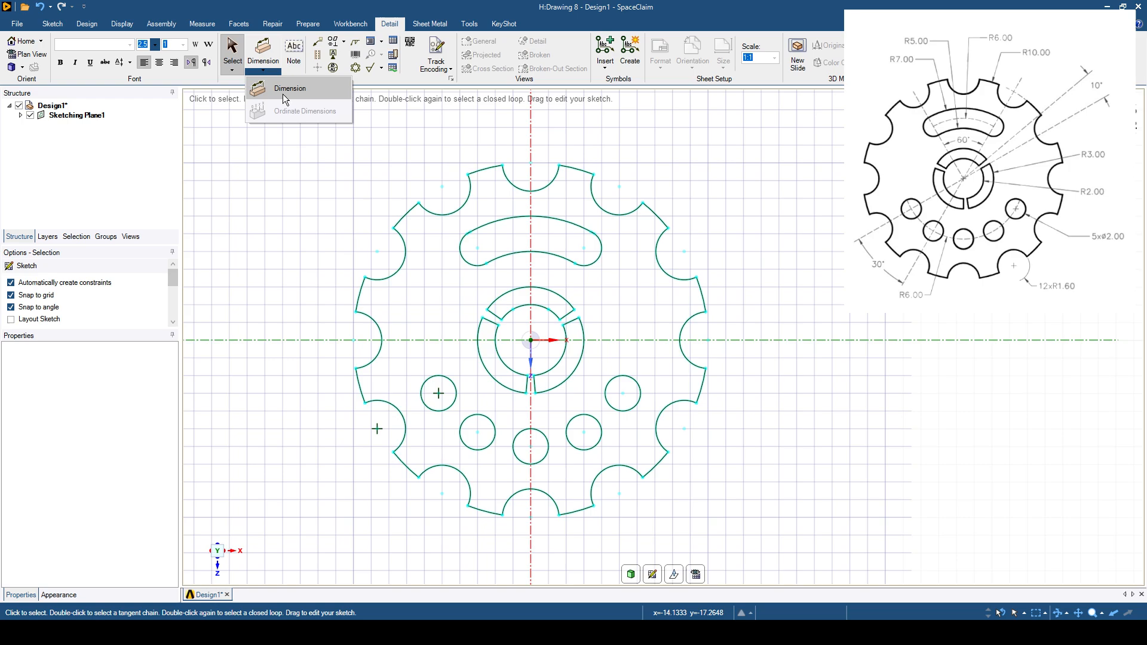
click(283, 95)
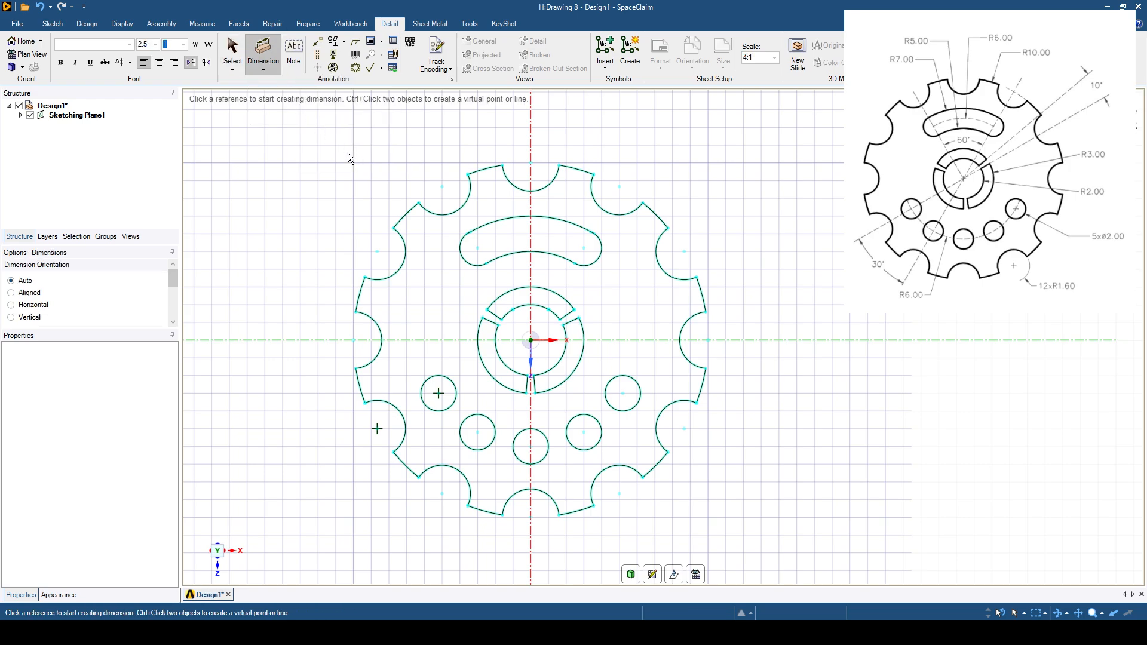
click(576, 169)
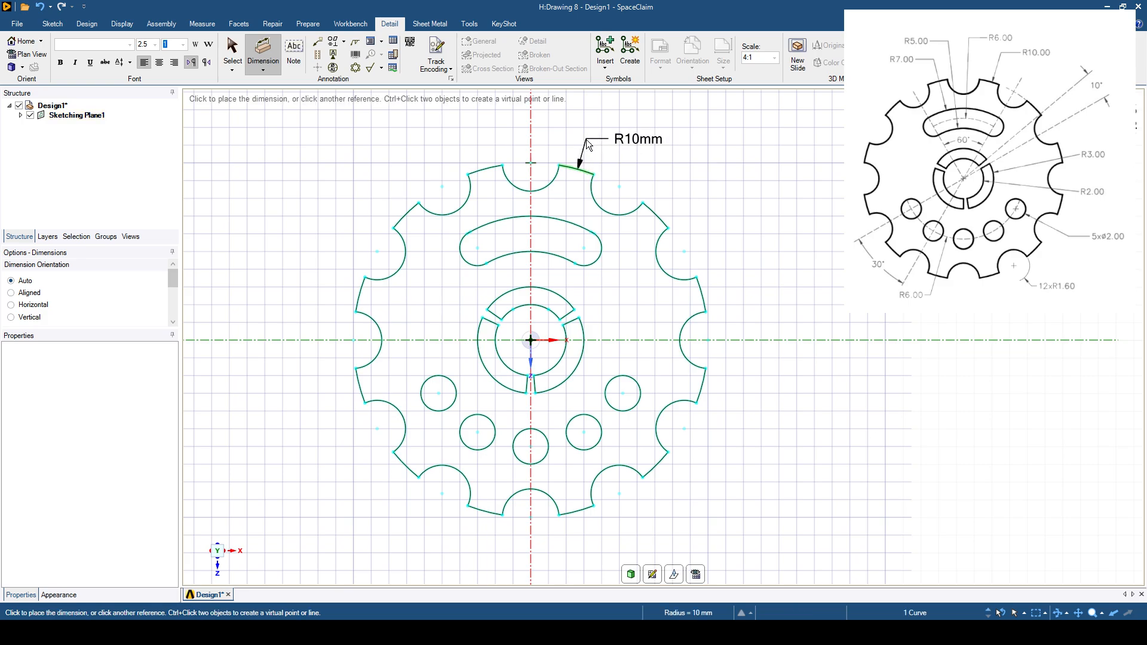
click(587, 145)
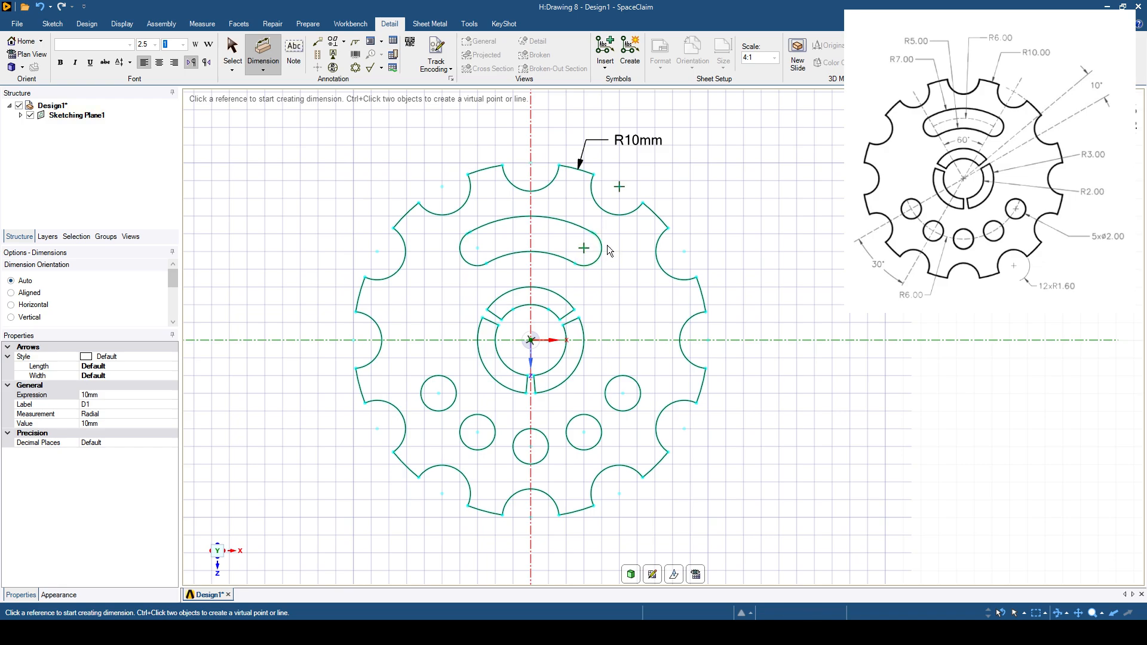
click(517, 187)
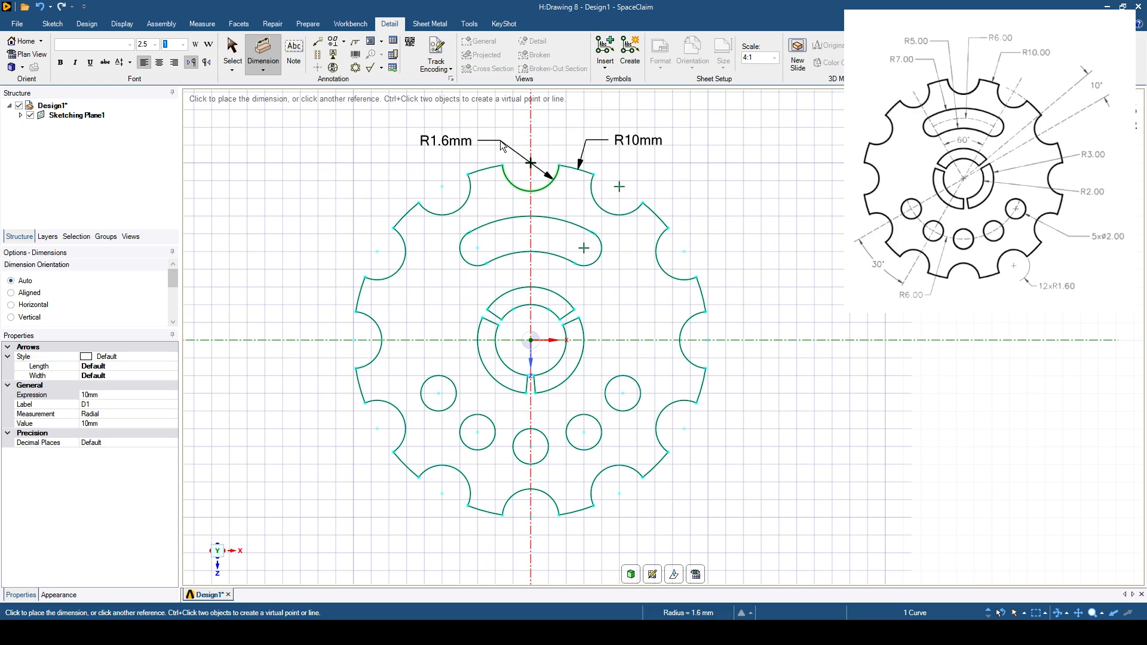
click(501, 139)
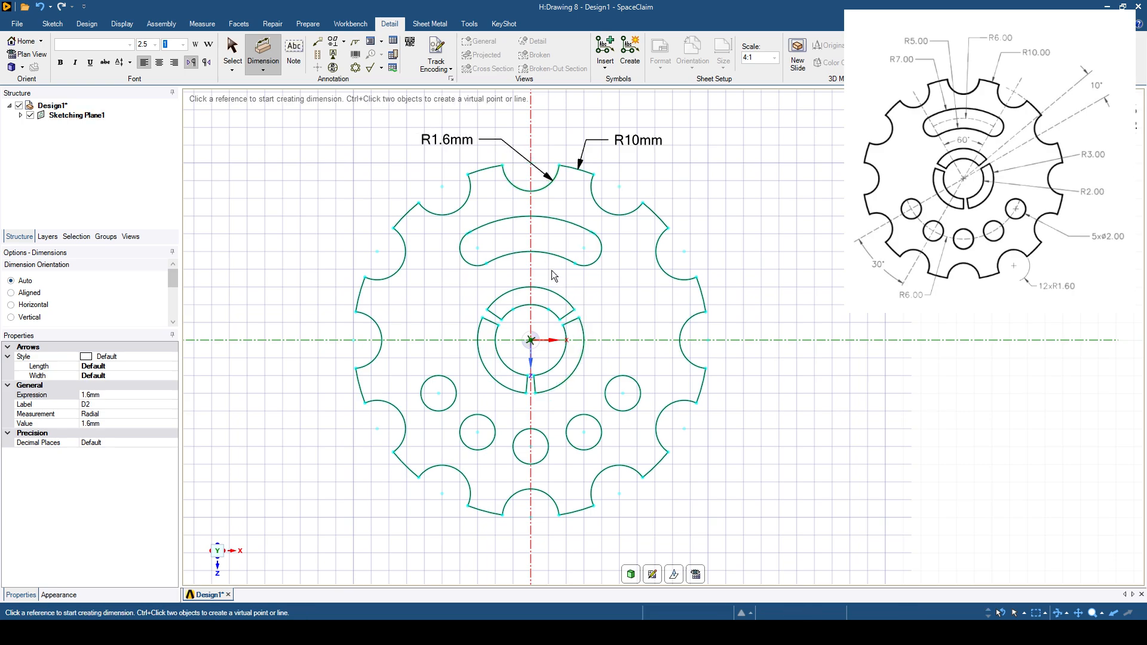
Add radius dimensions to the outer and inner long arcs of the curved slot.
click(496, 221)
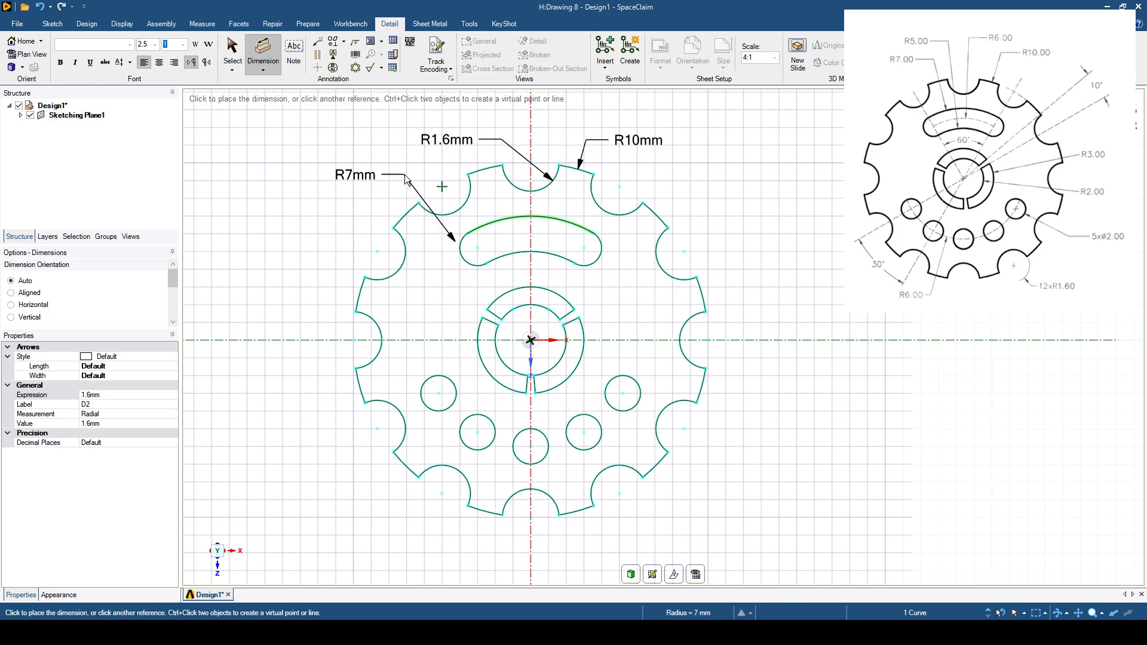
click(408, 175)
click(505, 256)
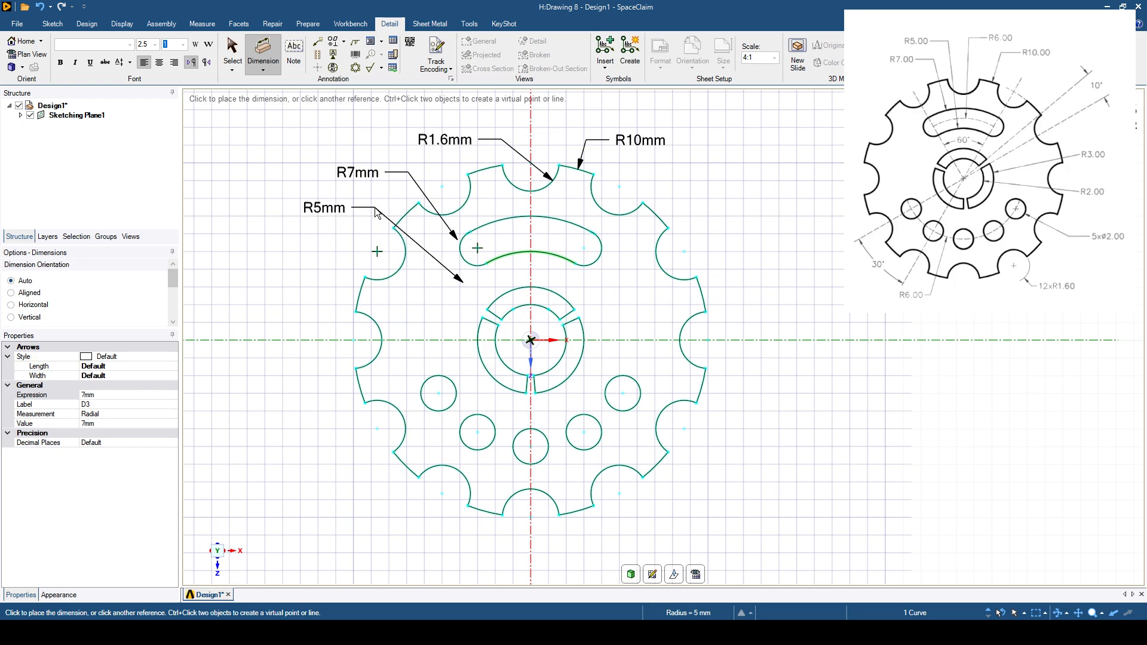
click(376, 210)
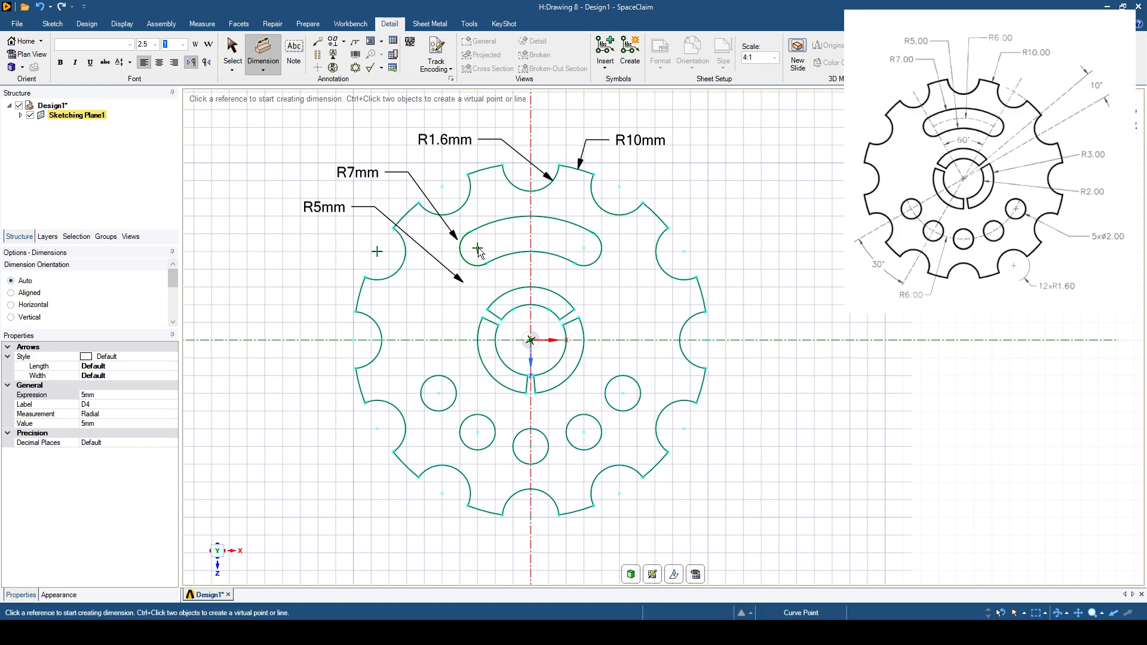
Dimension the distance from the origin to the centre of the curved slot's left end arc.
click(478, 250)
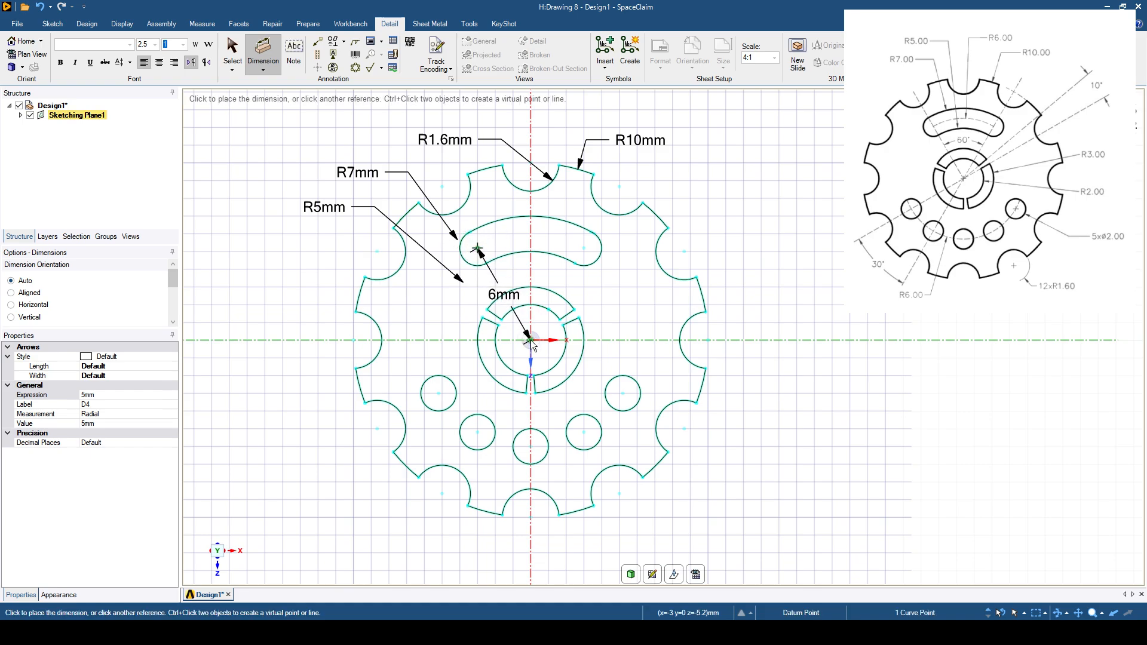
click(530, 341)
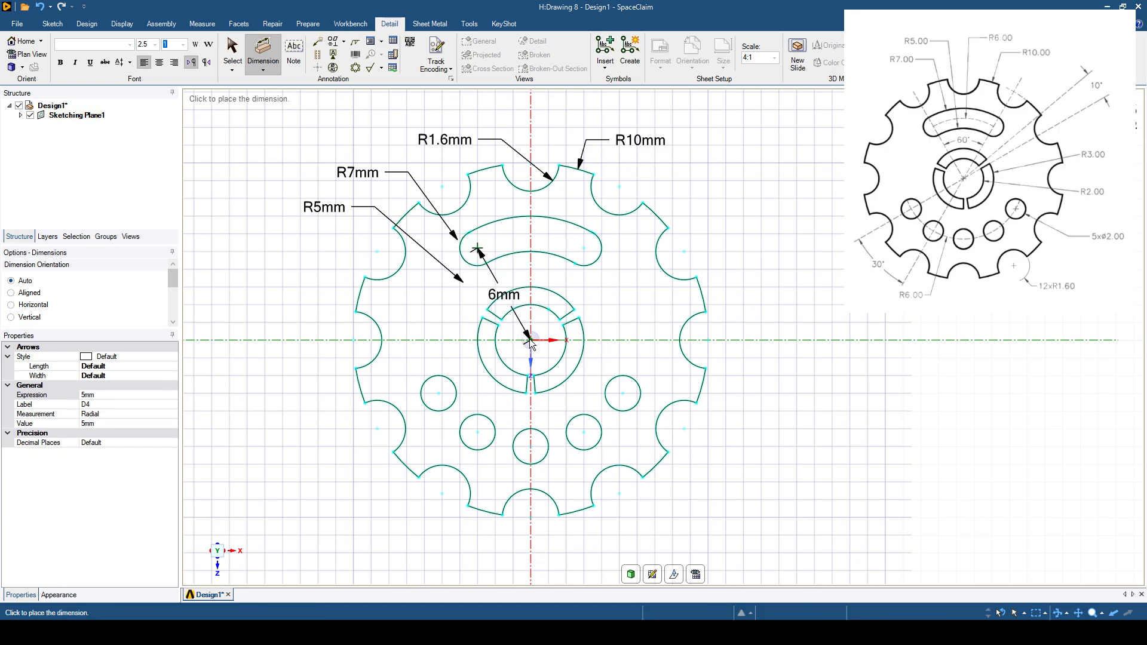
click(500, 283)
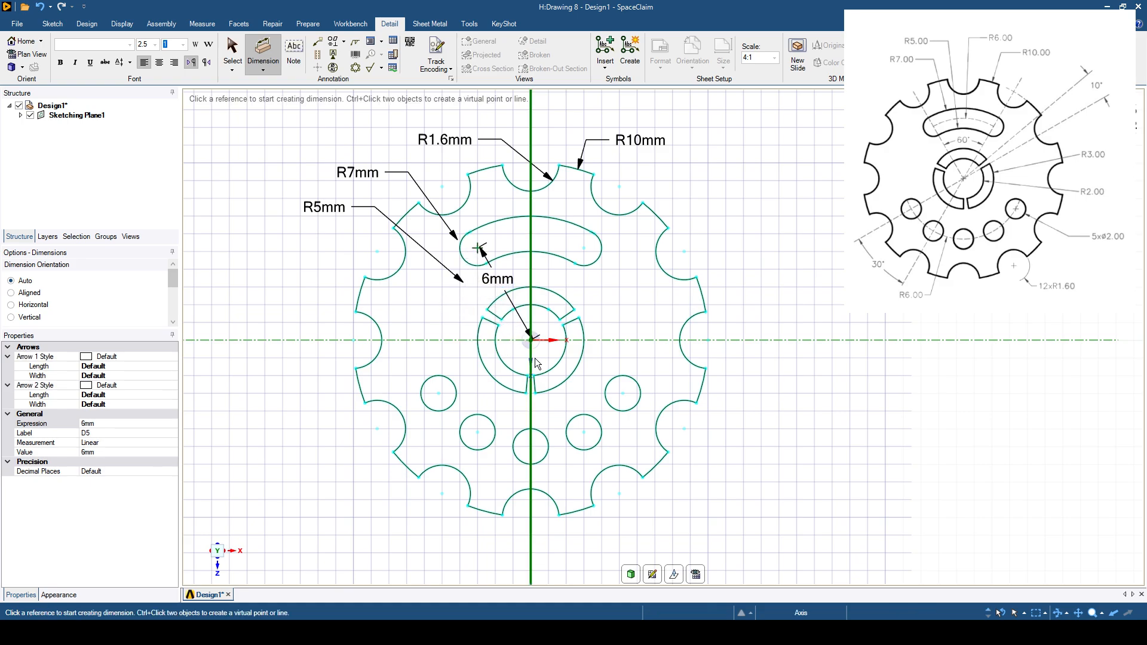
Add radius dimensions to the outer and inner arcs of the split ring's upper segment.
click(557, 297)
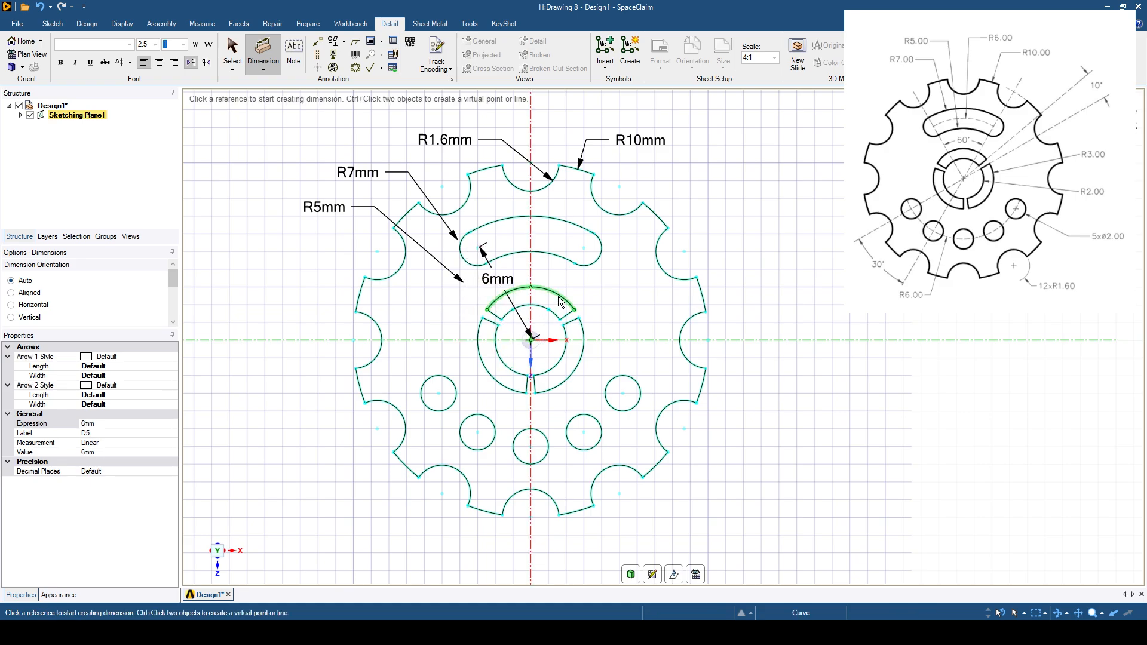
click(589, 290)
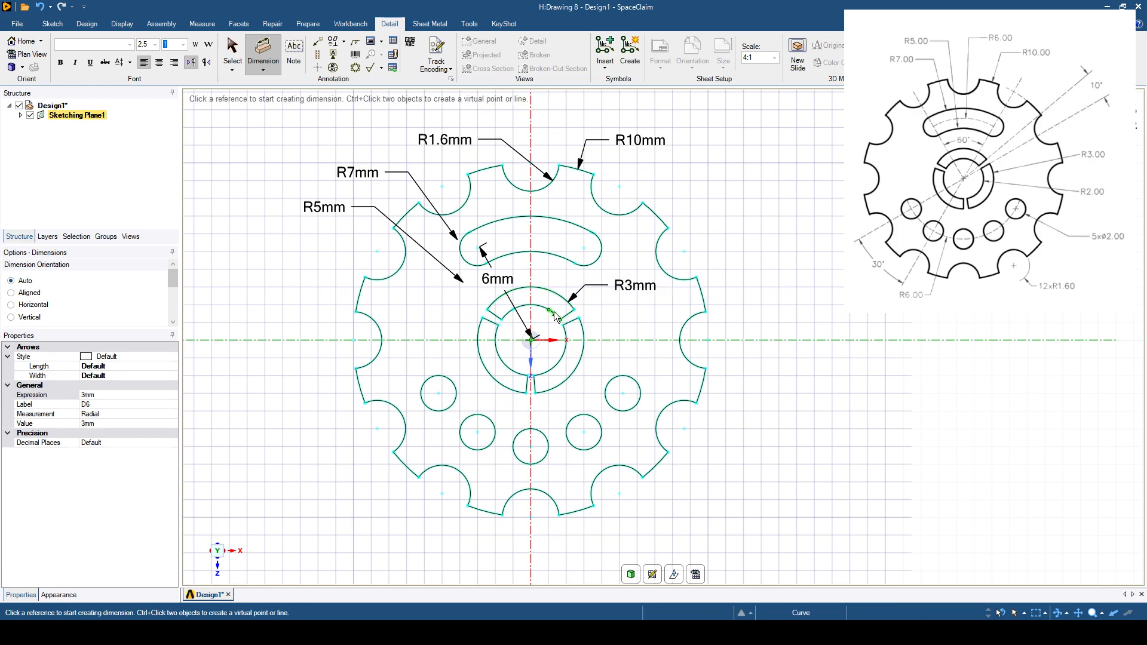
click(555, 313)
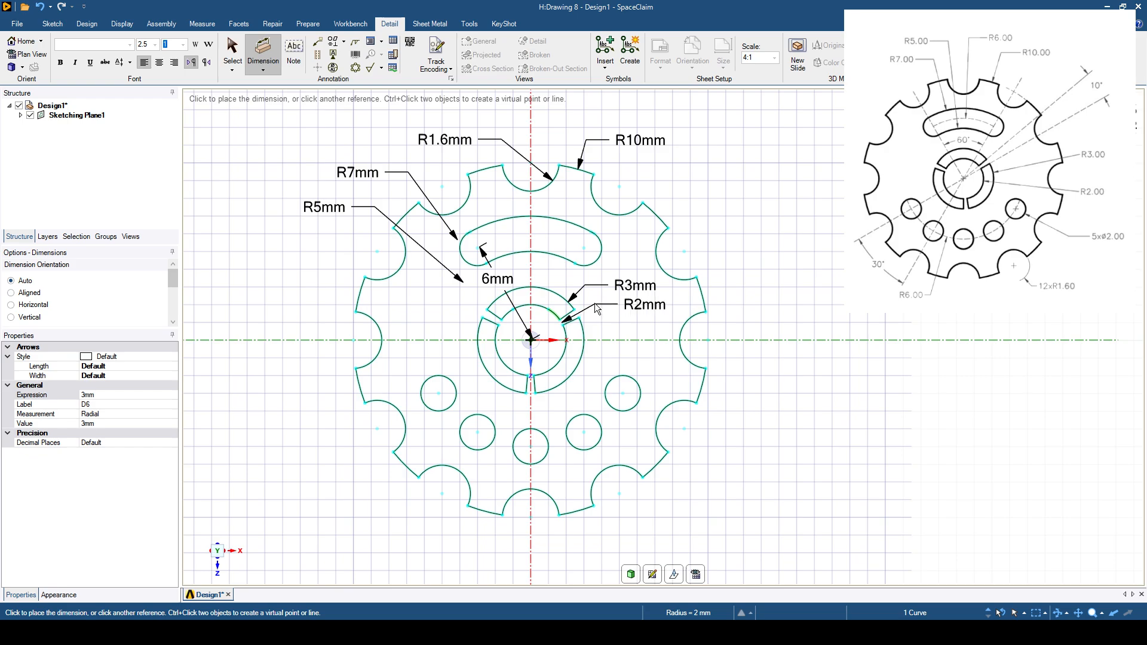
click(598, 311)
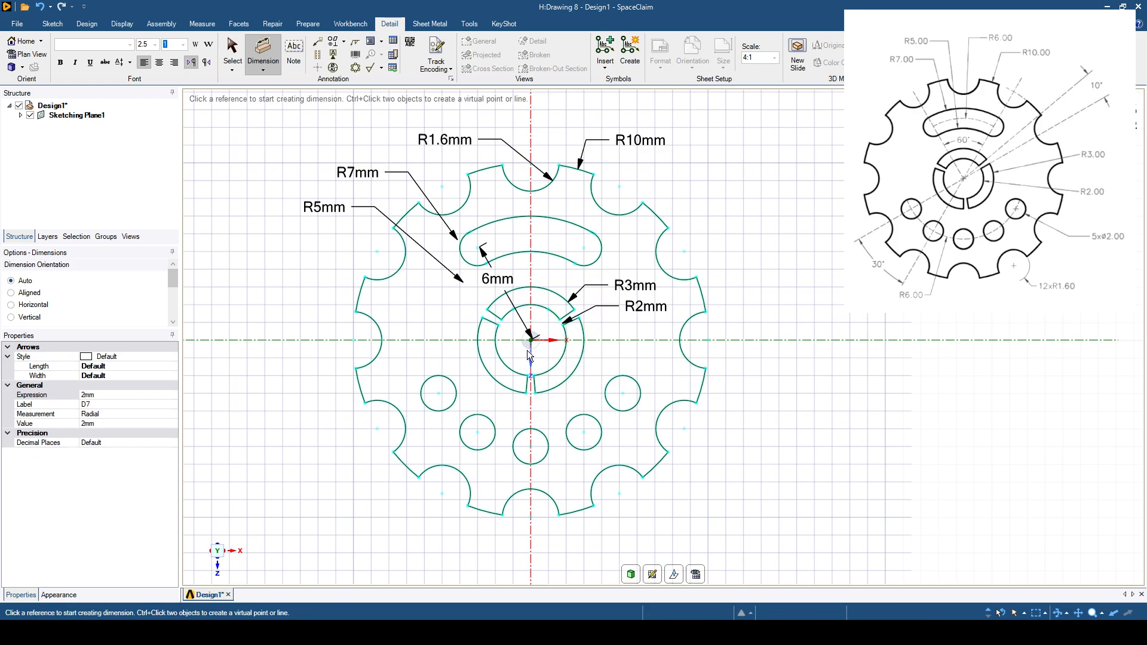
Add angular dimensions to the split ring's upper-left gap and to its right segment.
click(492, 312)
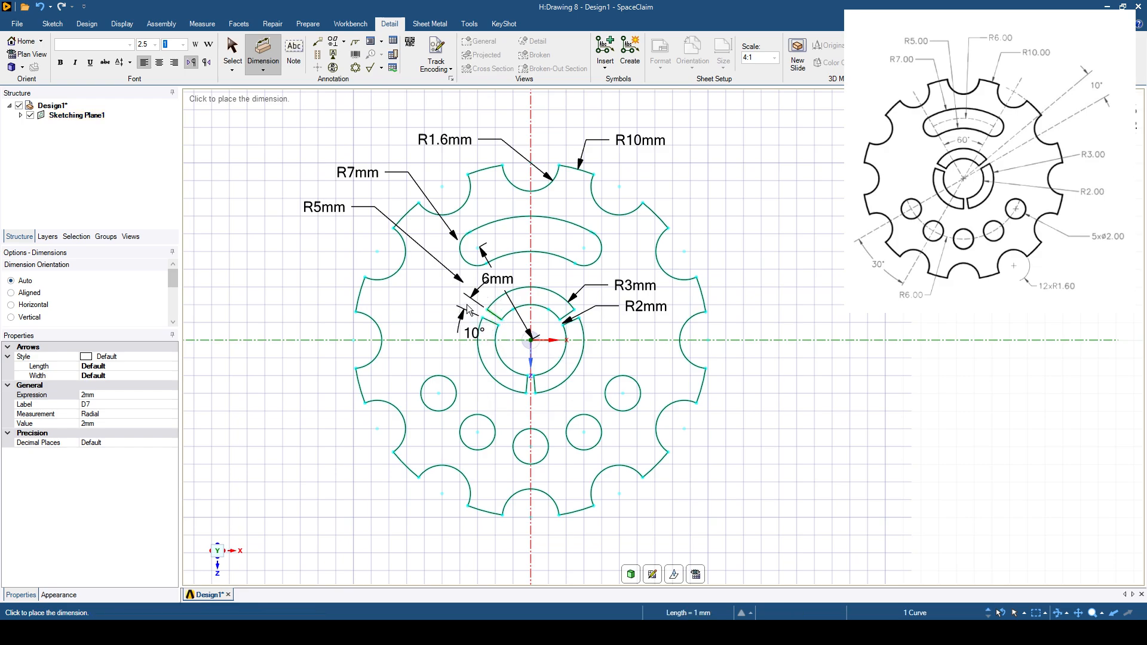
click(469, 310)
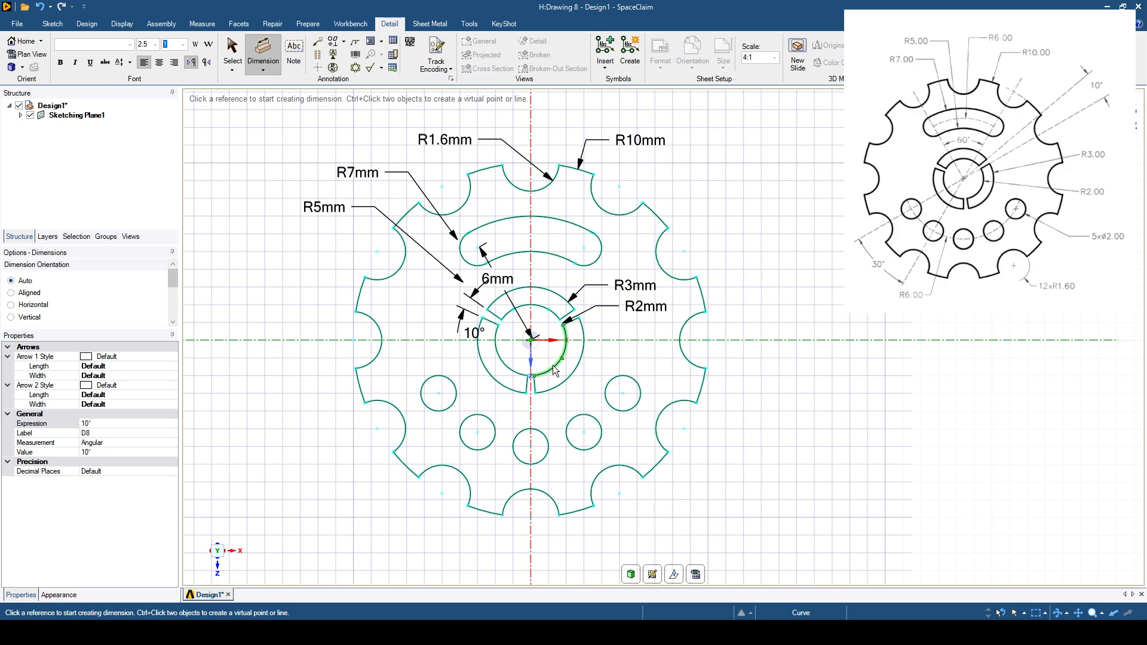
click(578, 324)
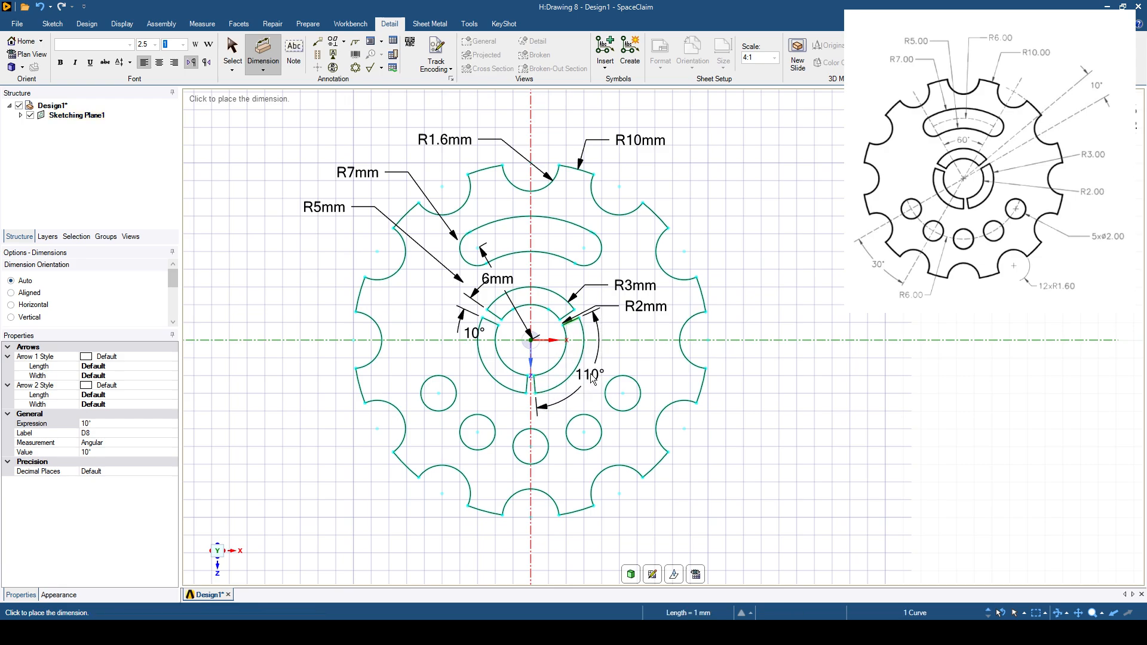
click(591, 374)
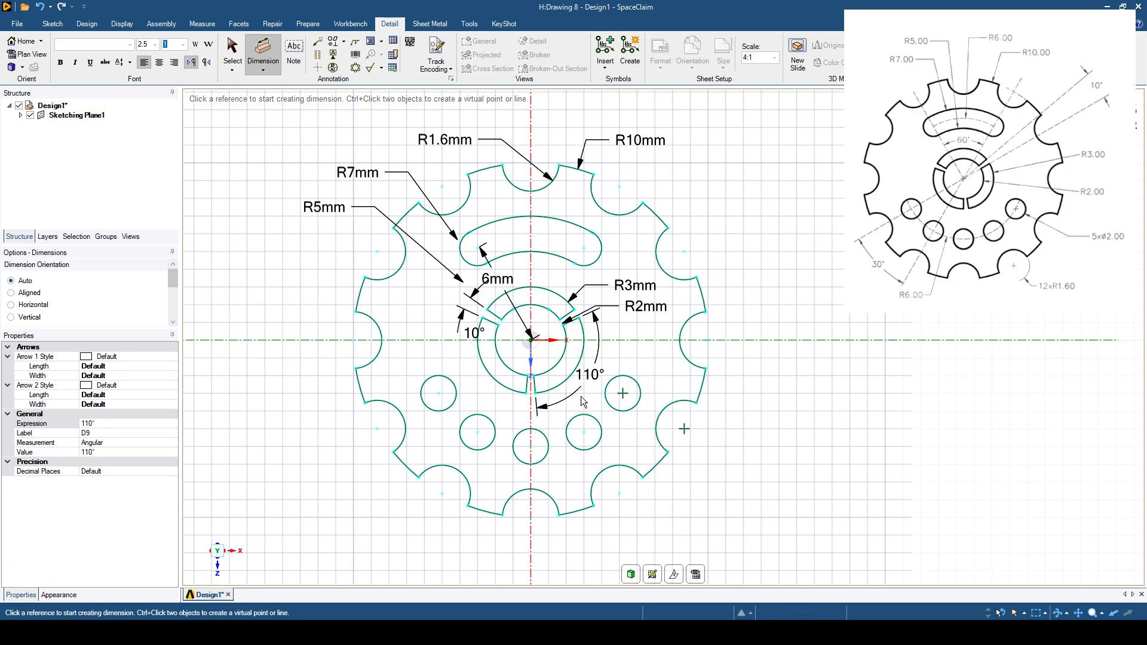
Add a diameter dimension to the leftmost of the five small holes, with its text outside the disc.
click(421, 385)
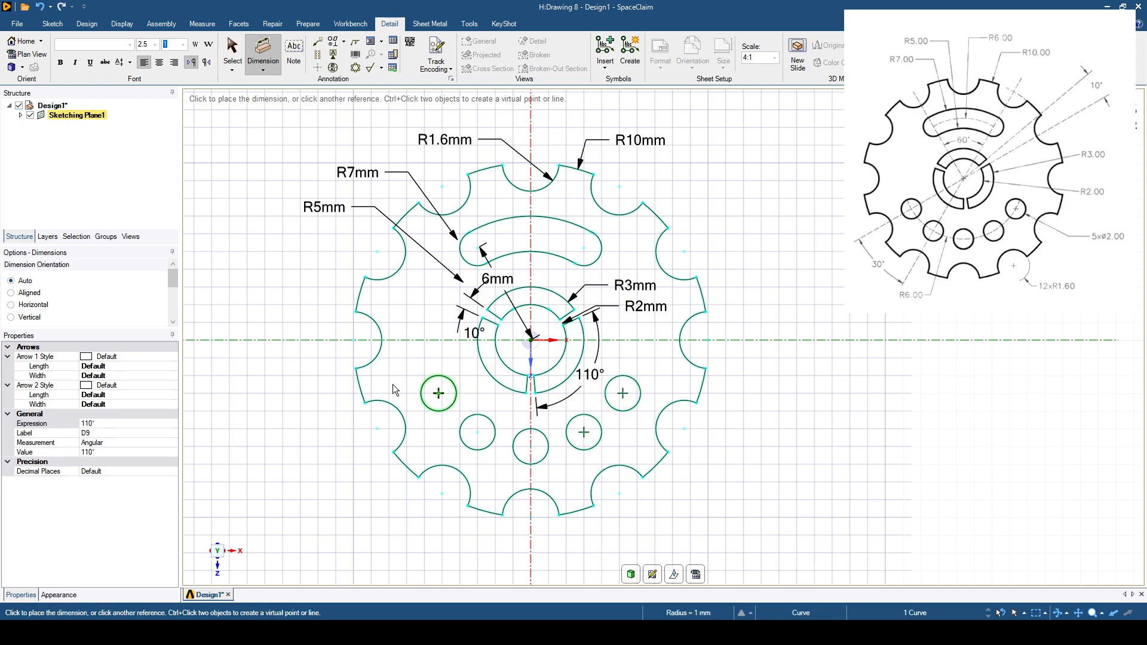
click(341, 345)
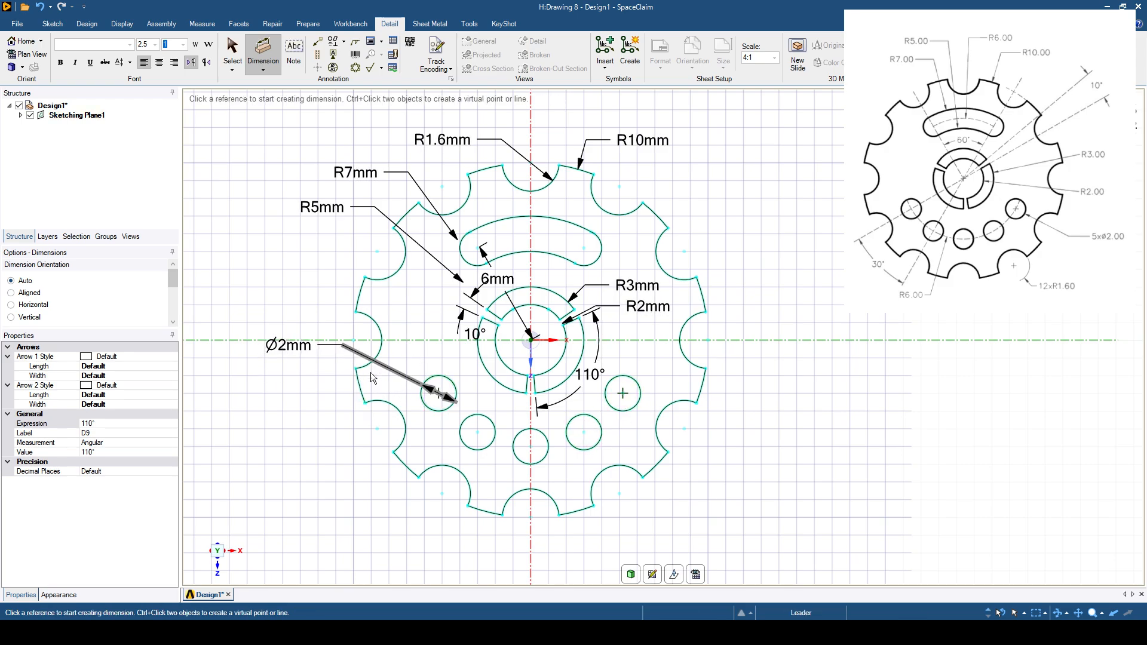
click(440, 396)
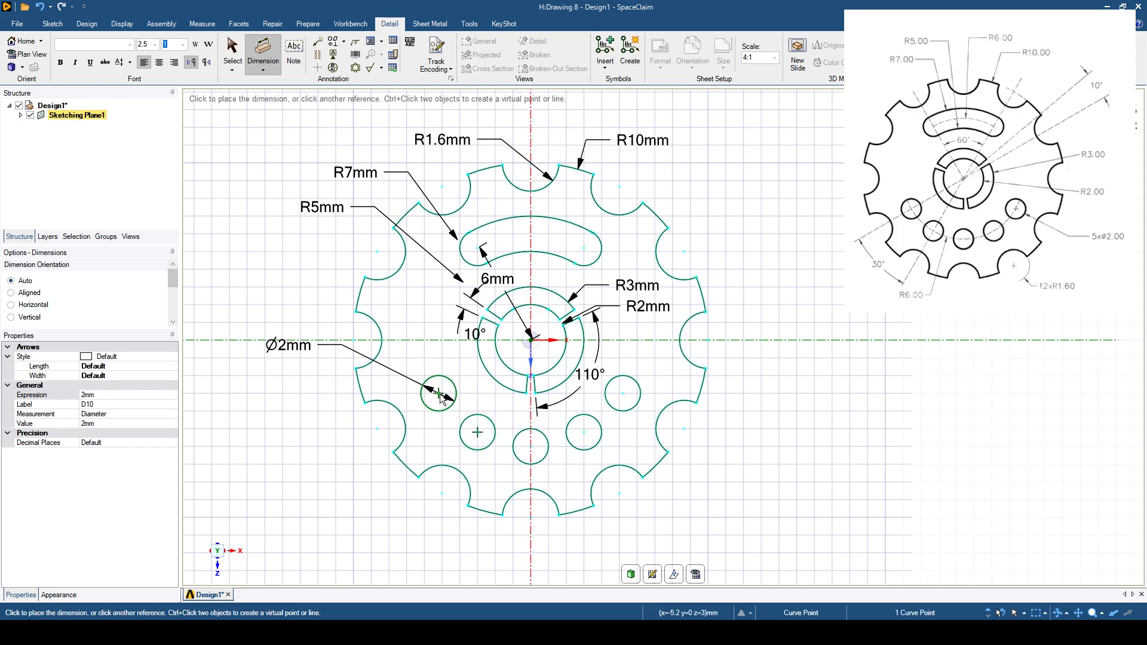
click(478, 433)
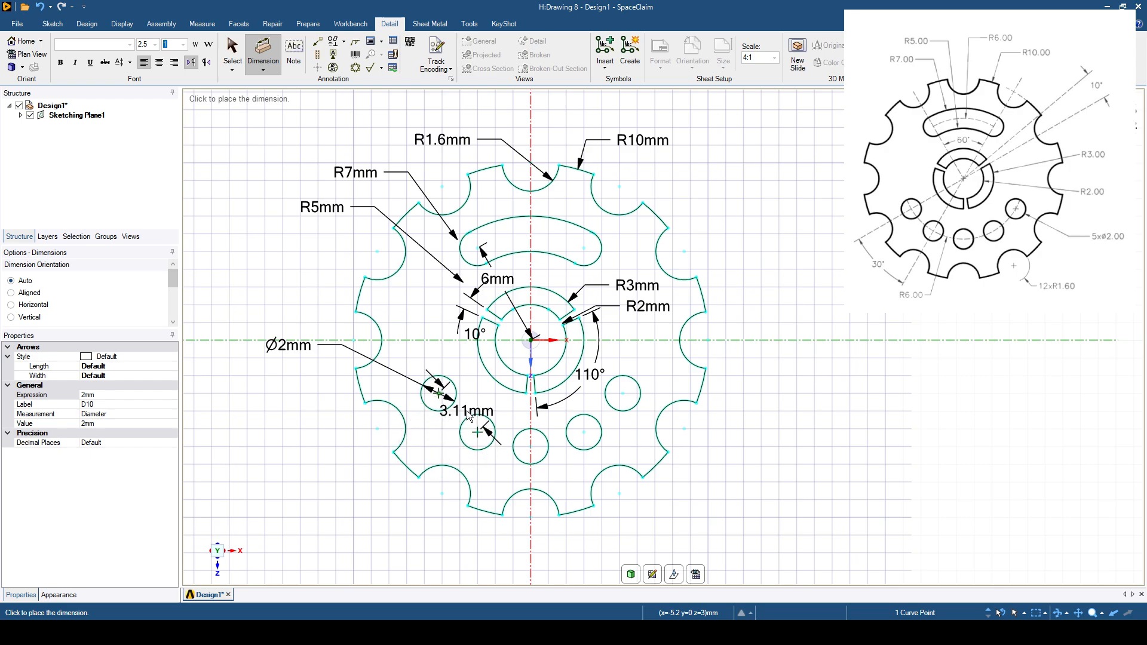
key(Escape)
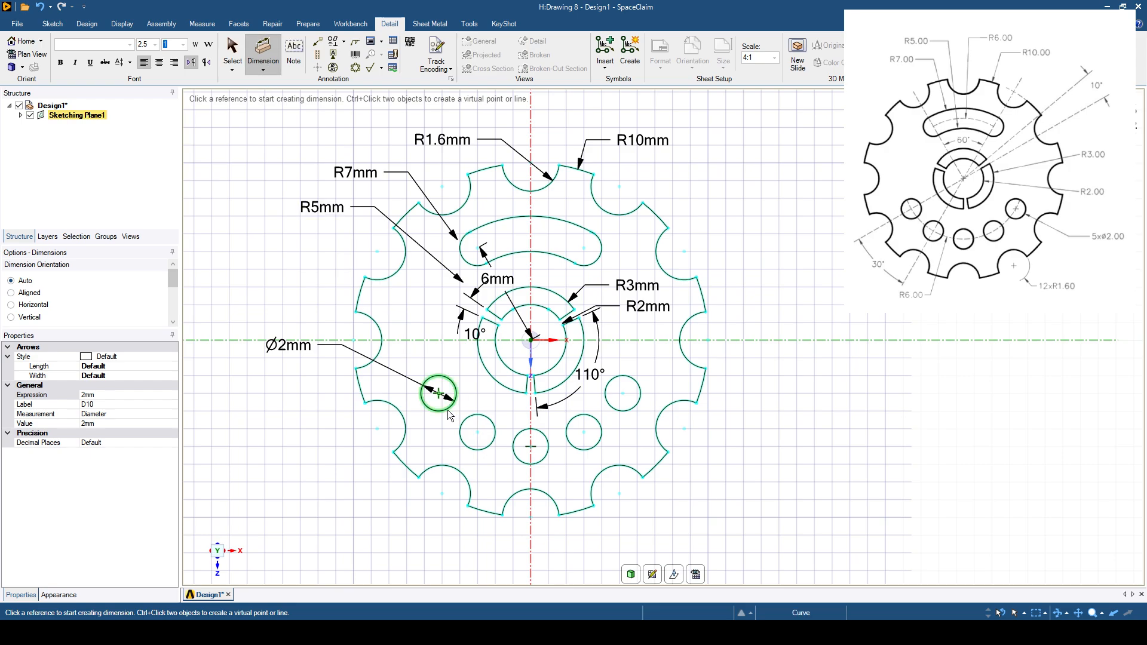
click(432, 408)
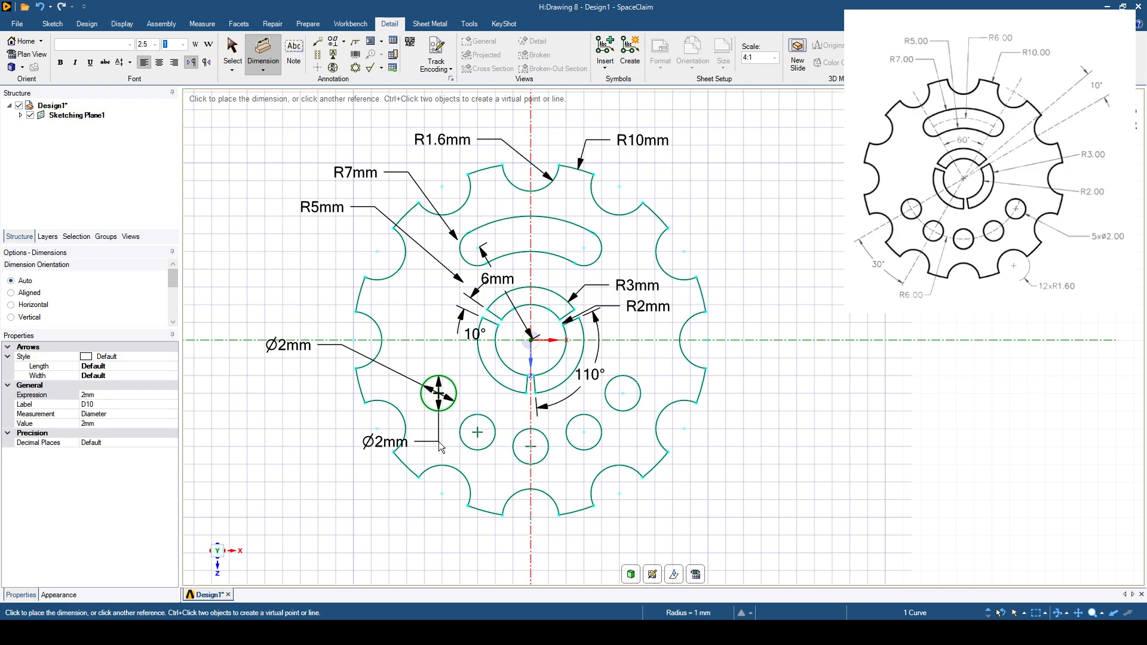
key(Escape)
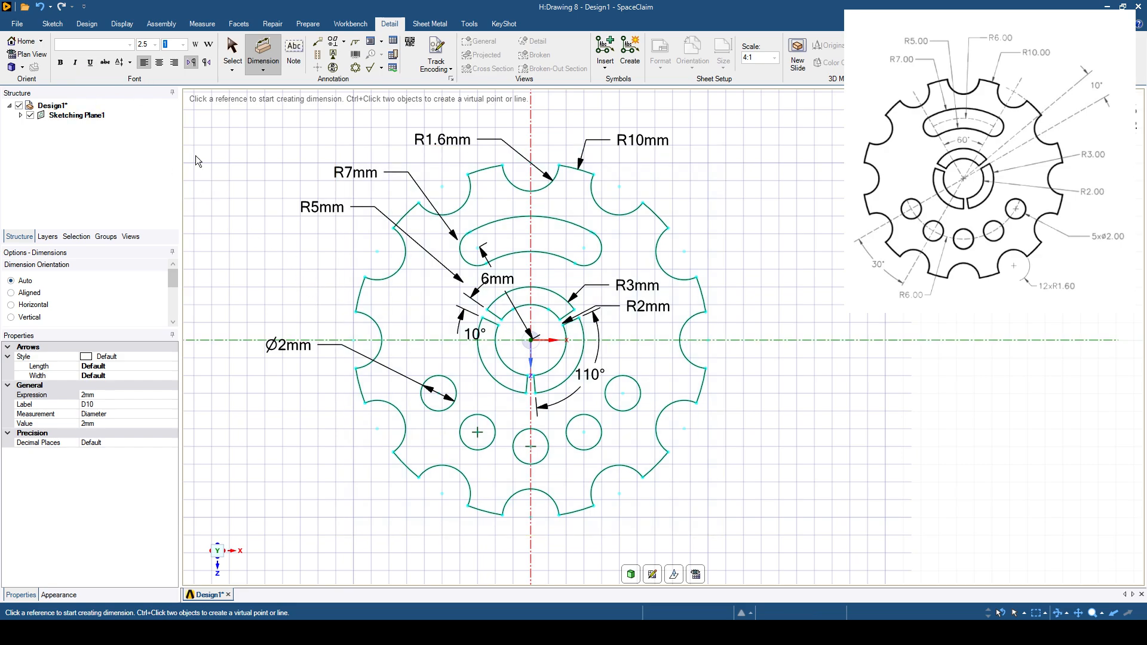
click(529, 476)
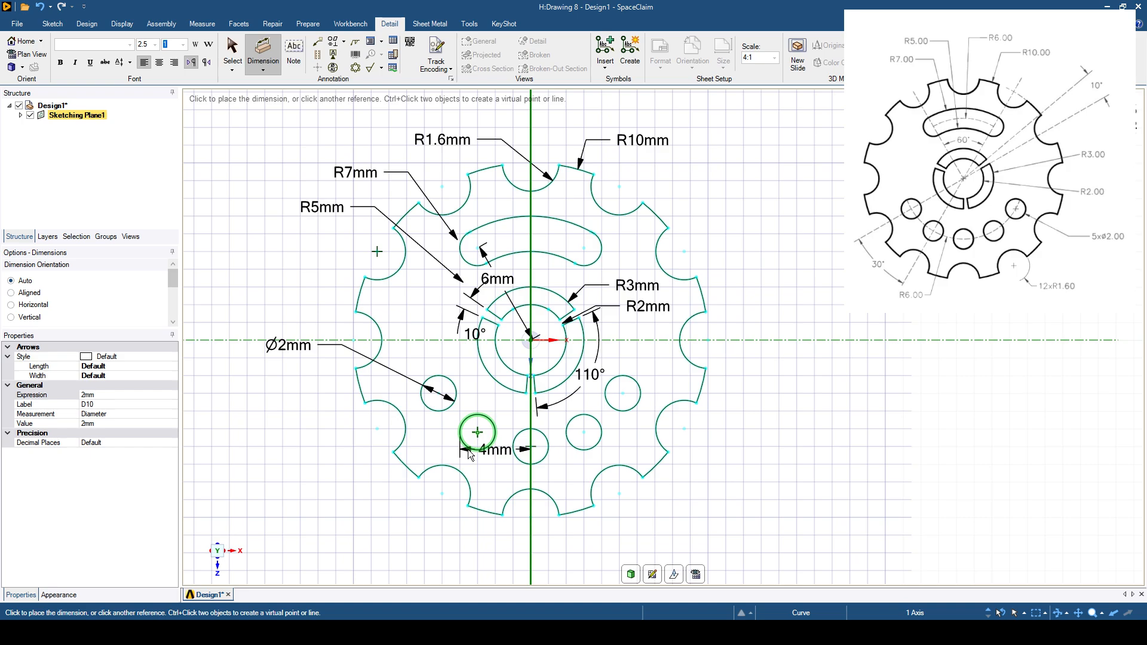
click(478, 433)
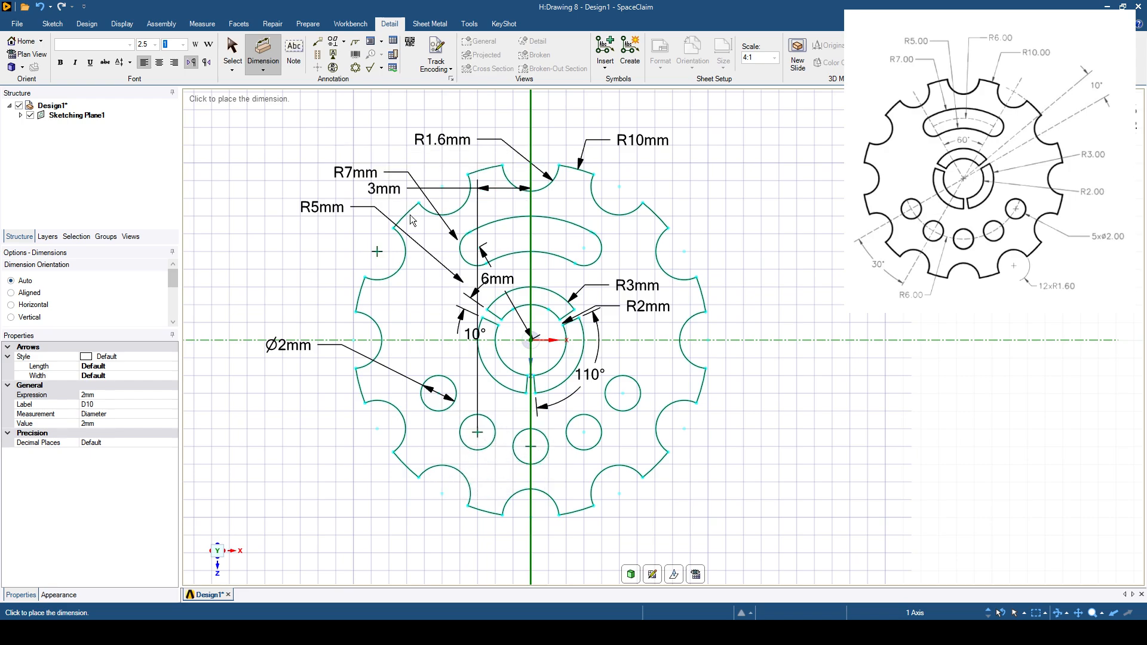
key(Escape)
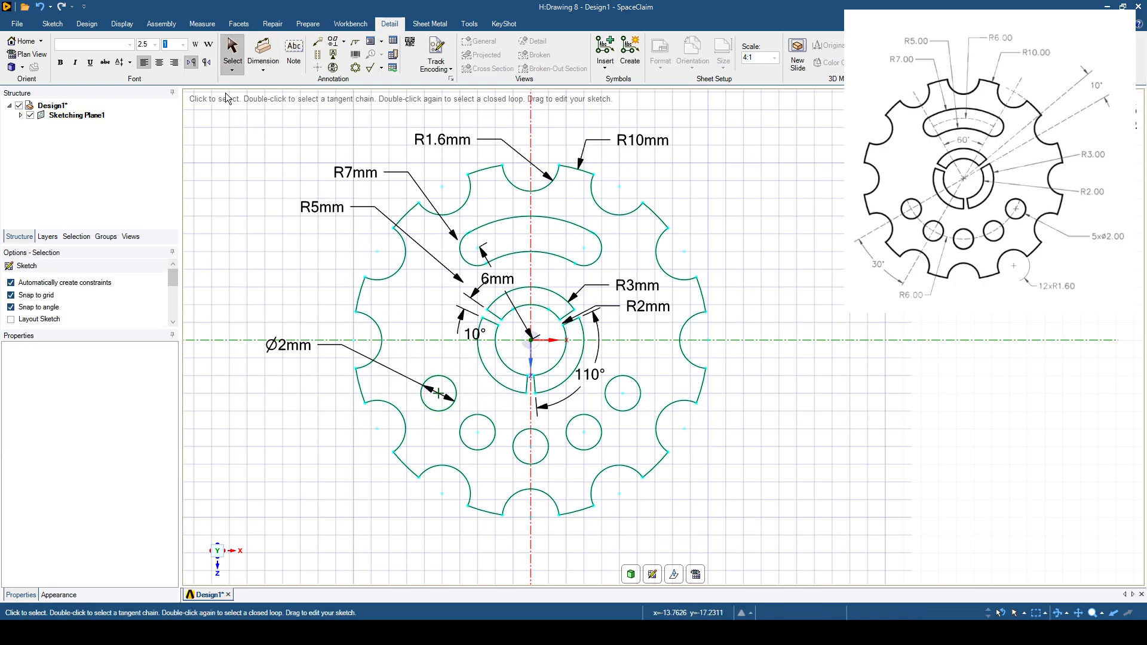
click(233, 75)
click(263, 67)
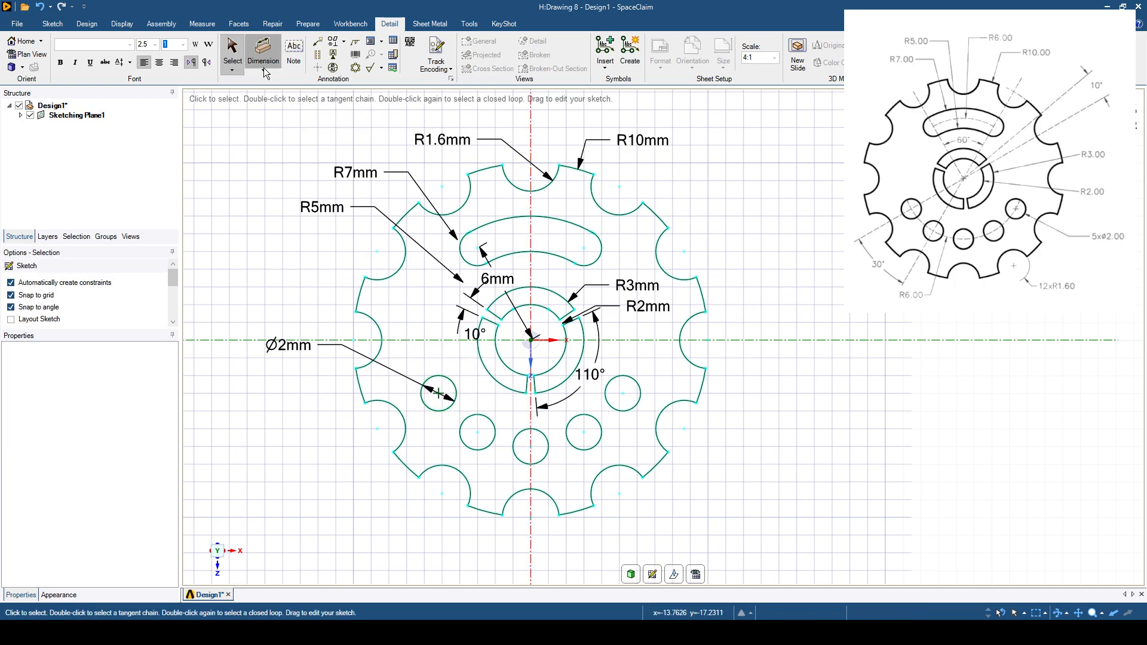
click(264, 73)
click(264, 73)
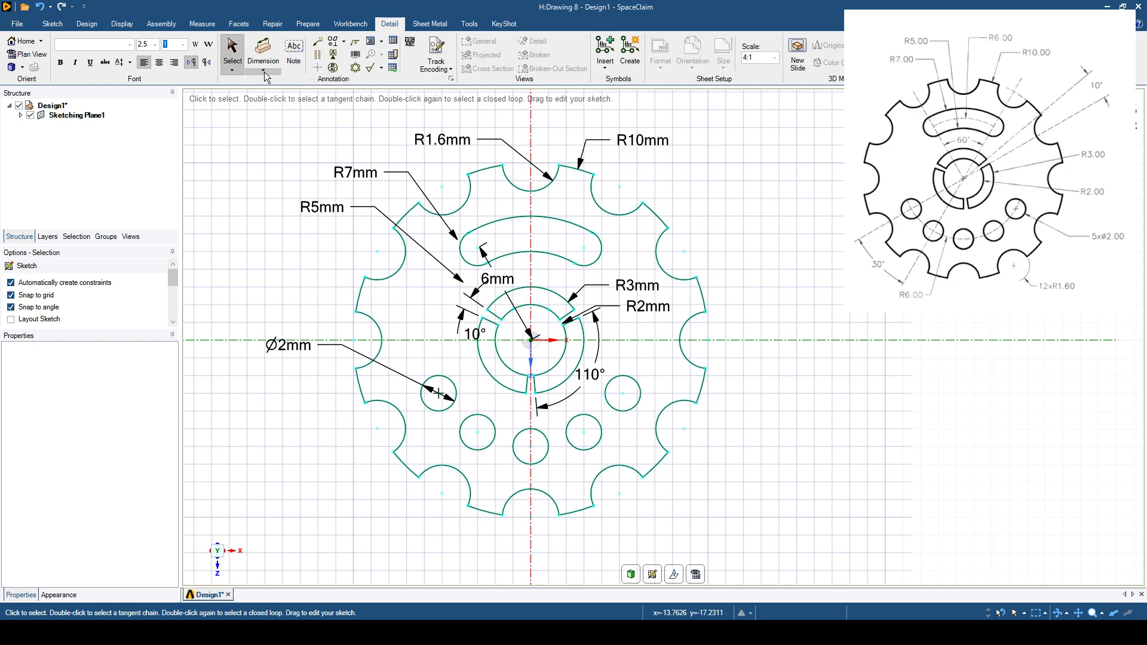
click(263, 51)
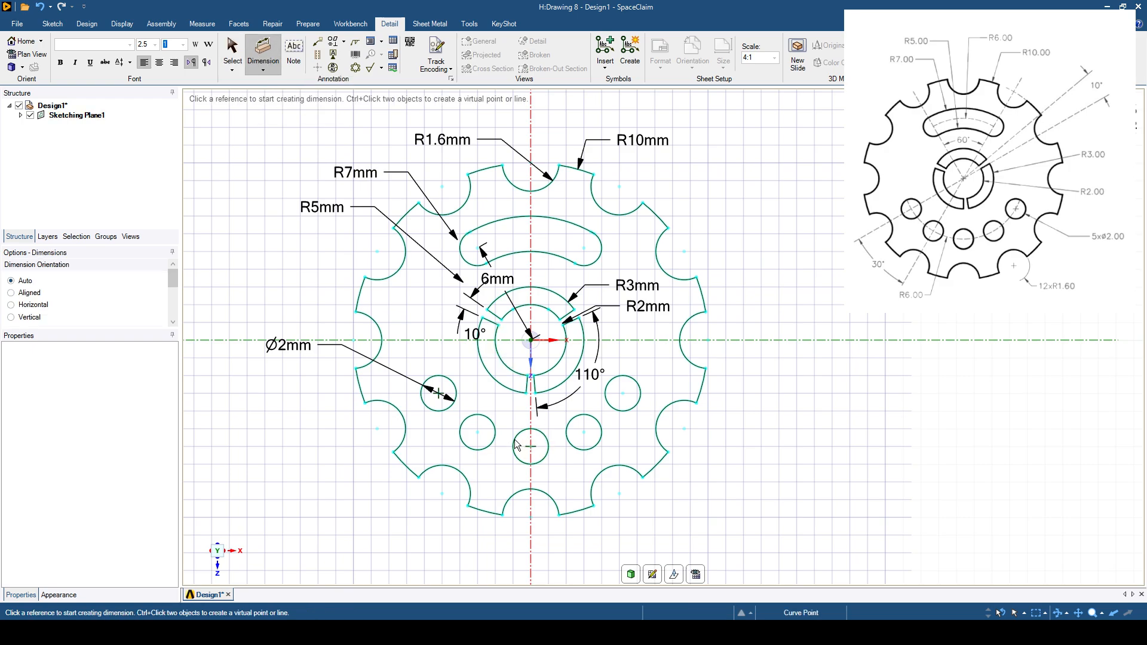
click(477, 432)
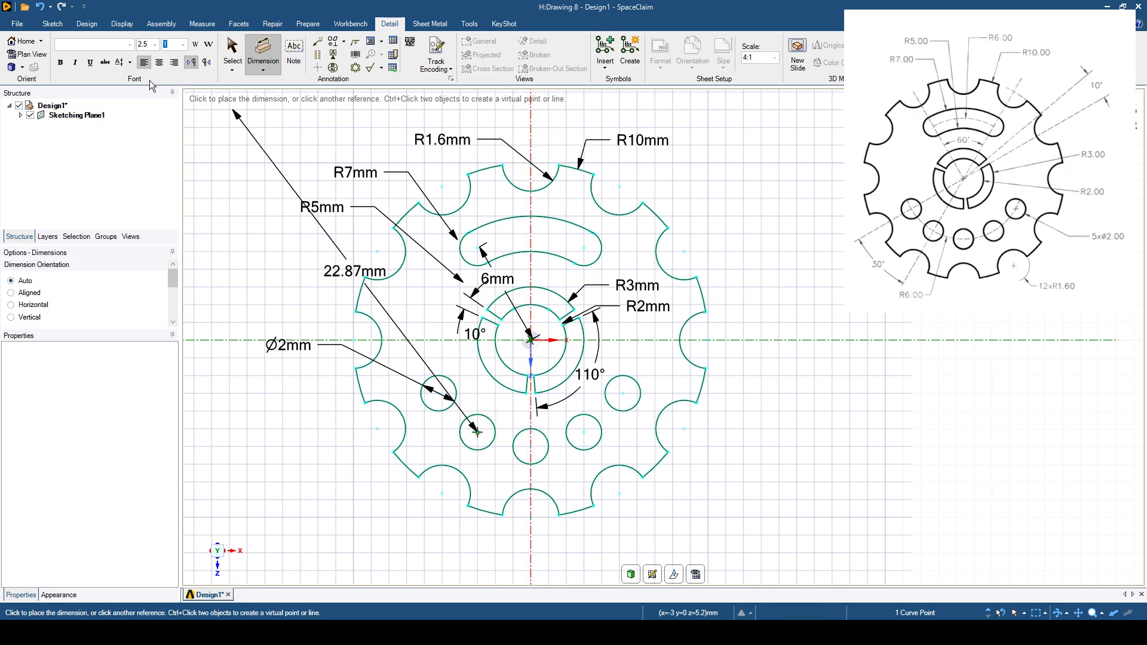
click(53, 24)
key(Escape)
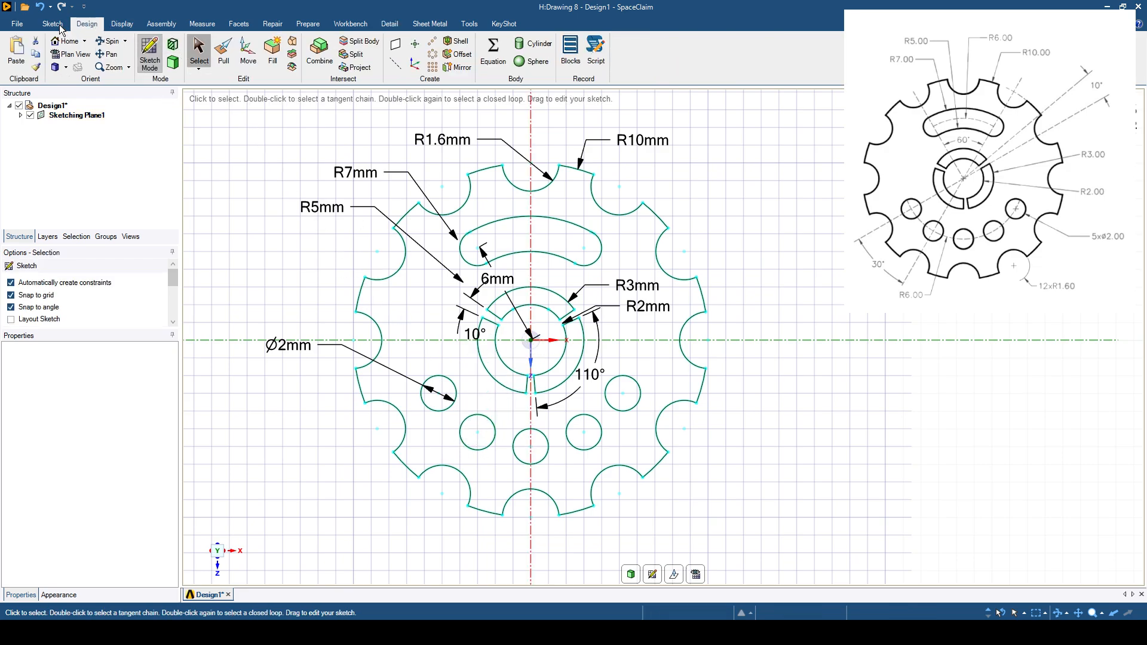
Draw two construction lines from the origin to the centres of the bottom small hole and the small hole to its left.
click(188, 67)
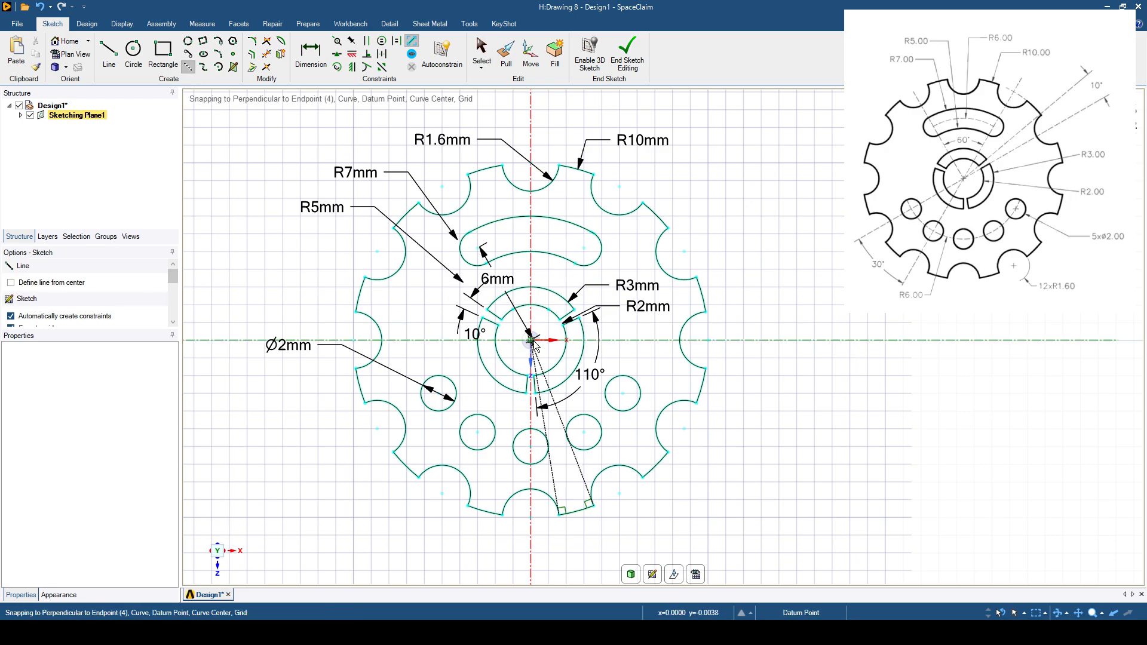
click(531, 341)
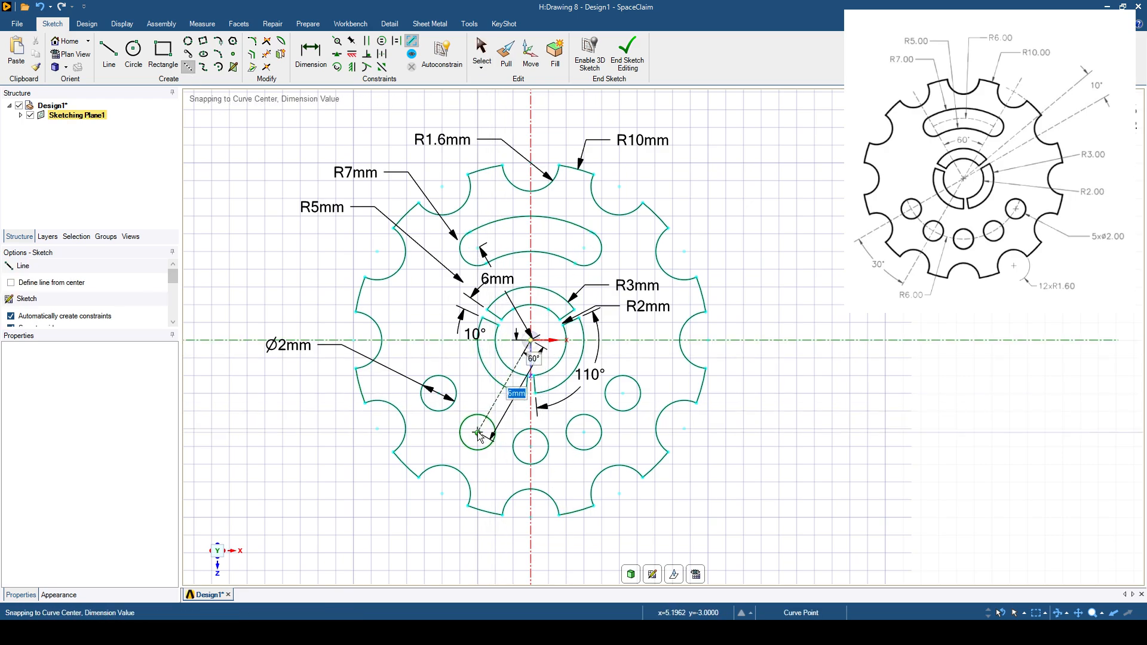
click(505, 399)
click(531, 341)
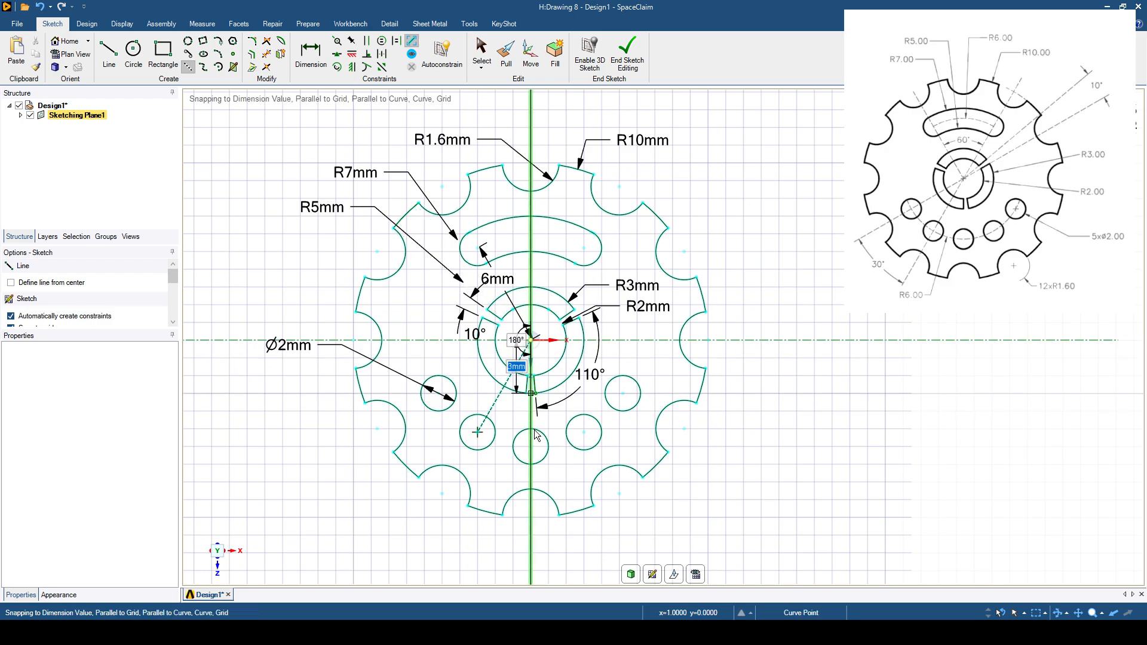
click(532, 447)
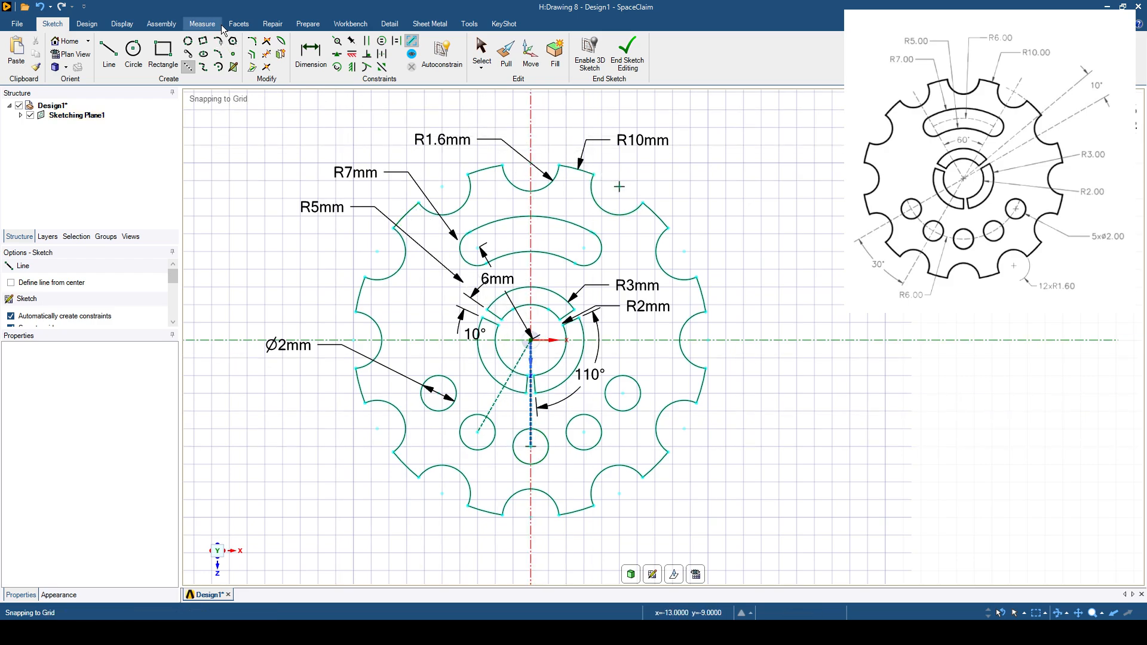
Add an angular dimension between the two construction lines, with its text below the two small holes.
click(387, 24)
click(262, 70)
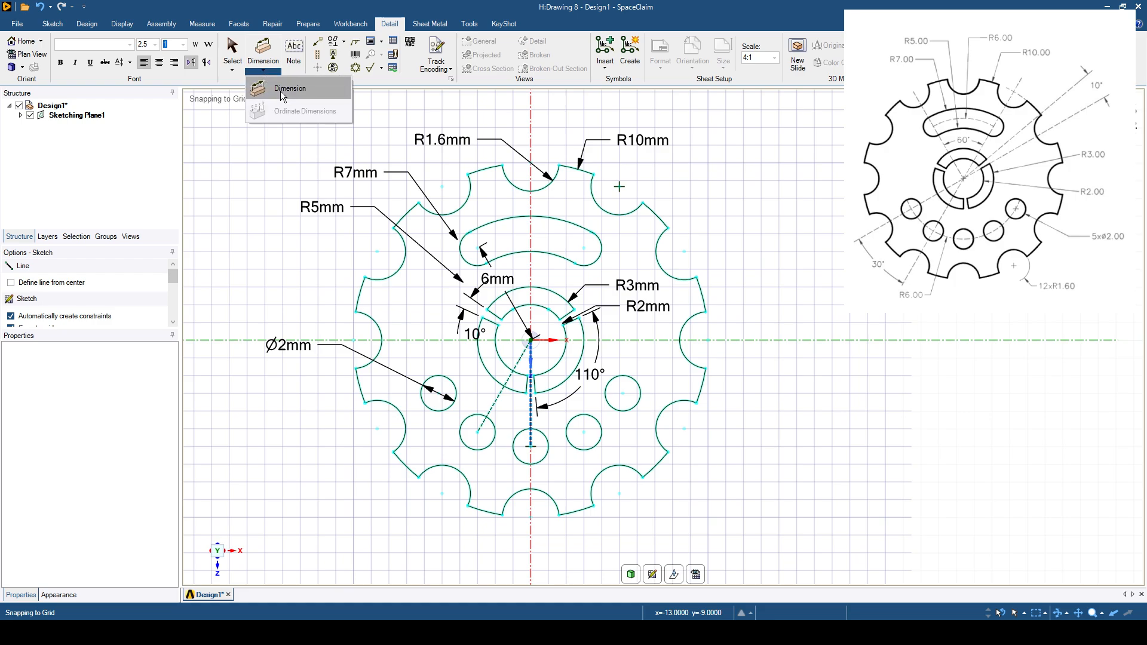
click(276, 84)
click(531, 413)
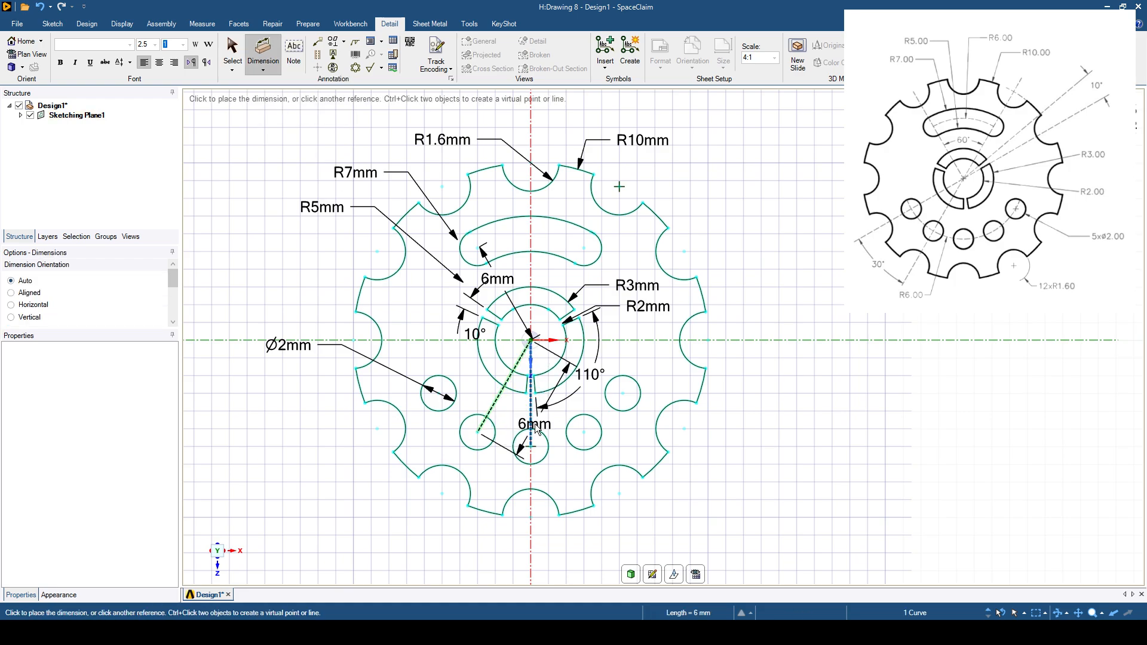
click(533, 423)
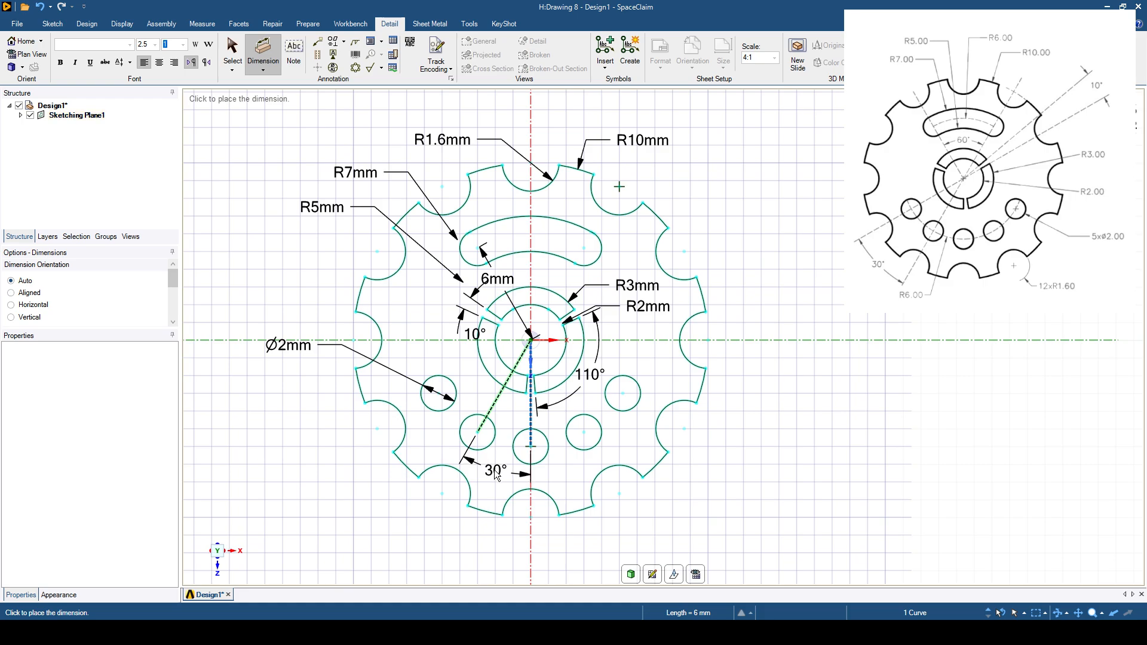
click(495, 475)
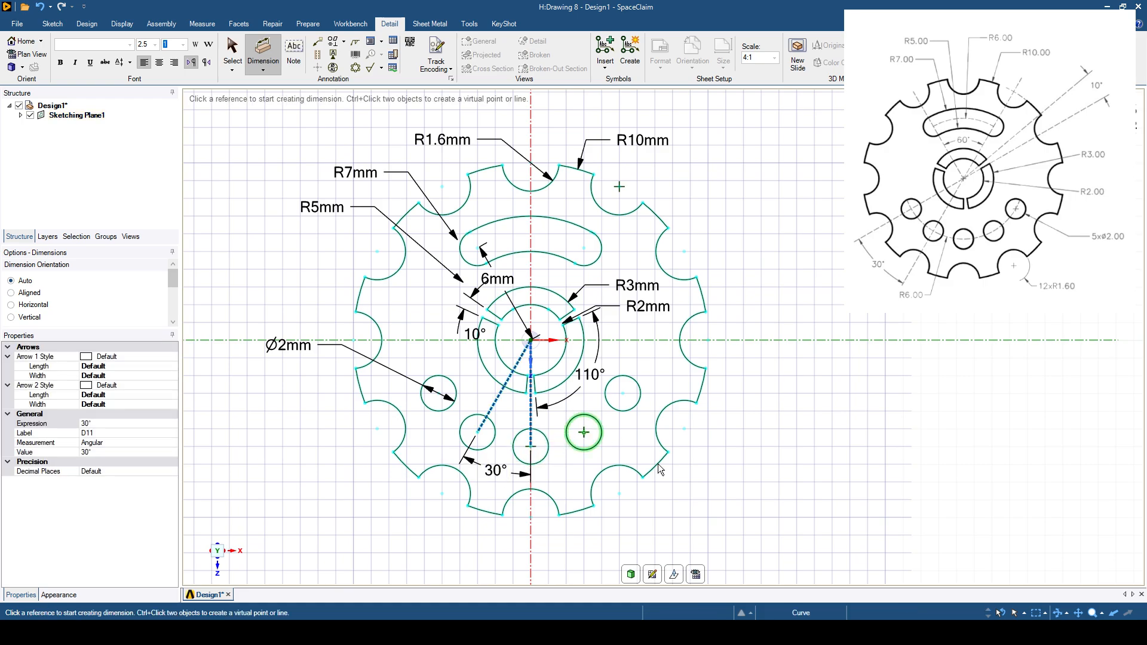